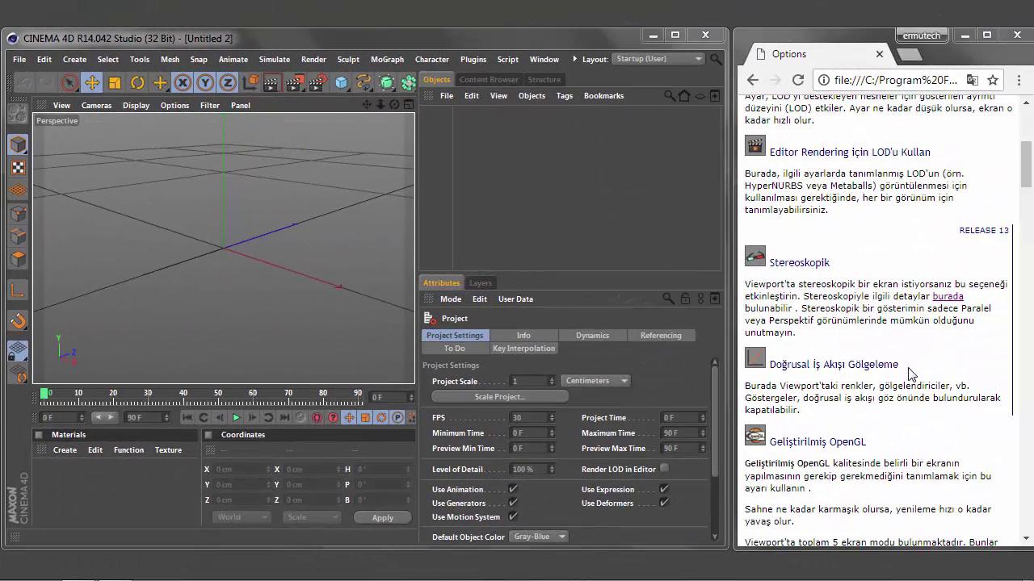
Step: Tear off the viewport Options menu into a floating display-options palette
left_click_drag(898, 365, 771, 369)
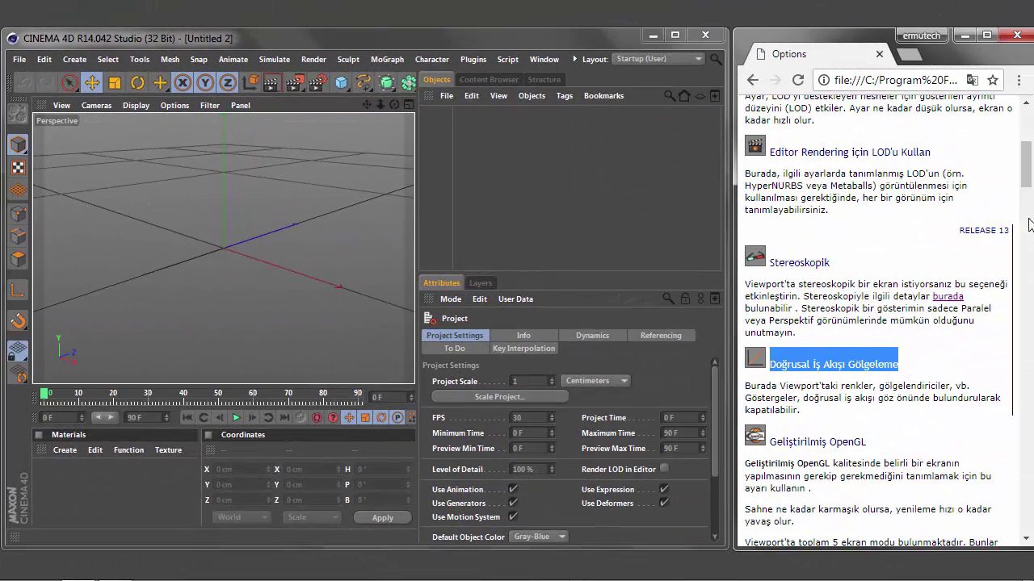
left_click_drag(1027, 164, 1027, 185)
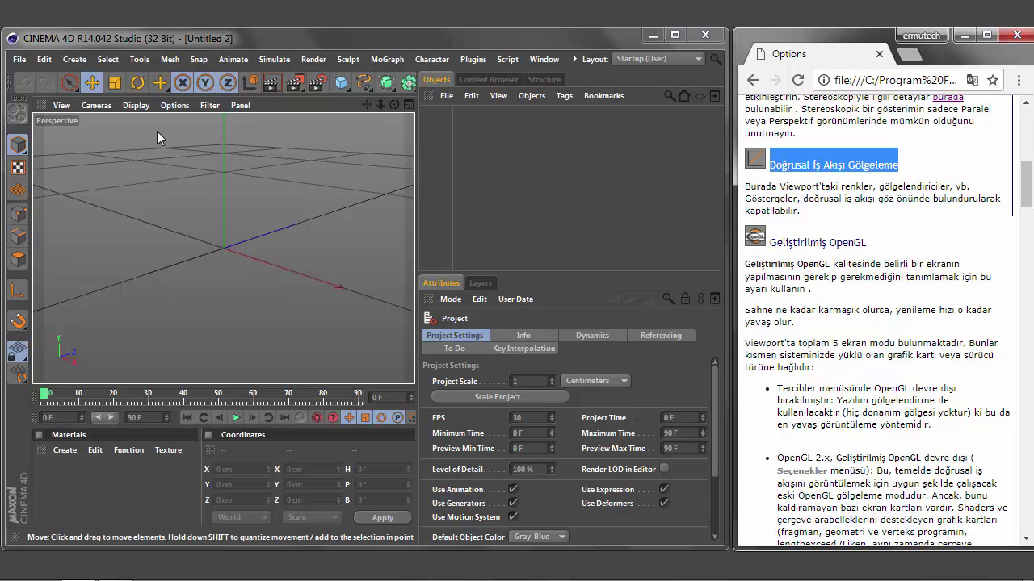
left_click(175, 106)
left_click_drag(181, 118, 630, 158)
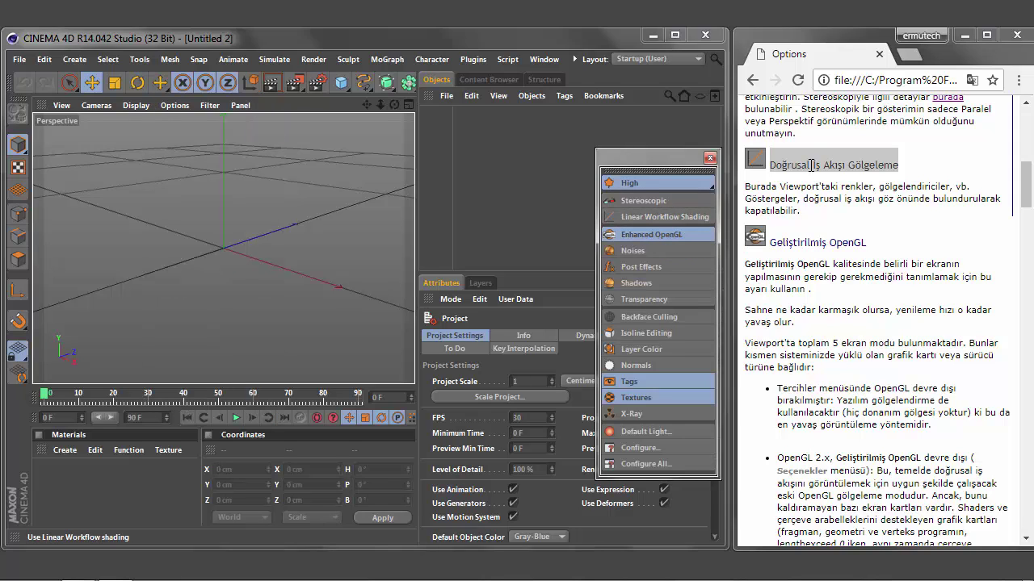
Step: Revert the help page to original English and select the Linear Workflow Shading heading
left_click(973, 80)
left_click(894, 158)
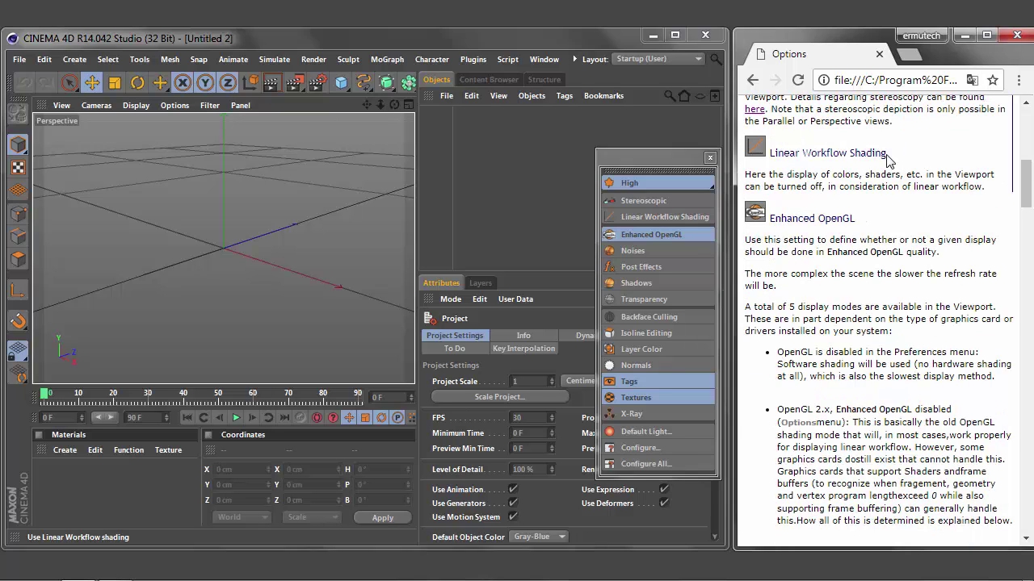
left_click_drag(887, 154, 770, 154)
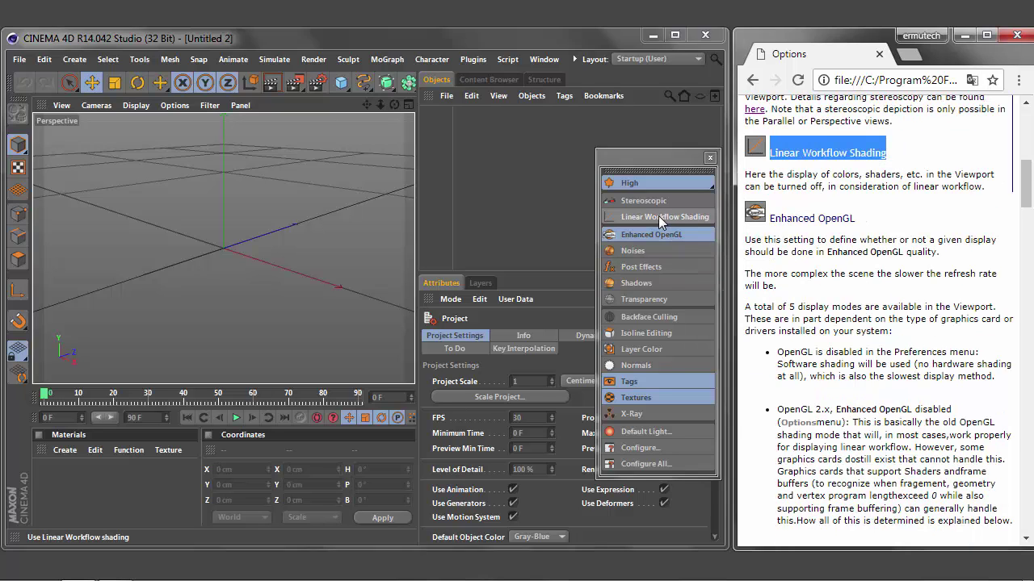
Step: Add a cube and compare Linear Workflow Shading on and off, with Enhanced OpenGL turned off
left_click(343, 83)
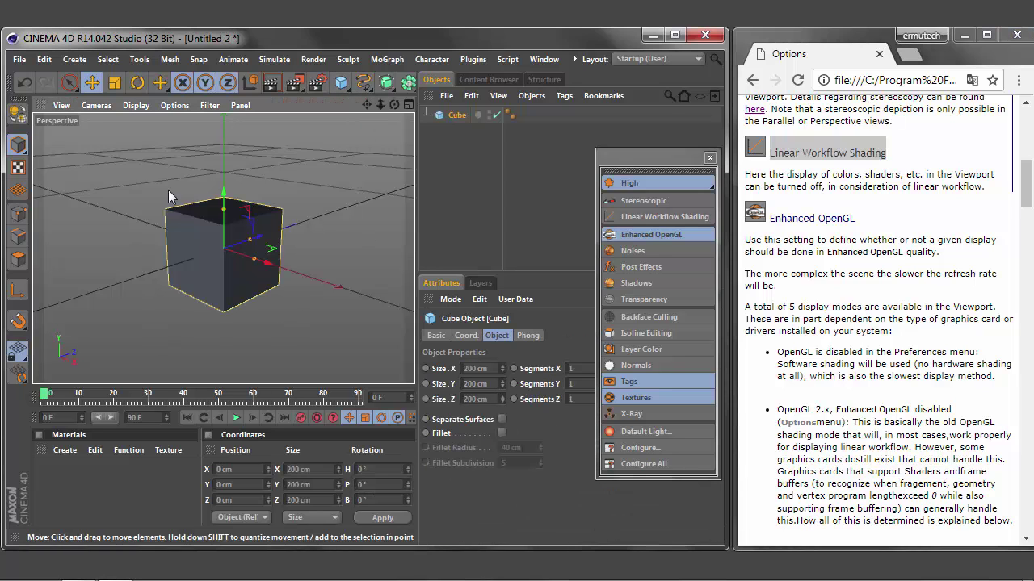
left_click(661, 218)
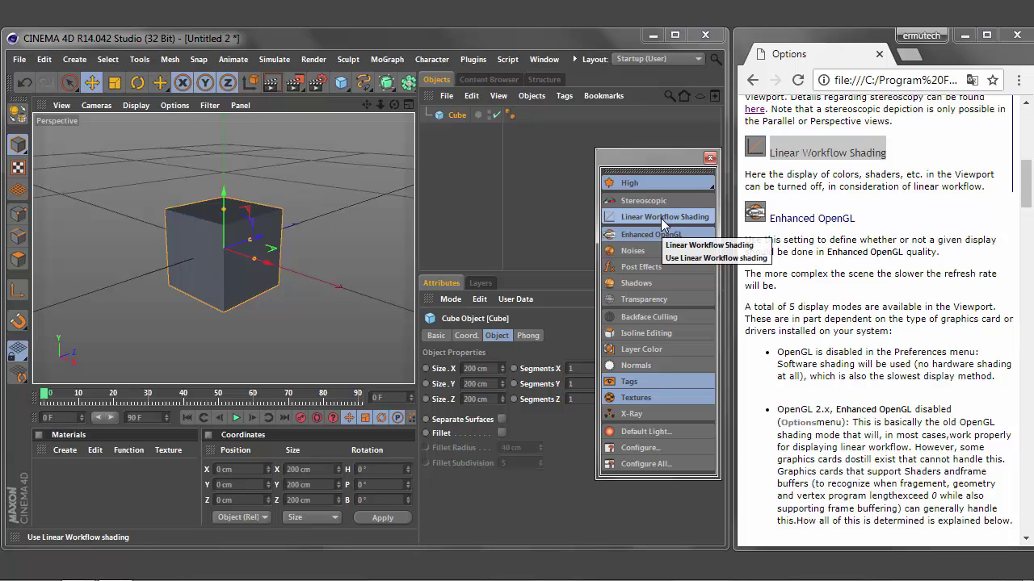
left_click(662, 218)
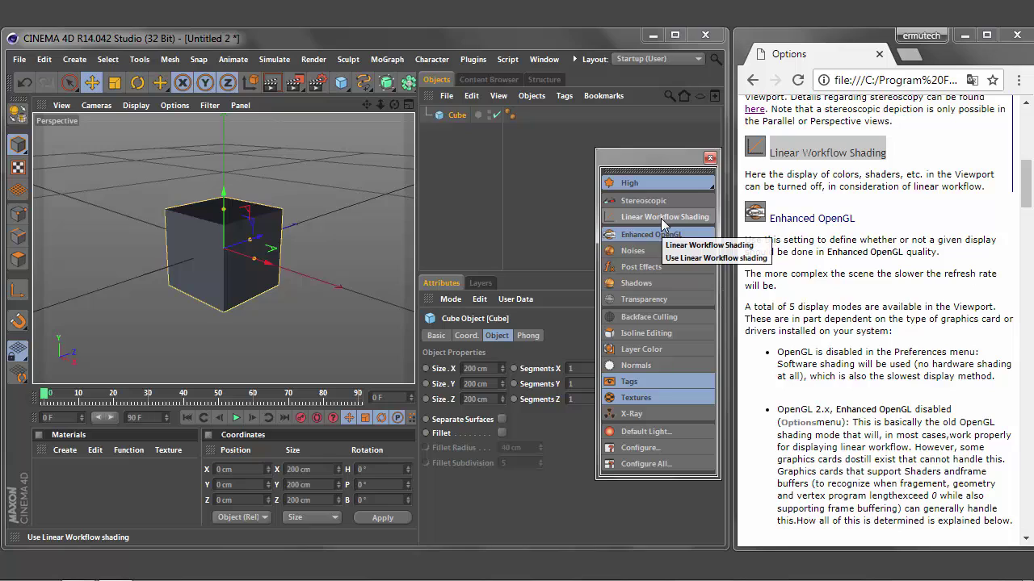
left_click(662, 220)
left_click(662, 220)
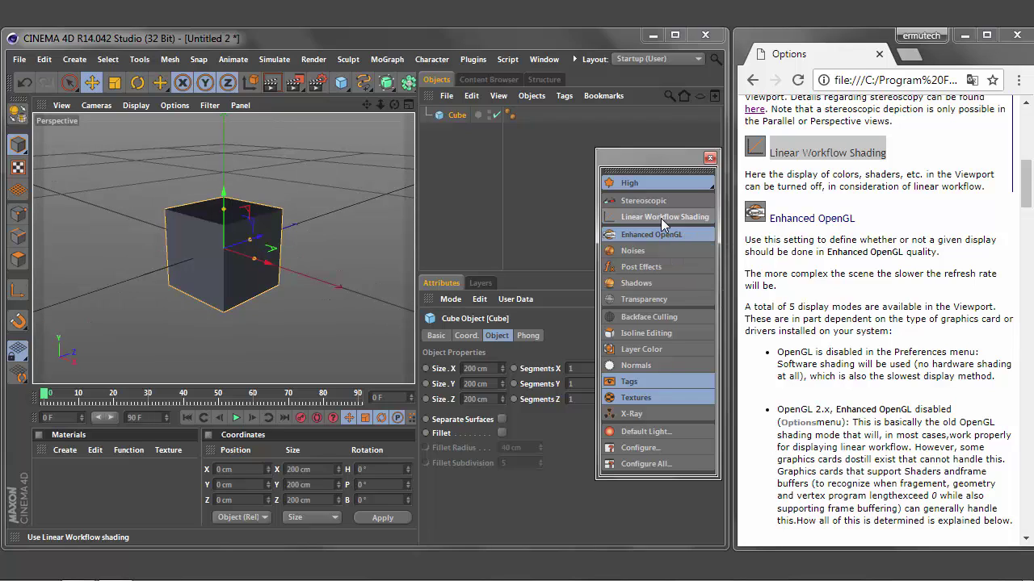
left_click(656, 234)
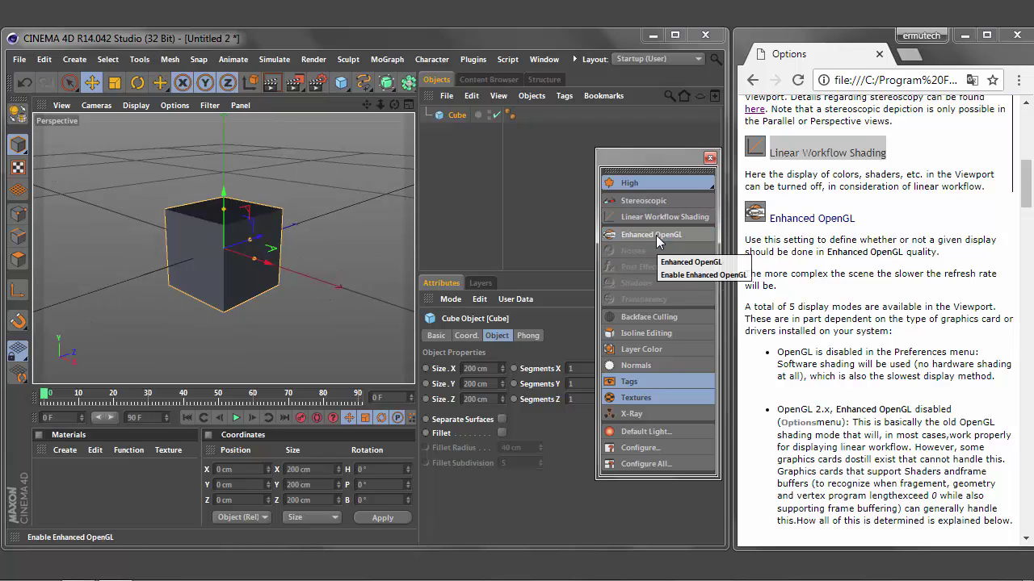
left_click(643, 217)
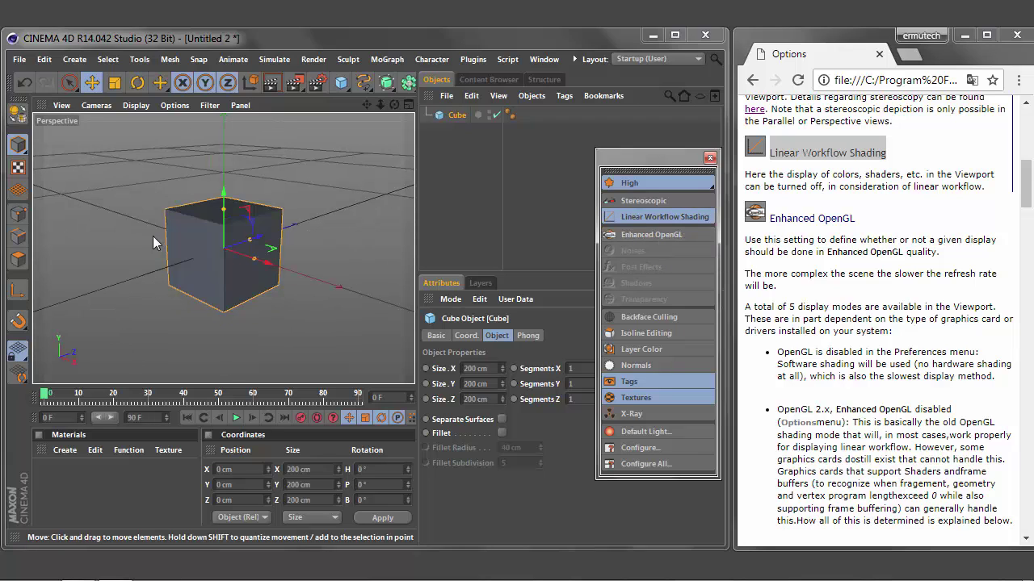
left_click(649, 217)
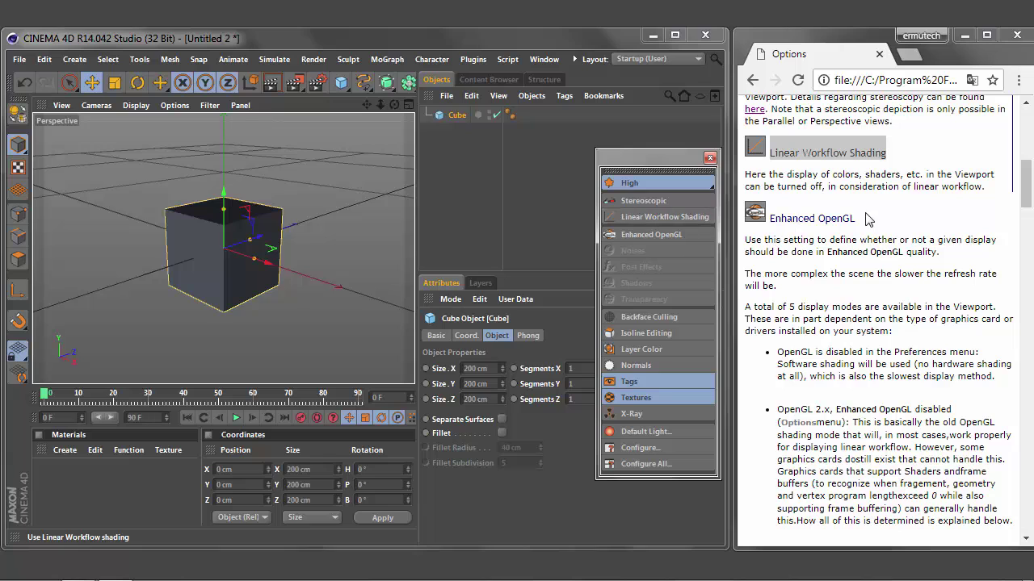
Step: Translate the help page into Turkish and highlight the 'Burada Viewport'taki' paragraph
left_click(971, 80)
left_click(891, 174)
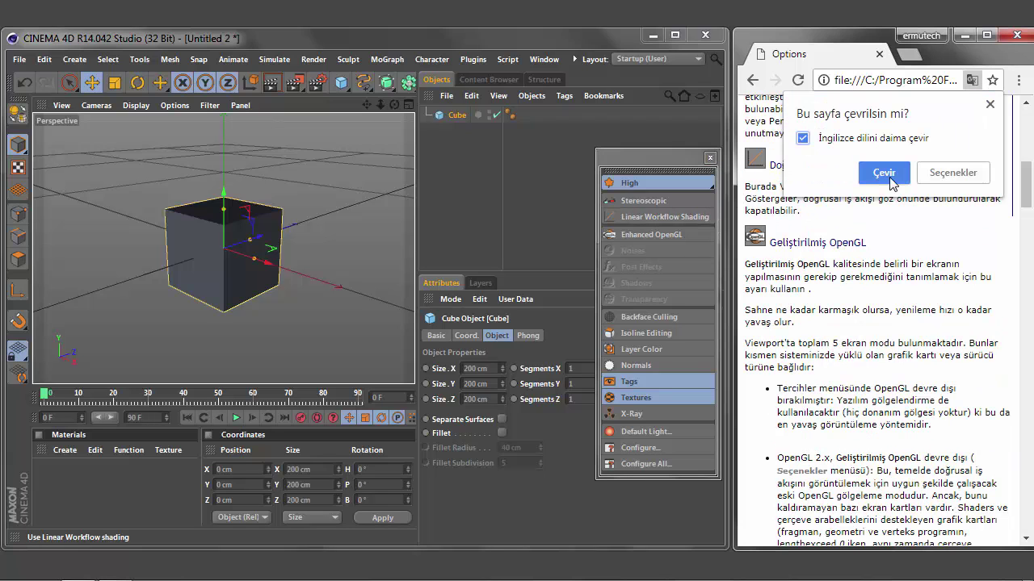
left_click(886, 203)
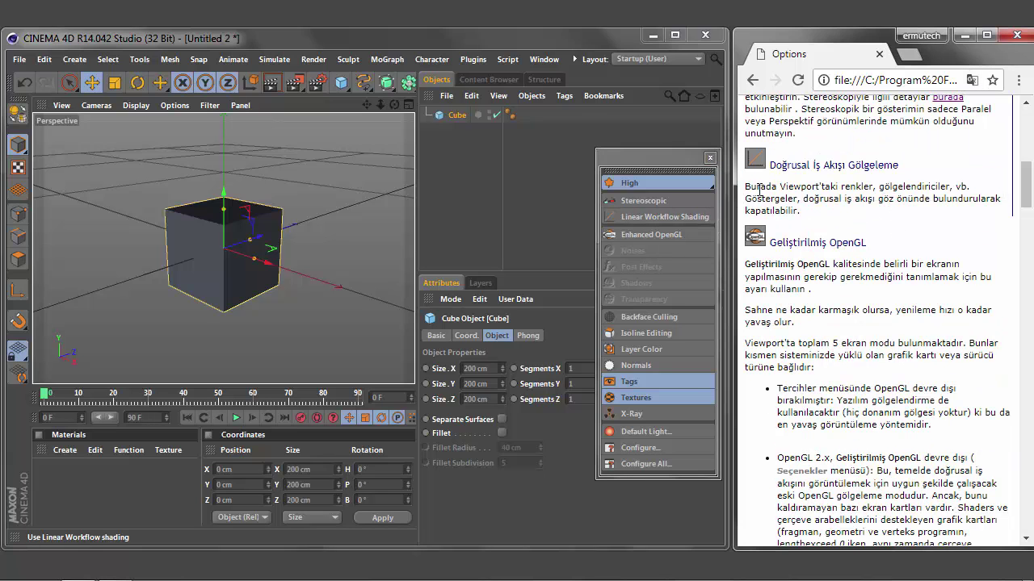
left_click_drag(751, 187, 903, 218)
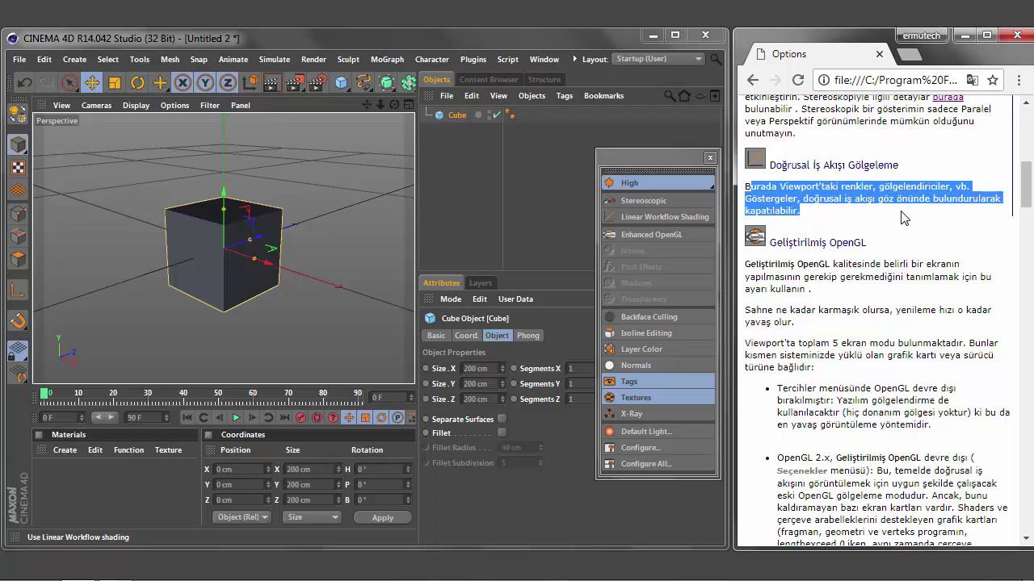
left_click(853, 226)
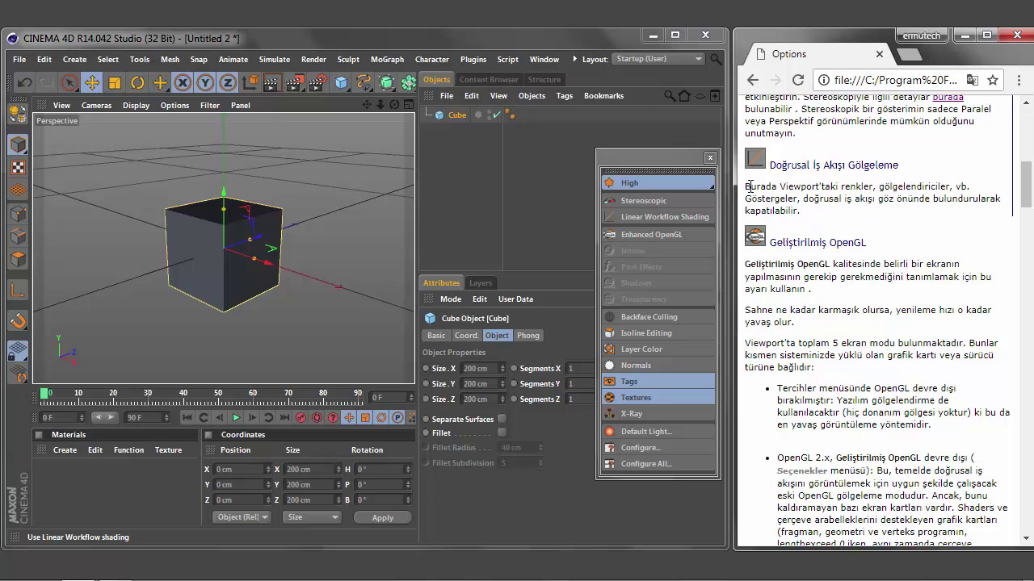
left_click_drag(750, 188, 968, 214)
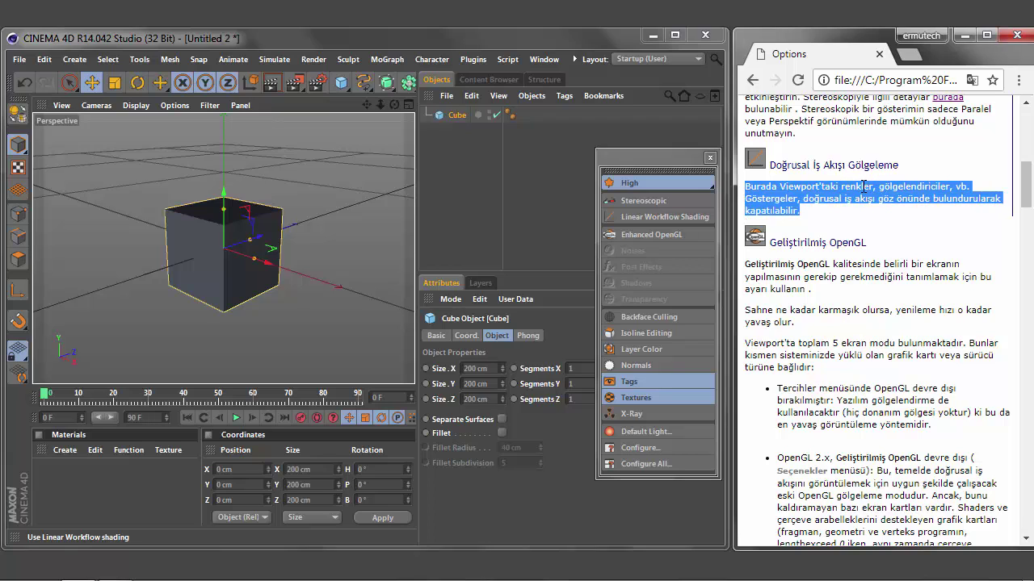
Step: Create a material, set Red to 0 to make it teal, and apply it to the cube
double_click(49, 468)
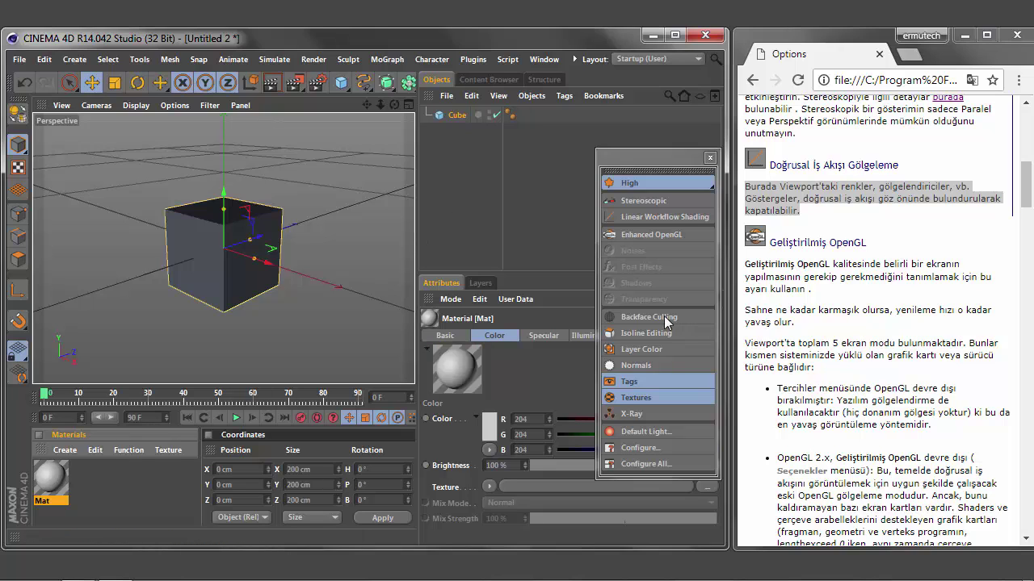
left_click_drag(667, 164, 798, 183)
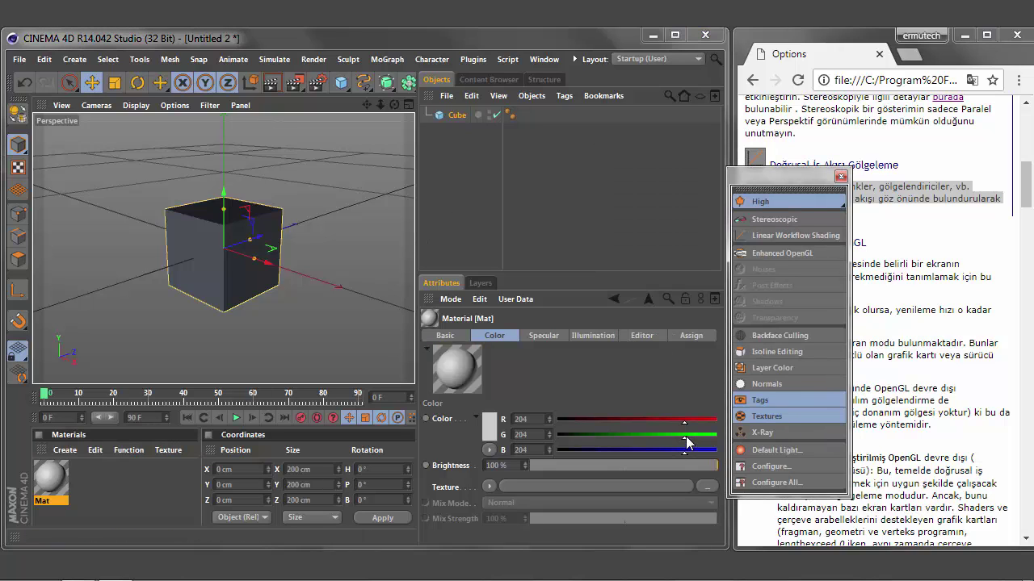
left_click_drag(685, 420, 555, 420)
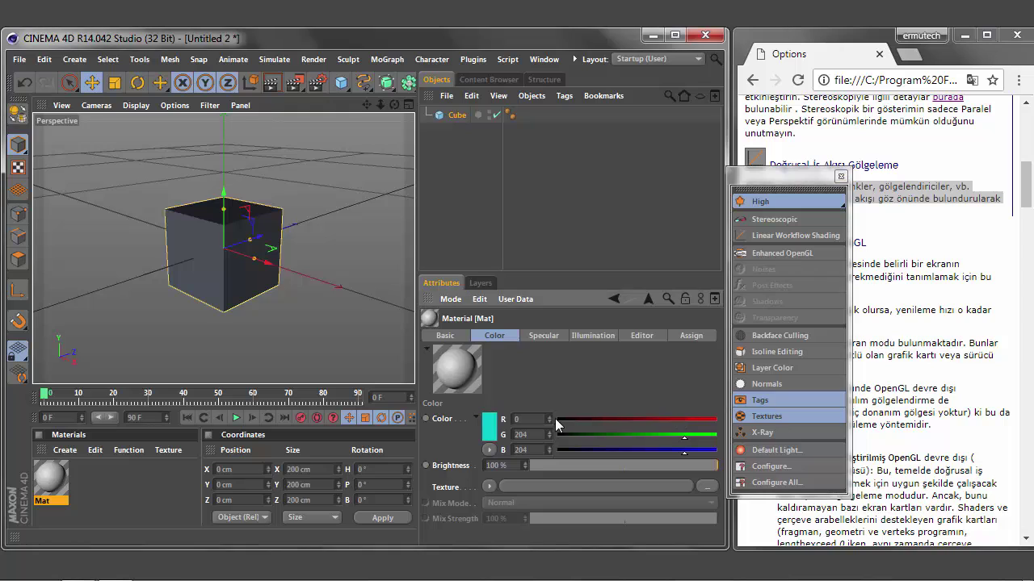
left_click_drag(457, 369, 210, 256)
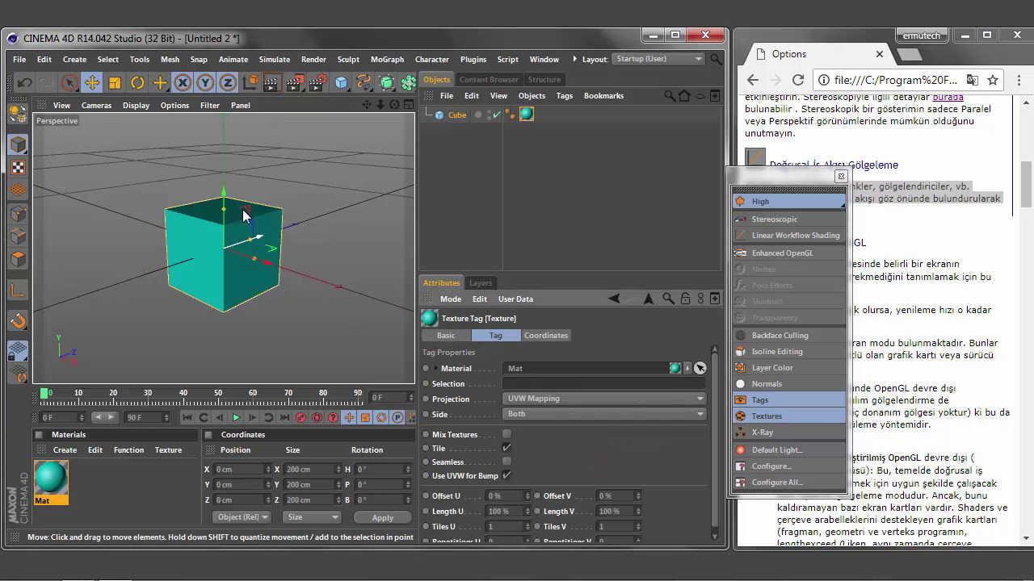
Step: Toggle Linear Workflow Shading on and off twice, ending with it off
left_click(786, 236)
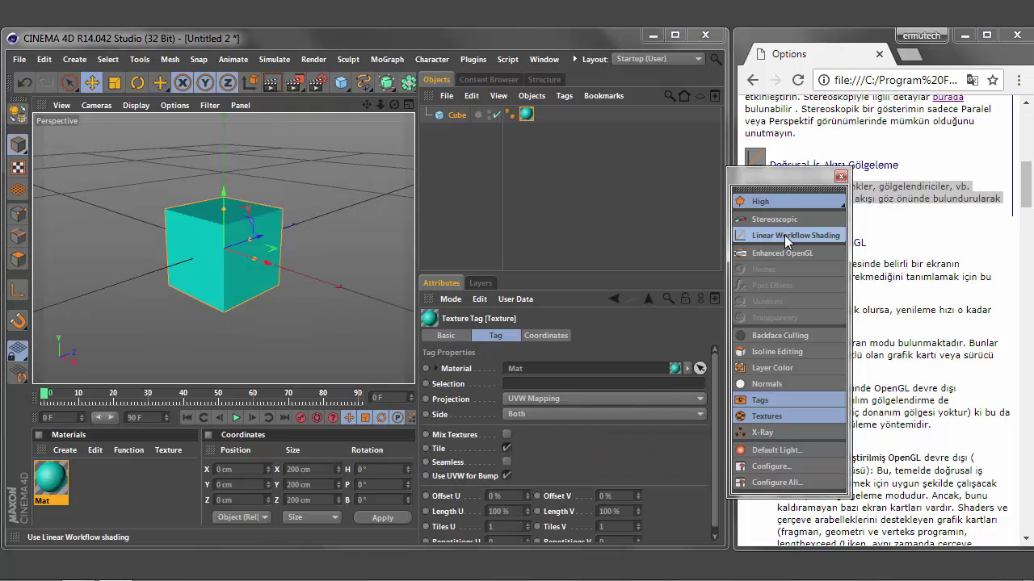
left_click(786, 236)
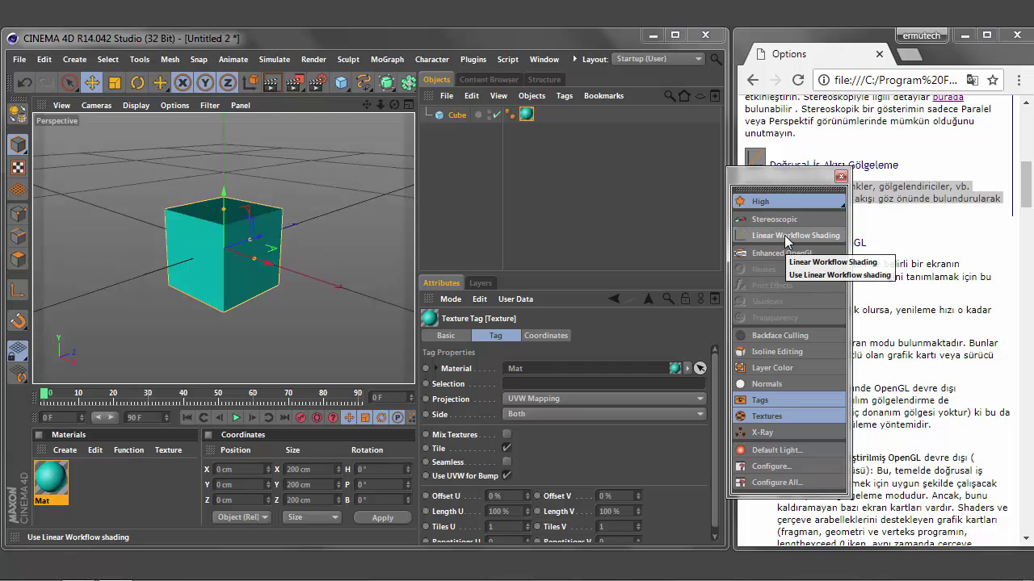
left_click(786, 236)
left_click(786, 236)
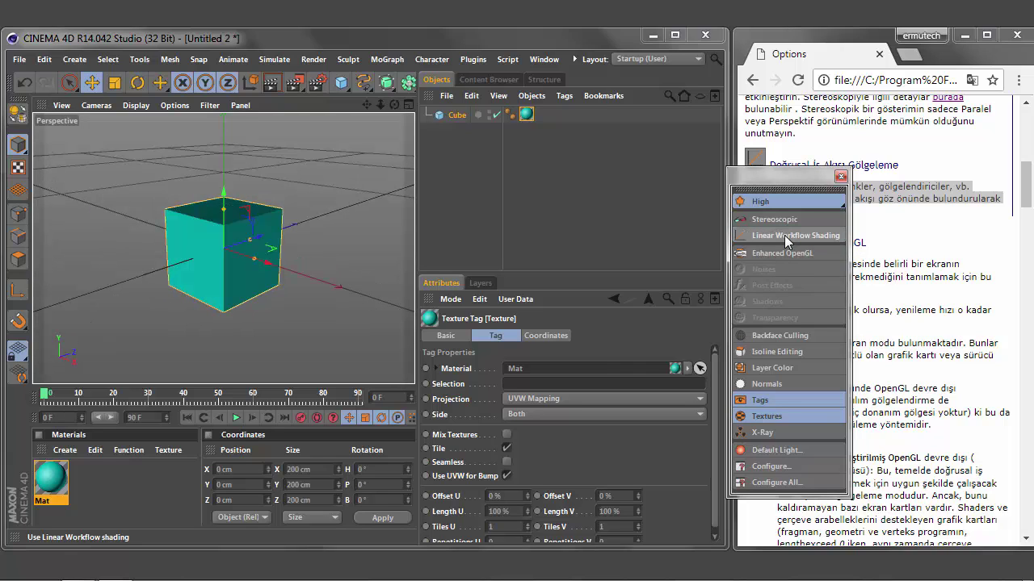
left_click_drag(793, 176, 662, 173)
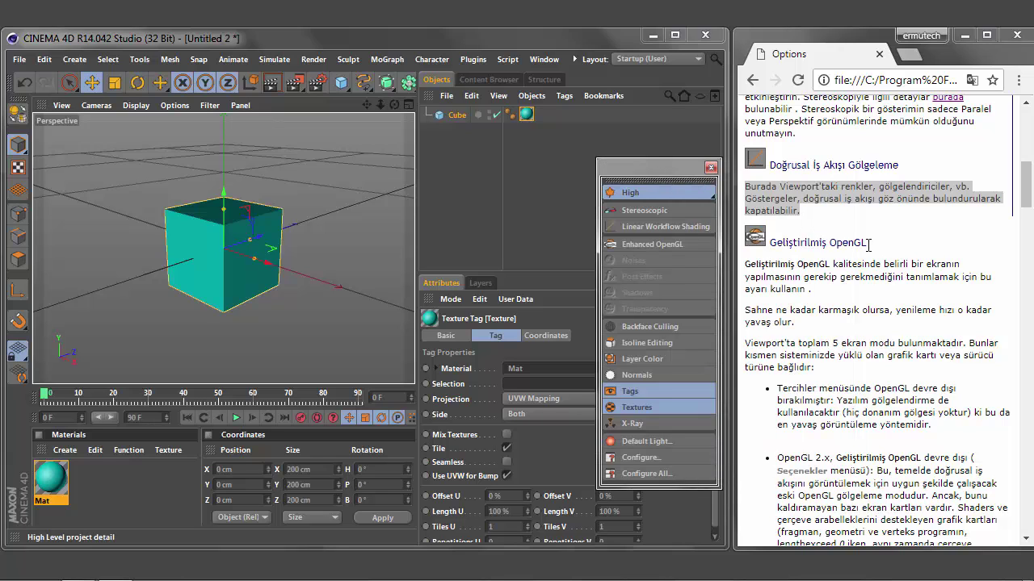
Step: Read the Turkish Geliştirilmiş OpenGL section, highlighting passages down to the disabled-OpenGL bullet
mouse_move(869, 252)
left_mouse_down()
mouse_move(772, 275)
mouse_move(789, 290)
left_mouse_up()
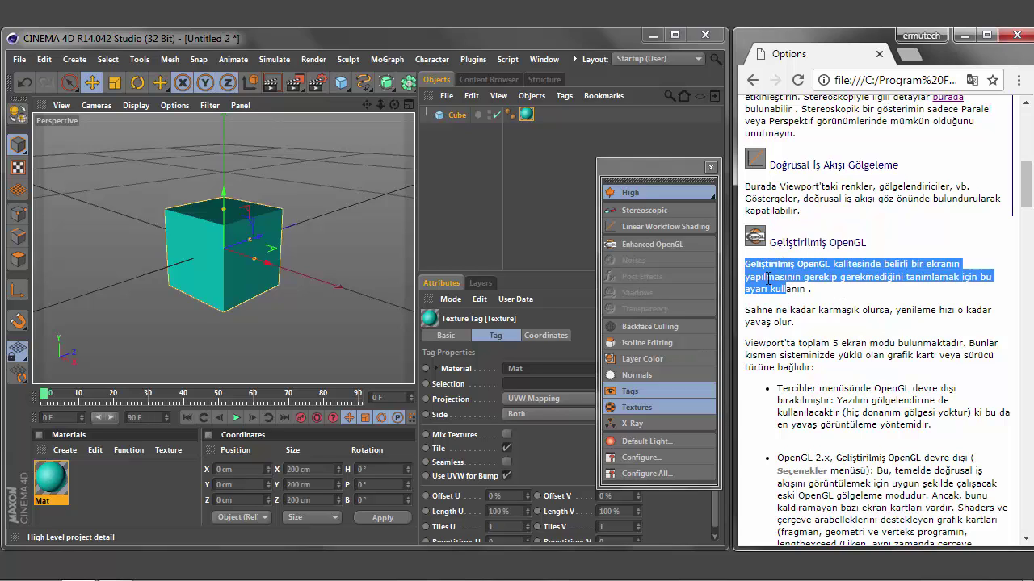
left_click(829, 299)
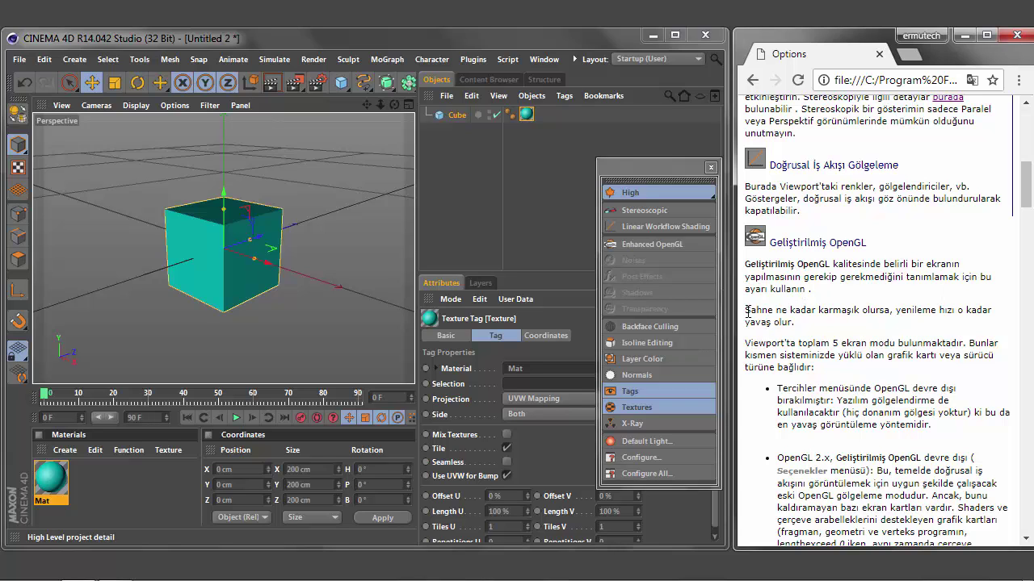
left_click_drag(773, 311, 776, 323)
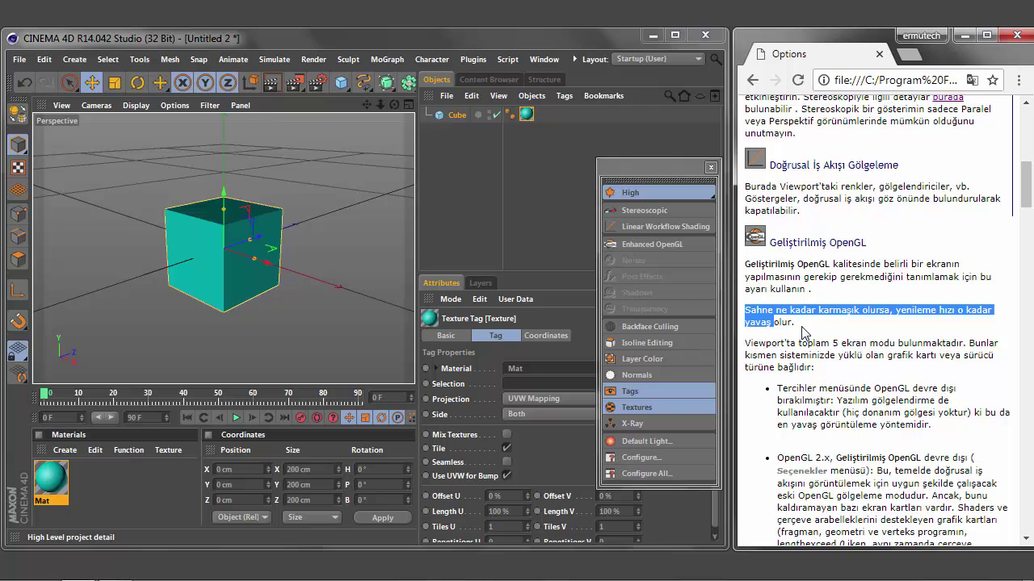
left_click(804, 333)
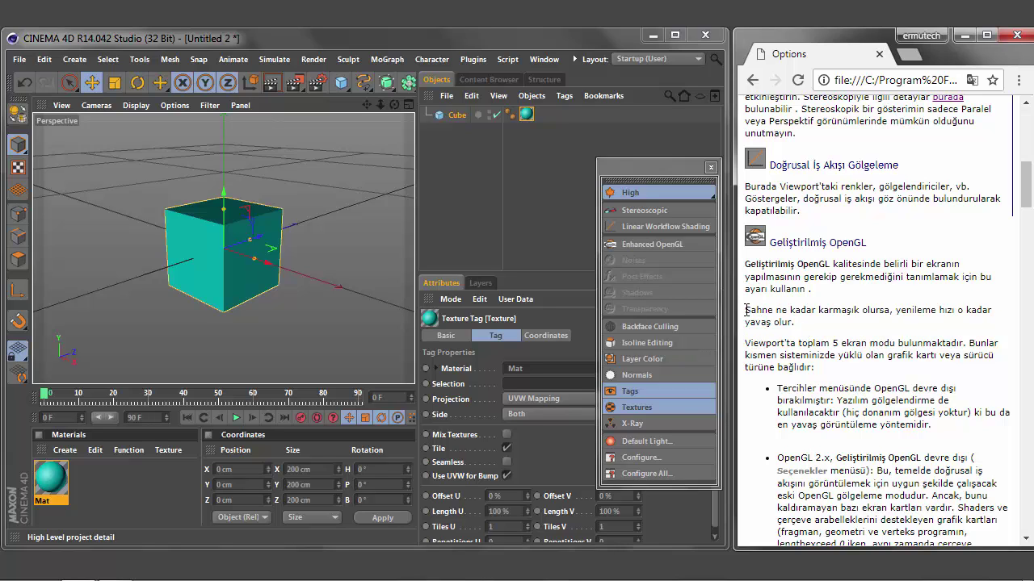
left_click_drag(746, 309, 998, 327)
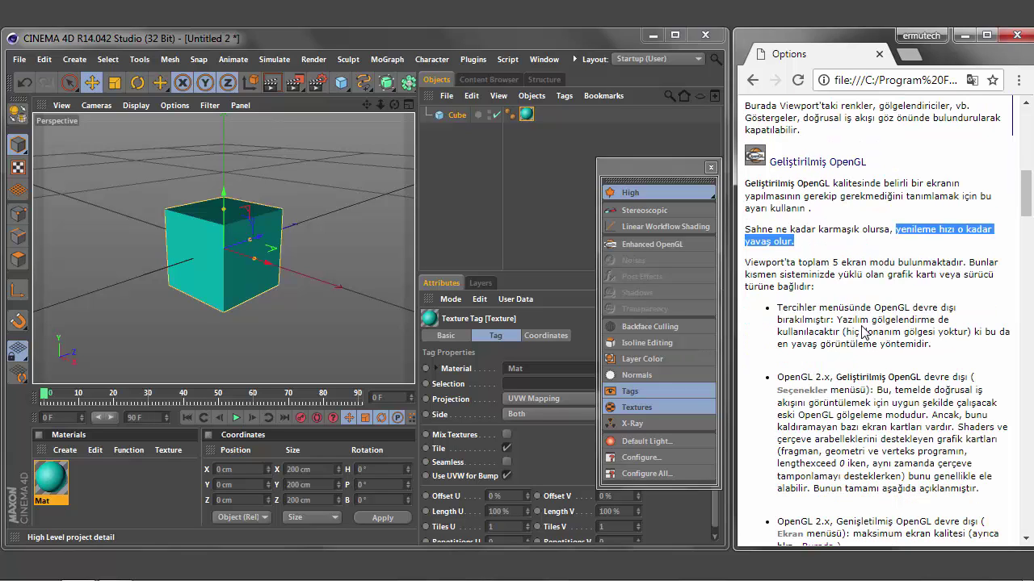
scroll(865, 327, "down", 1)
left_click_drag(745, 264, 808, 287)
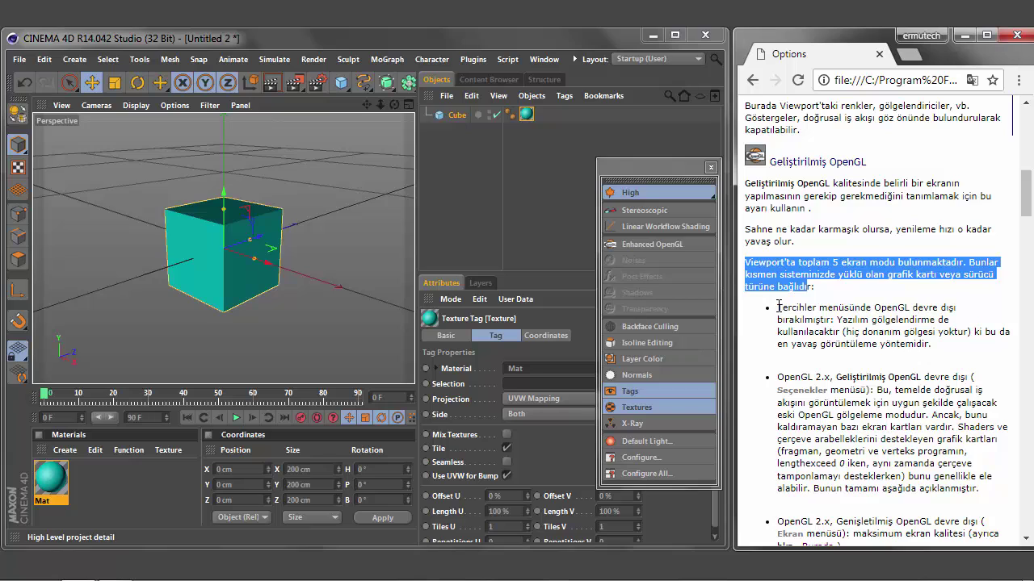
left_click_drag(777, 307, 955, 346)
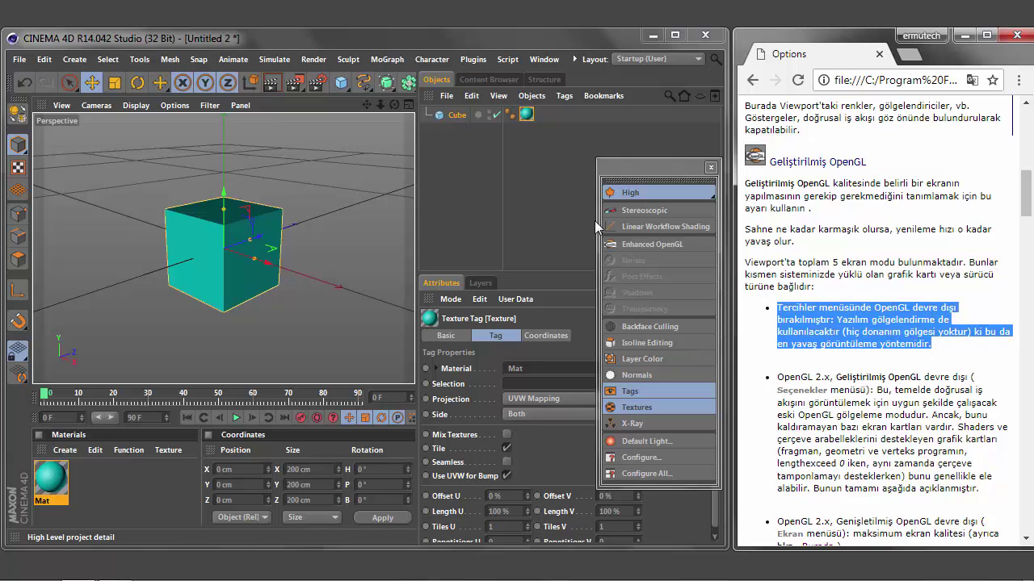
Step: Open Preferences, shrink it beside the viewport, and try Enhanced OpenGL on then off
left_click(46, 60)
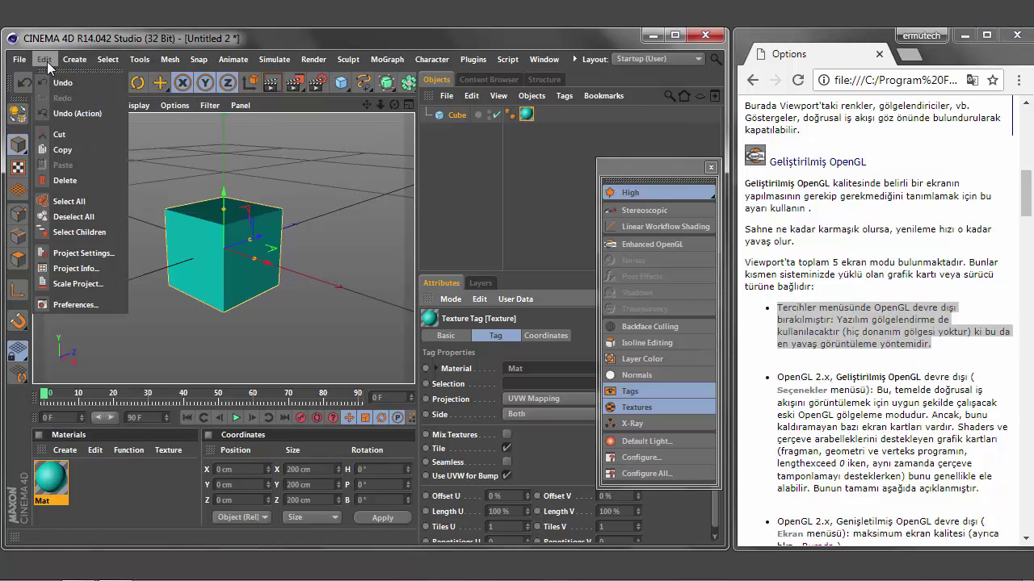
left_click(86, 305)
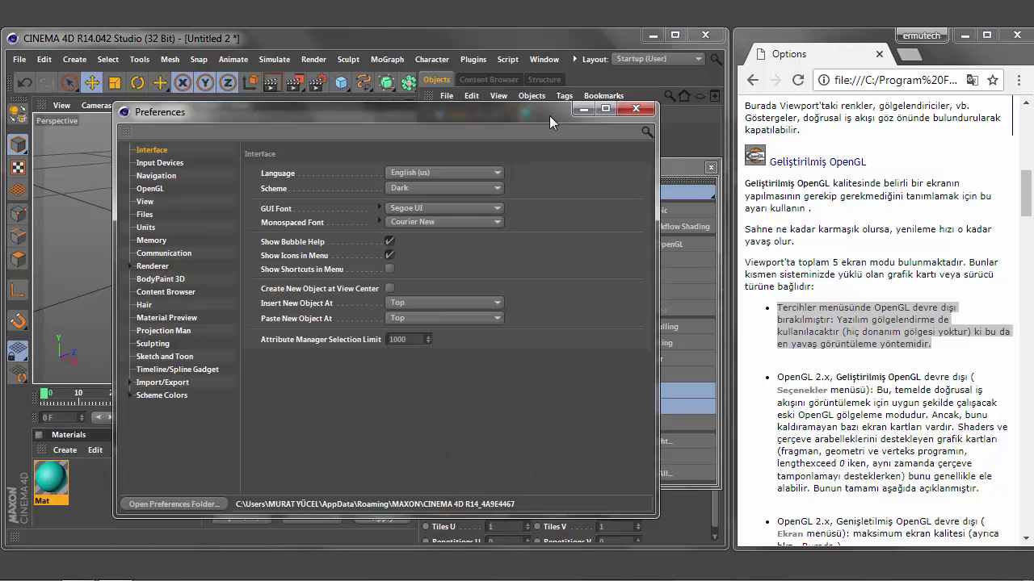
left_click_drag(549, 115, 626, 268)
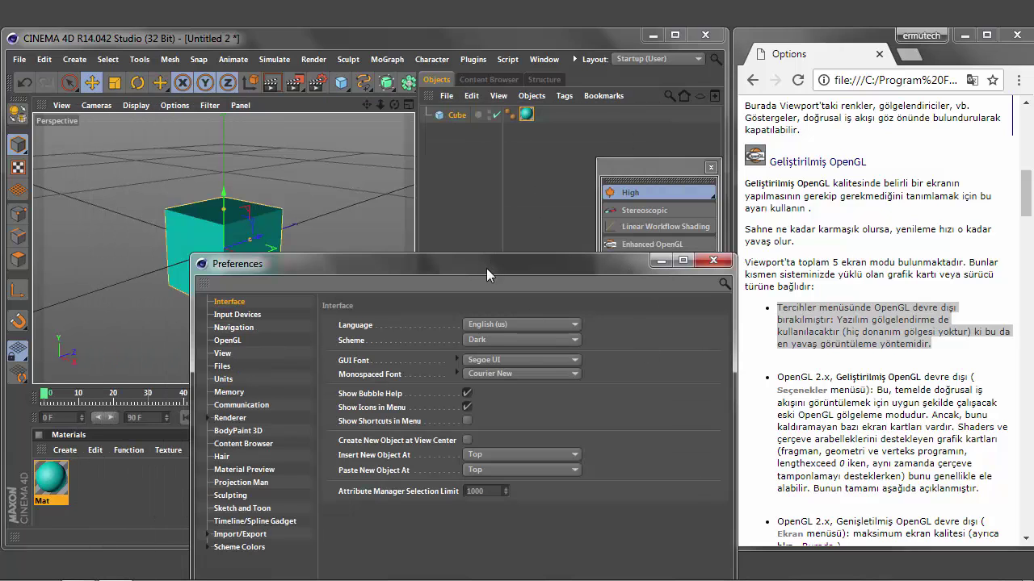
left_click_drag(486, 268, 451, 177)
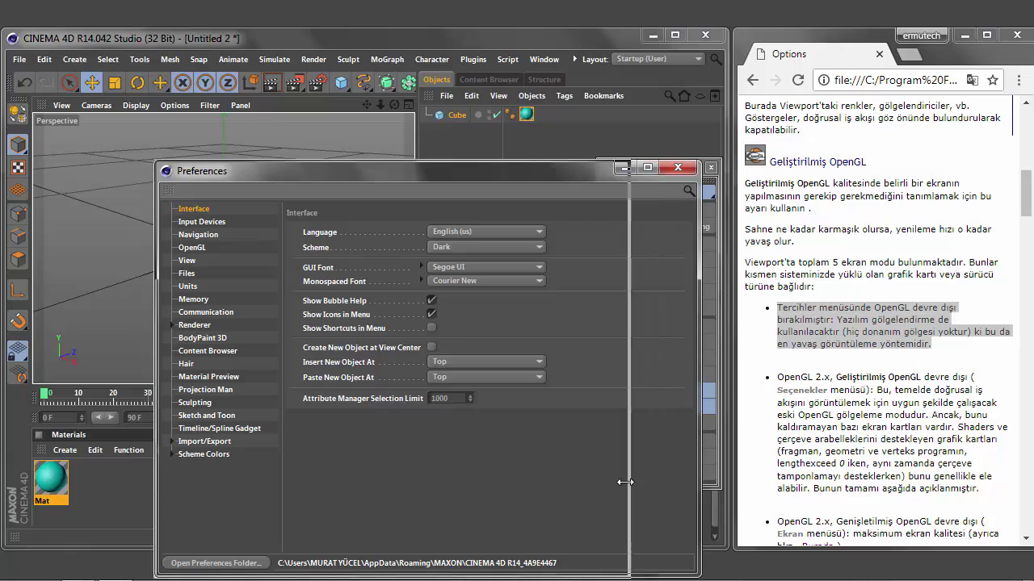
left_click_drag(620, 571, 554, 460)
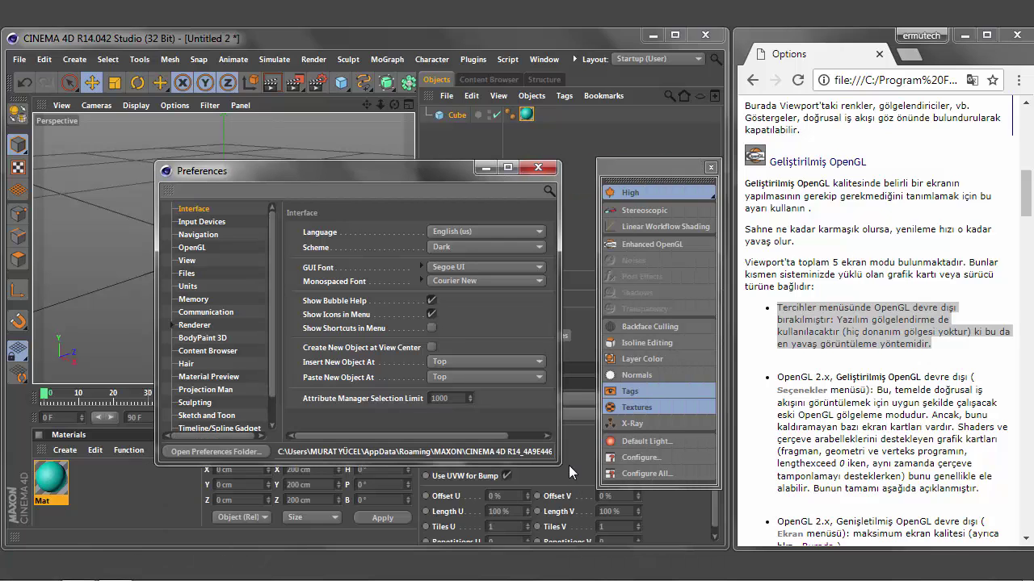
mouse_move(397, 177)
left_mouse_down()
mouse_move(427, 317)
mouse_move(427, 307)
left_mouse_up()
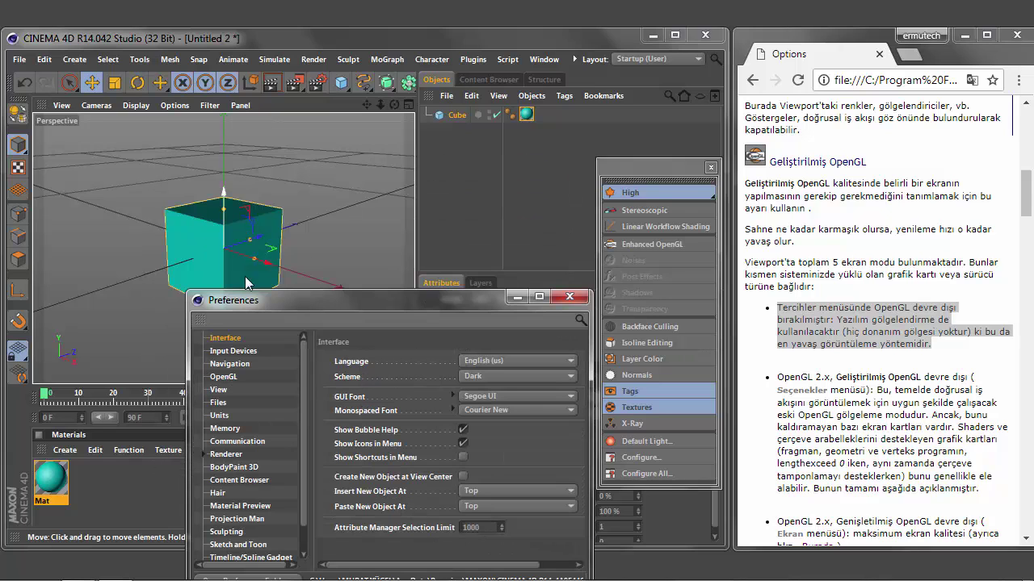
left_click(657, 245)
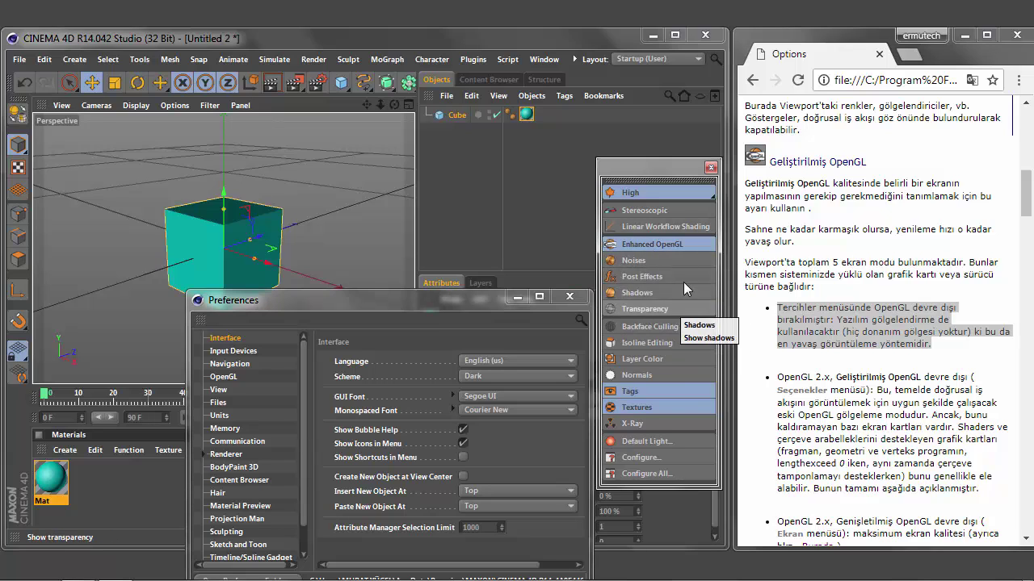
left_click(644, 243)
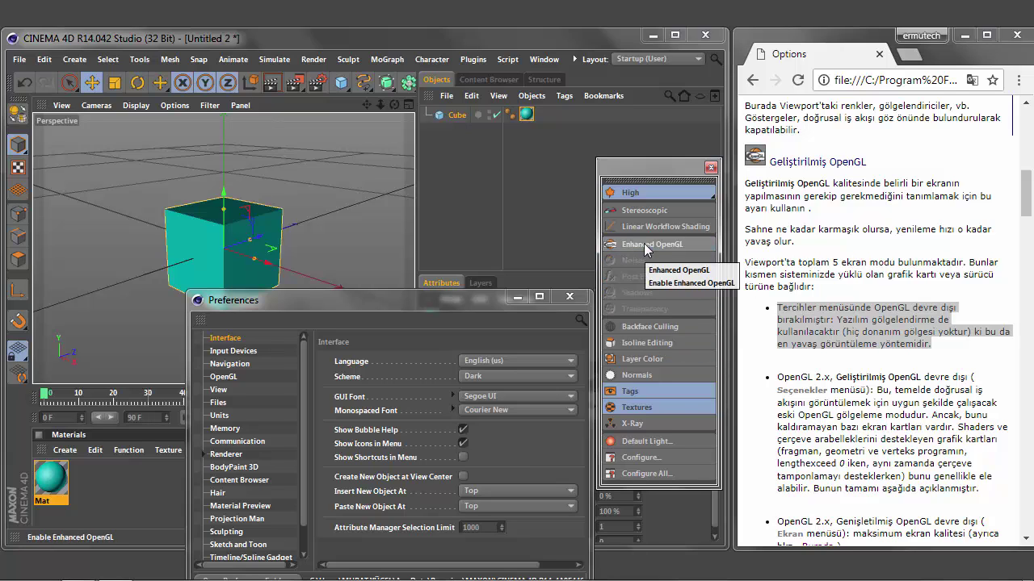
Step: Disable Use OpenGL in the OpenGL preferences and render the cube for comparison
left_click(224, 377)
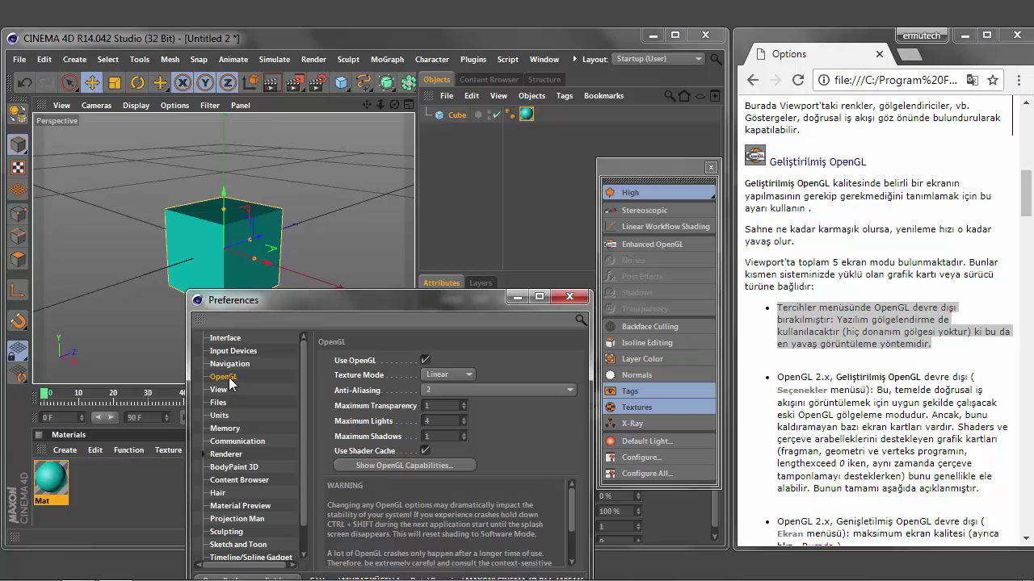
left_click(424, 360)
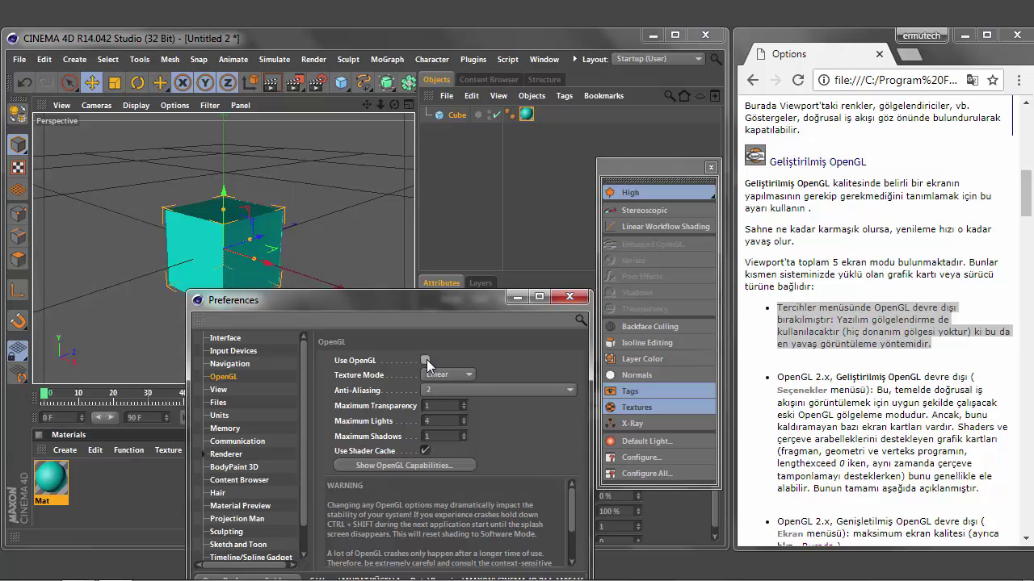
left_click_drag(420, 296, 414, 389)
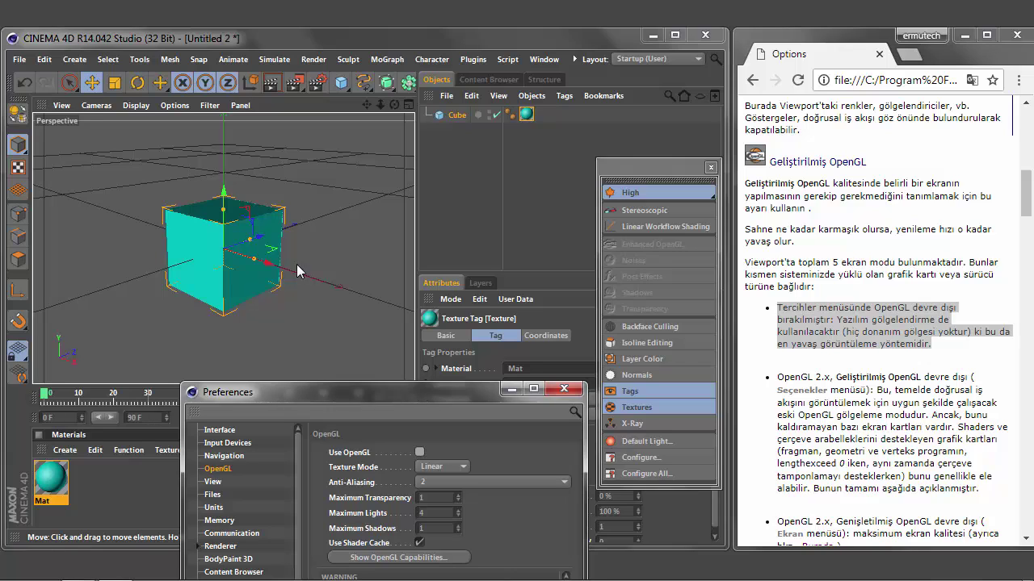
left_click(297, 84)
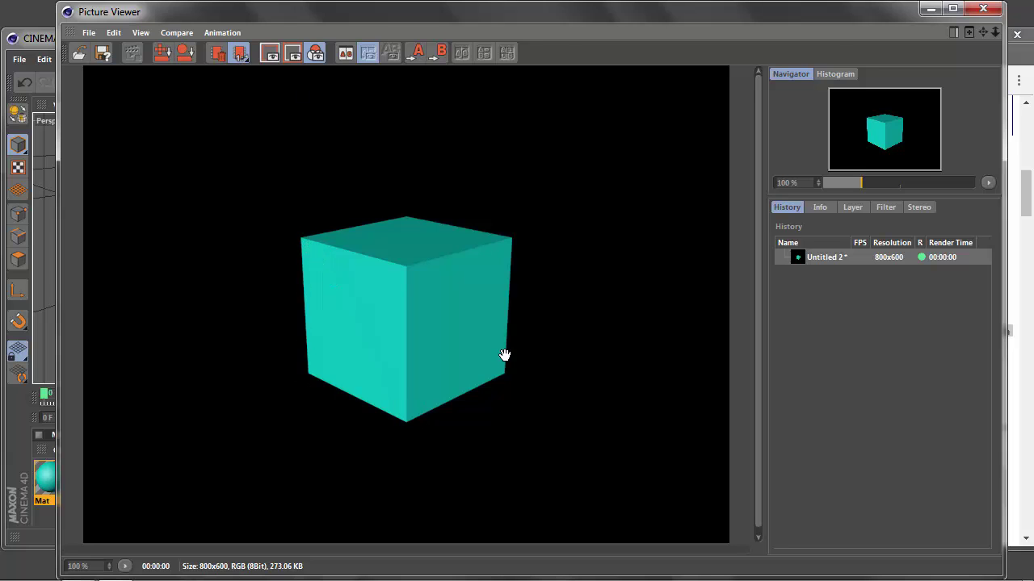
left_click(983, 8)
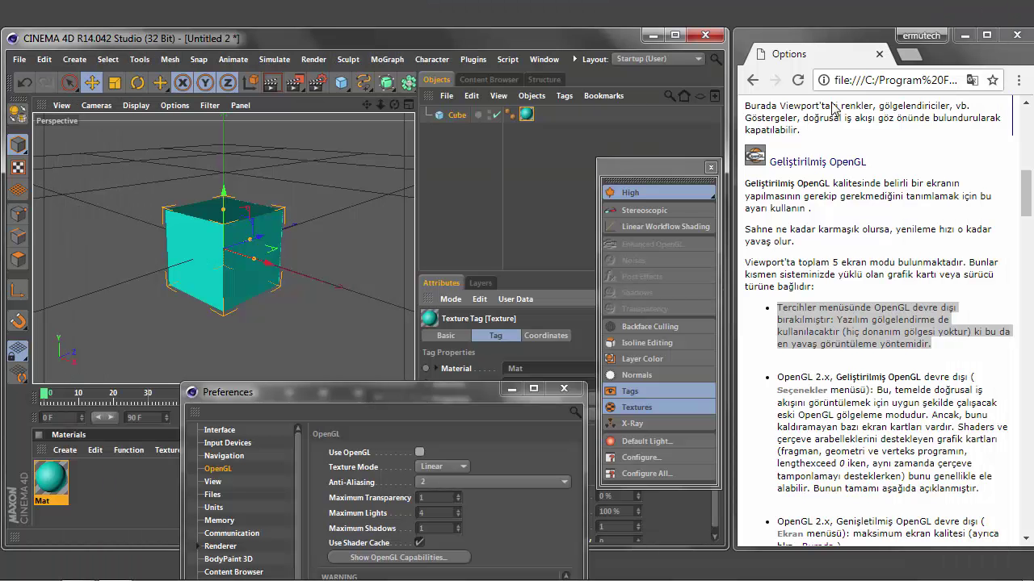
Step: Re-enable Use OpenGL, turn on Enhanced OpenGL, and render the cube again
left_click(420, 453)
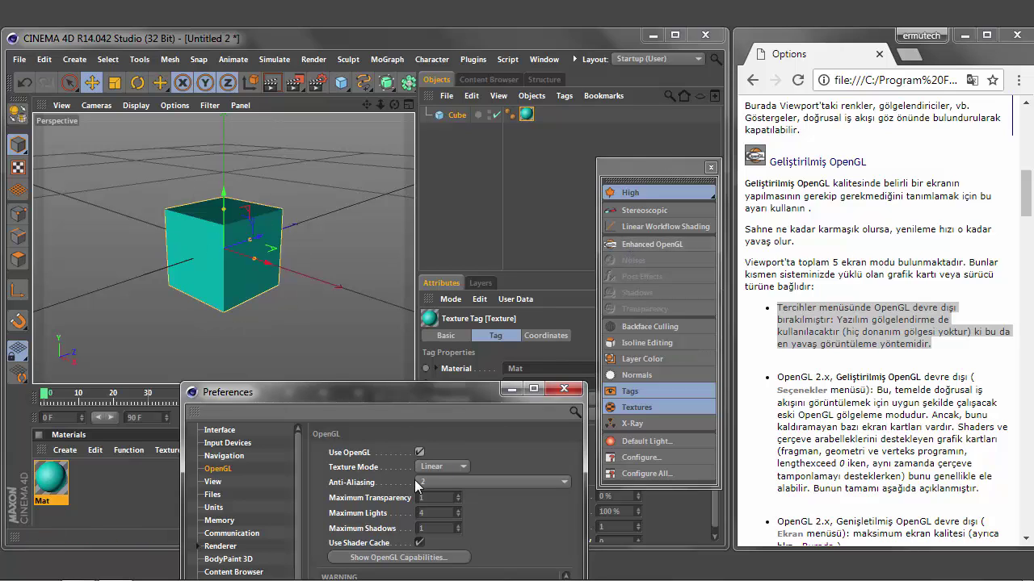
left_click(420, 453)
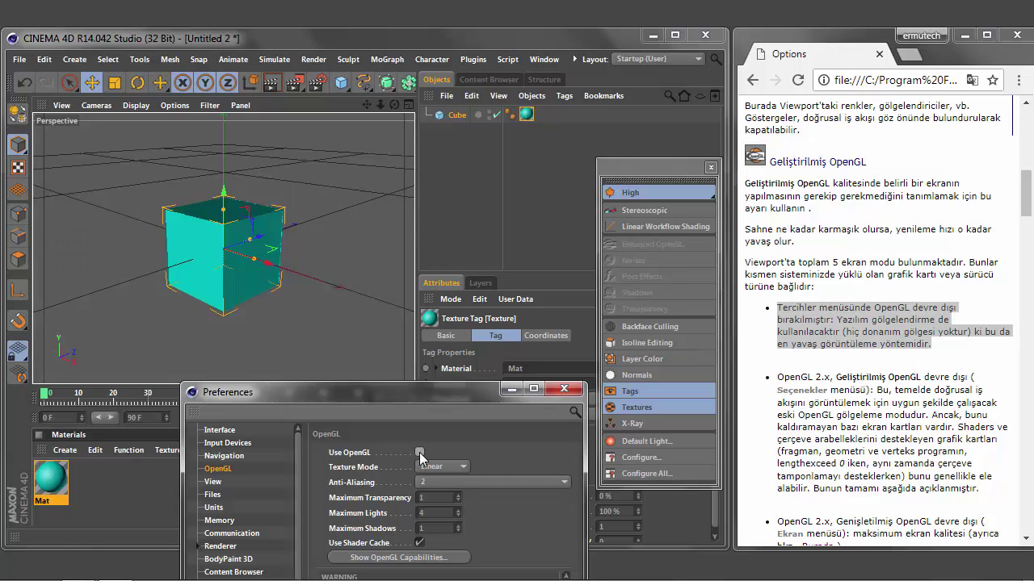
left_click(420, 453)
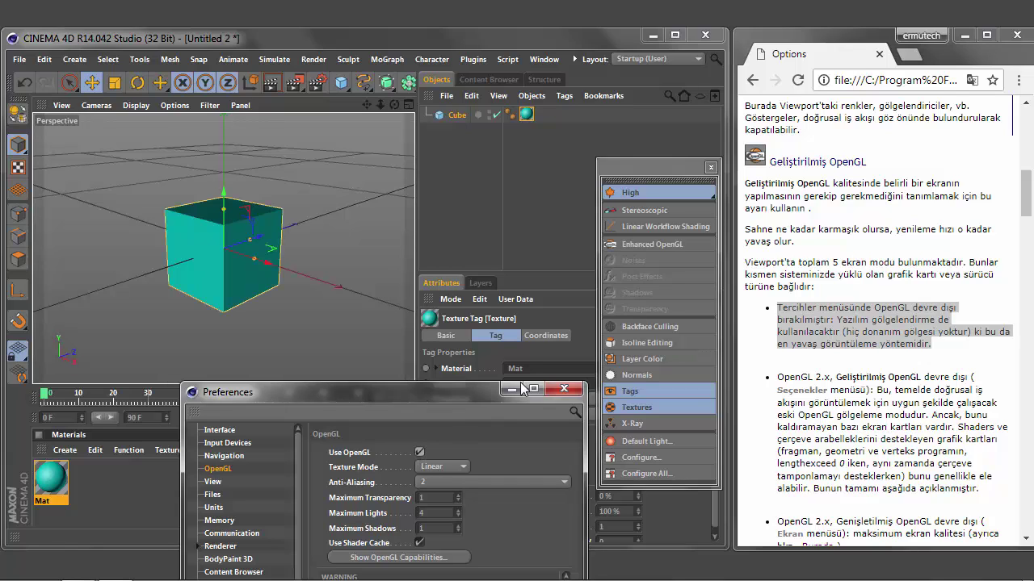
left_click(646, 247)
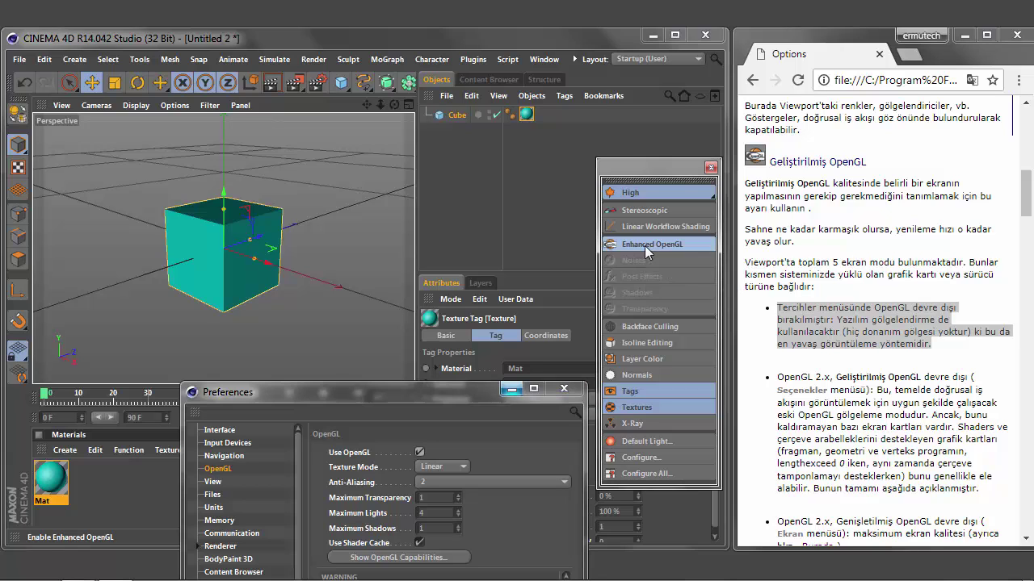
left_click(296, 83)
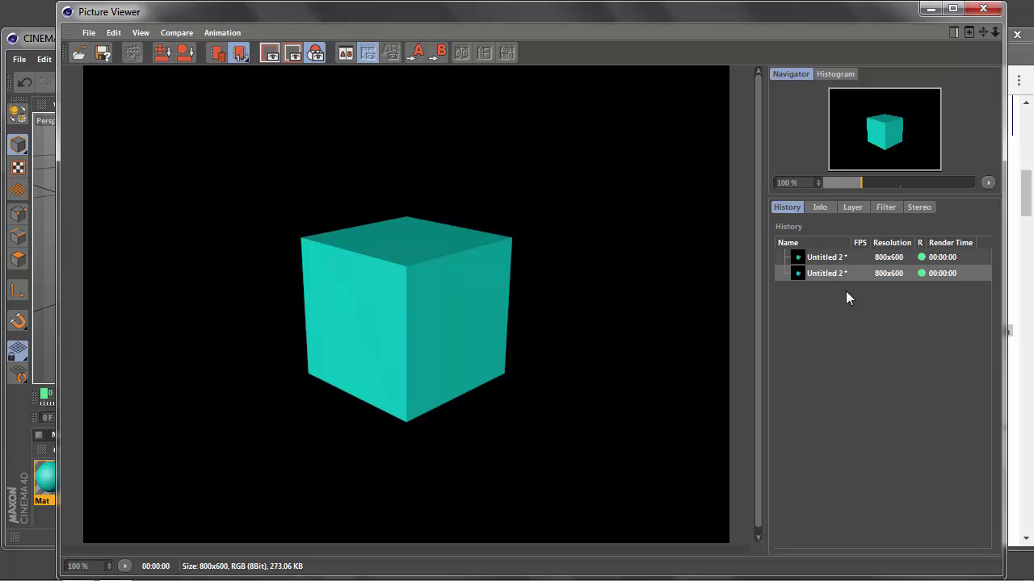
Step: Compare the two renders in the Picture Viewer history, then close the viewer
left_click(821, 258)
left_click(819, 273)
left_click(824, 264)
left_click(822, 277)
left_click(975, 12)
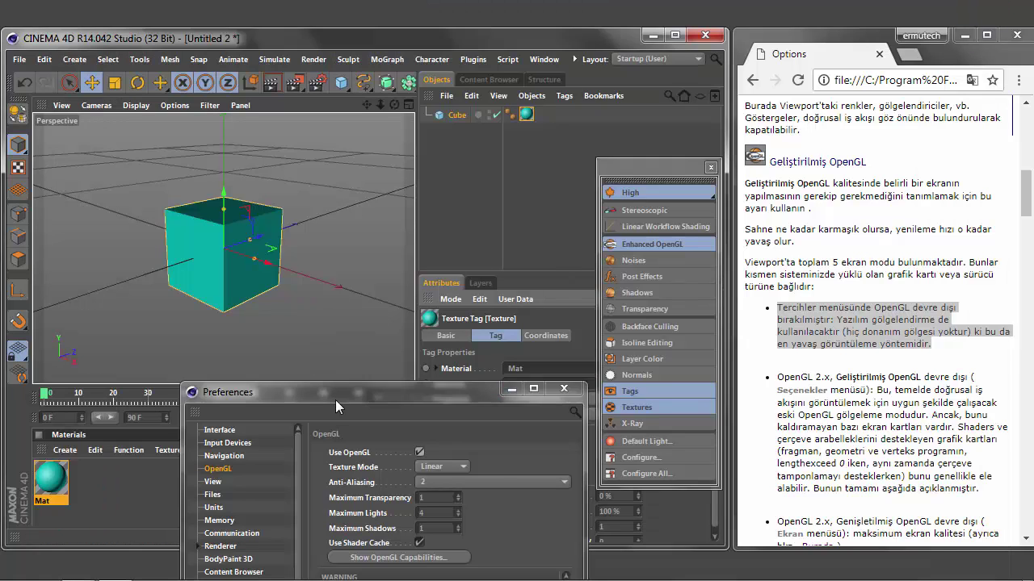
Step: Turn off Enhanced OpenGL and Use OpenGL, then close Preferences
left_click_drag(336, 400, 286, 282)
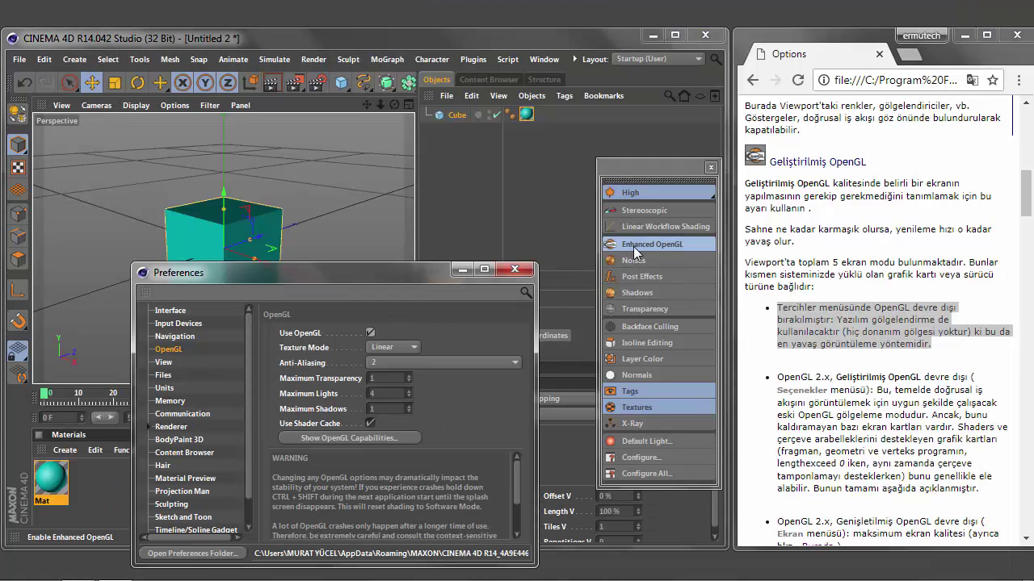
left_click(633, 247)
left_click(634, 246)
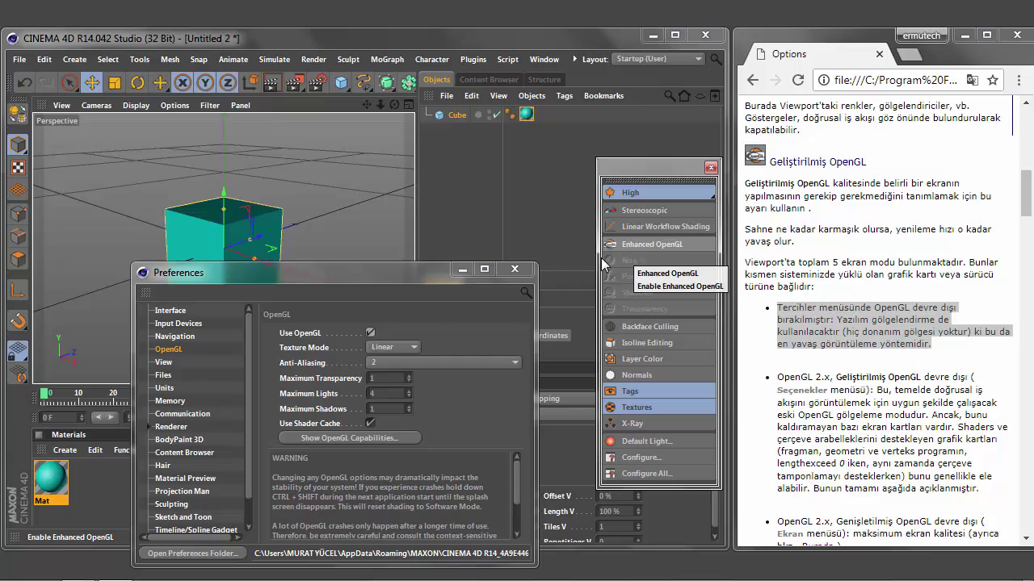
left_click(369, 333)
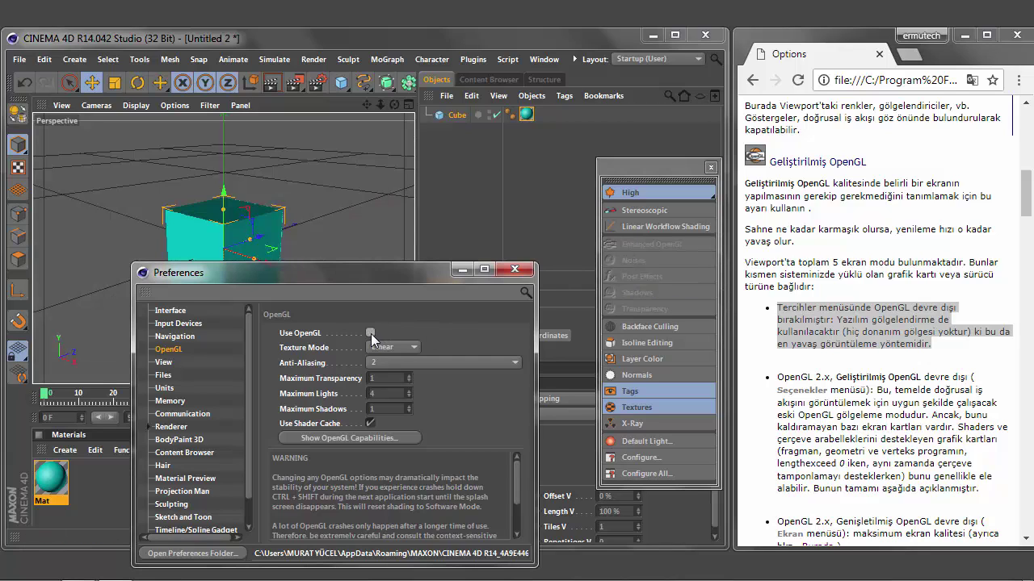
left_click(517, 271)
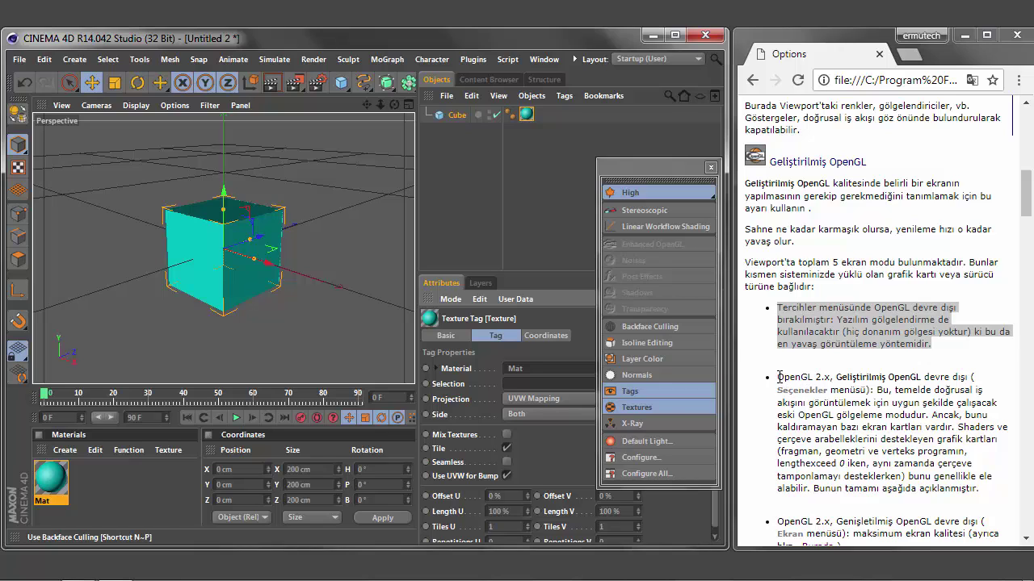
Step: Highlight the OpenGL 2.x bullets, then follow the 'Burada' link to the OpenGL preferences help
mouse_move(778, 377)
left_mouse_down()
mouse_move(963, 389)
mouse_move(984, 401)
mouse_move(993, 496)
left_mouse_up()
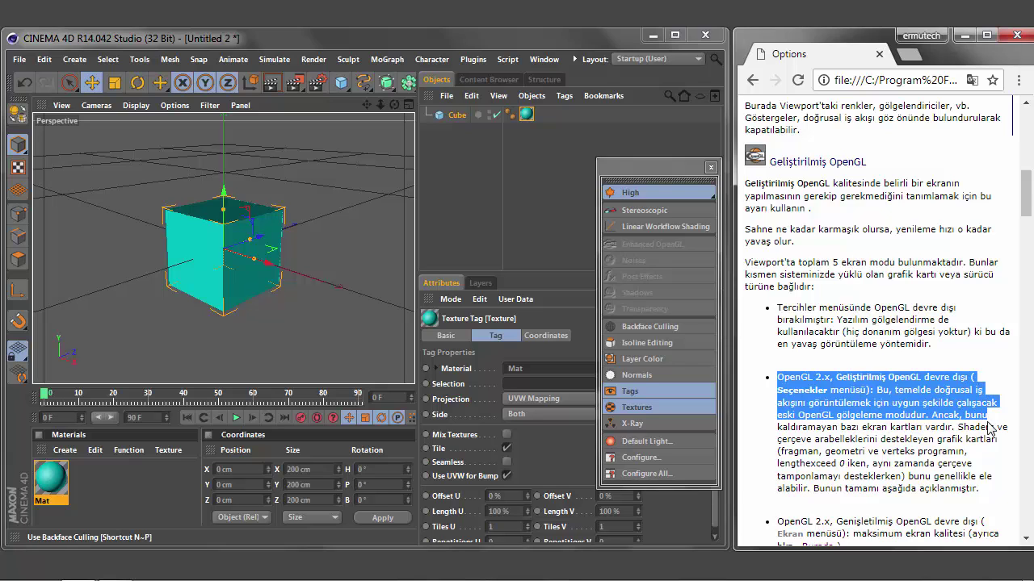
left_click_drag(1027, 207, 1029, 233)
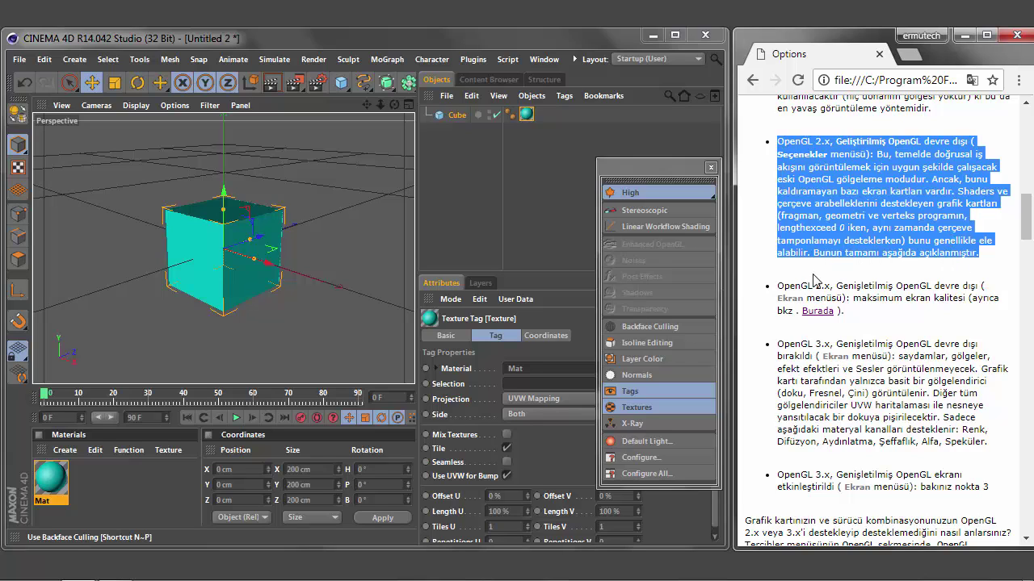
left_click_drag(780, 285, 999, 311)
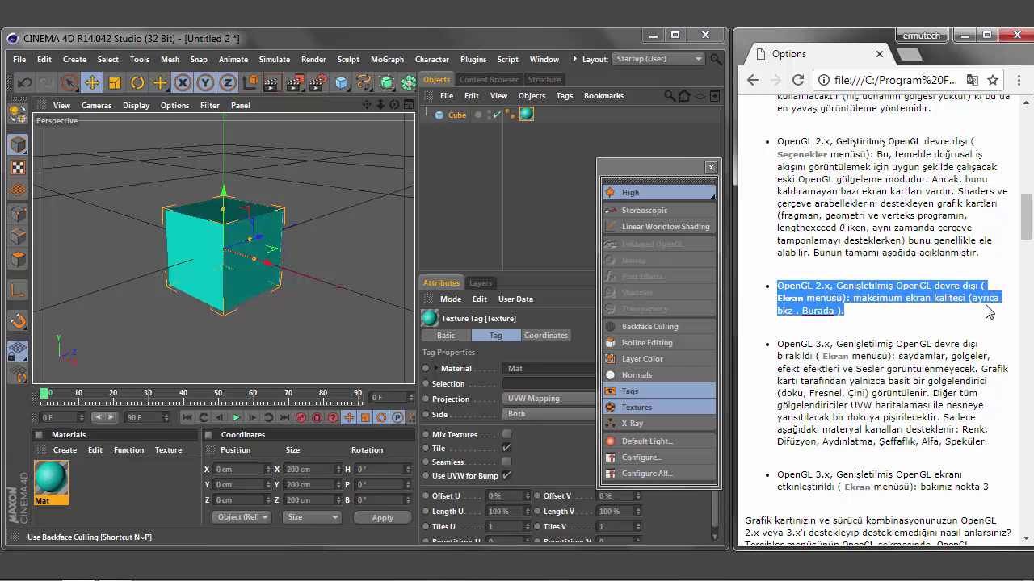
left_click(882, 319)
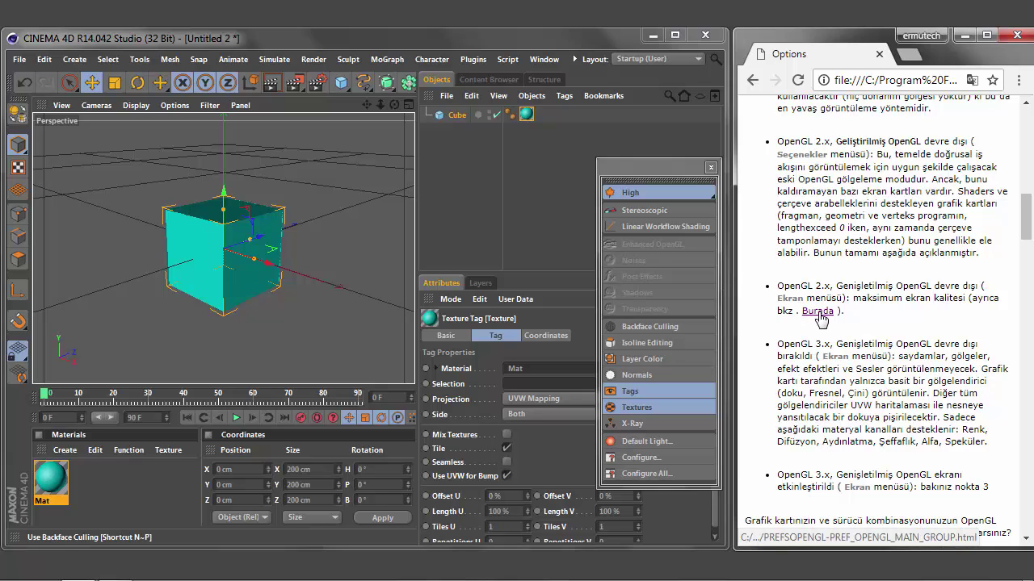
left_click(818, 314)
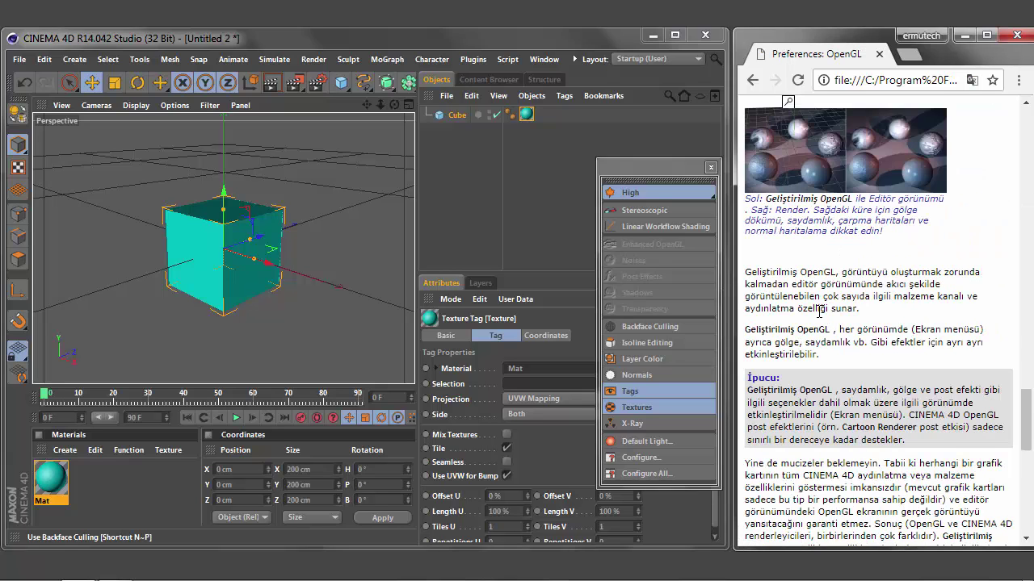
Step: Enlarge the OpenGL sphere comparison image and maximize the help browser
scroll(819, 313, "up", 1)
scroll(819, 313, "up", 1)
scroll(819, 313, "down", 1)
scroll(819, 313, "down", 1)
left_click(839, 183)
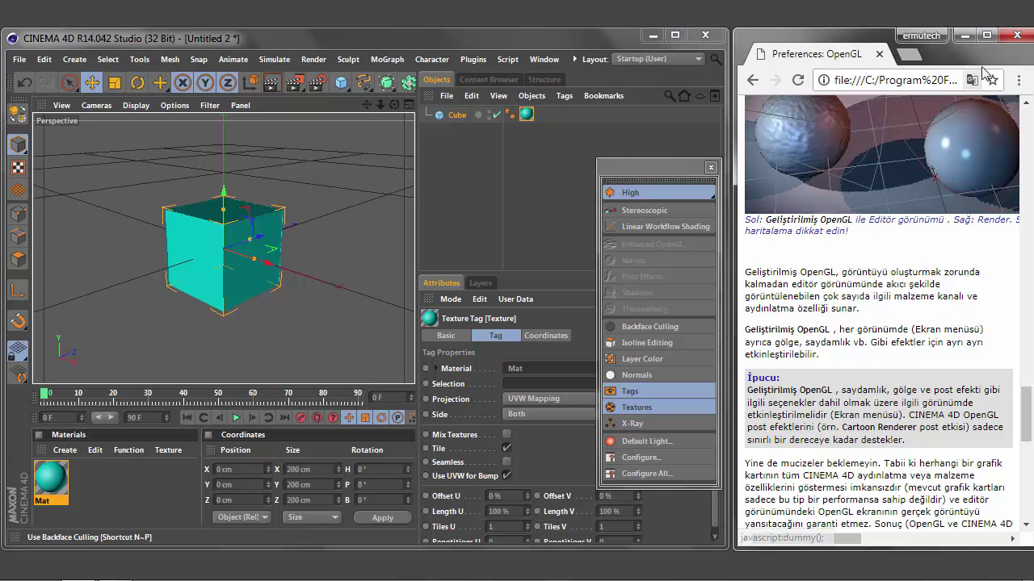
left_click(986, 36)
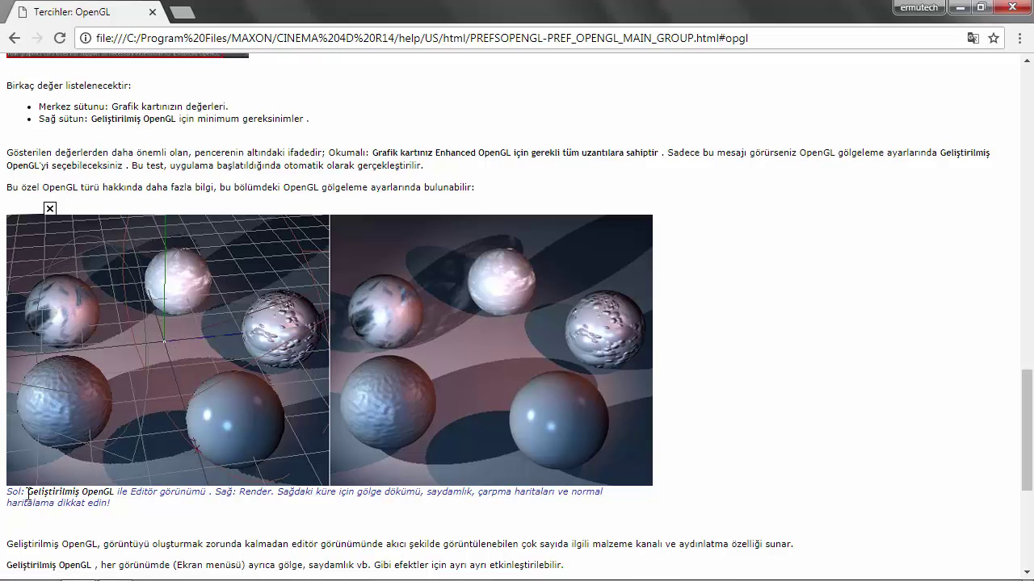
Step: Highlight the image caption about editor view versus render, then restore the browser window
left_click_drag(24, 492, 8, 494)
left_click_drag(27, 491, 201, 493)
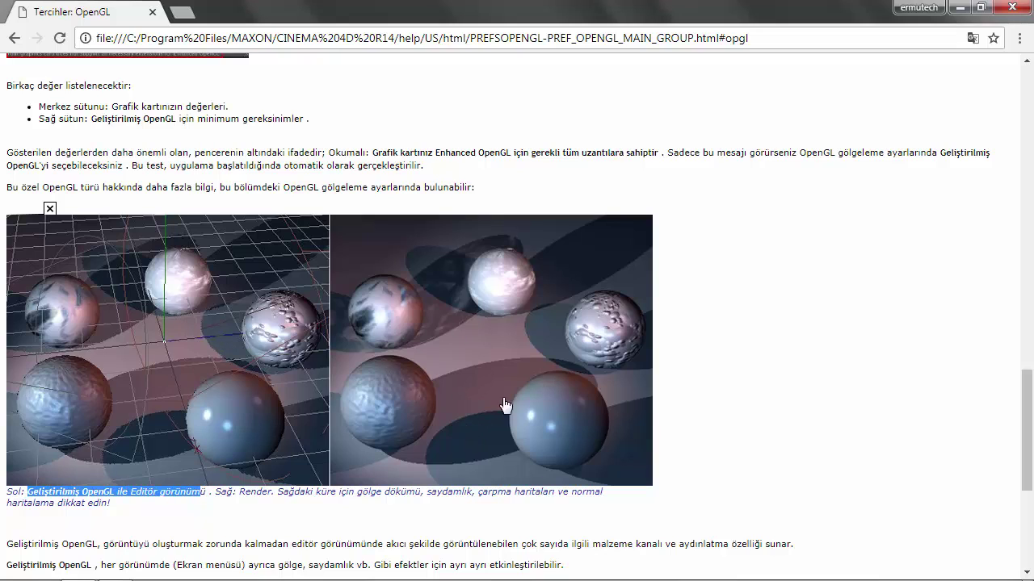
left_click_drag(216, 492, 444, 509)
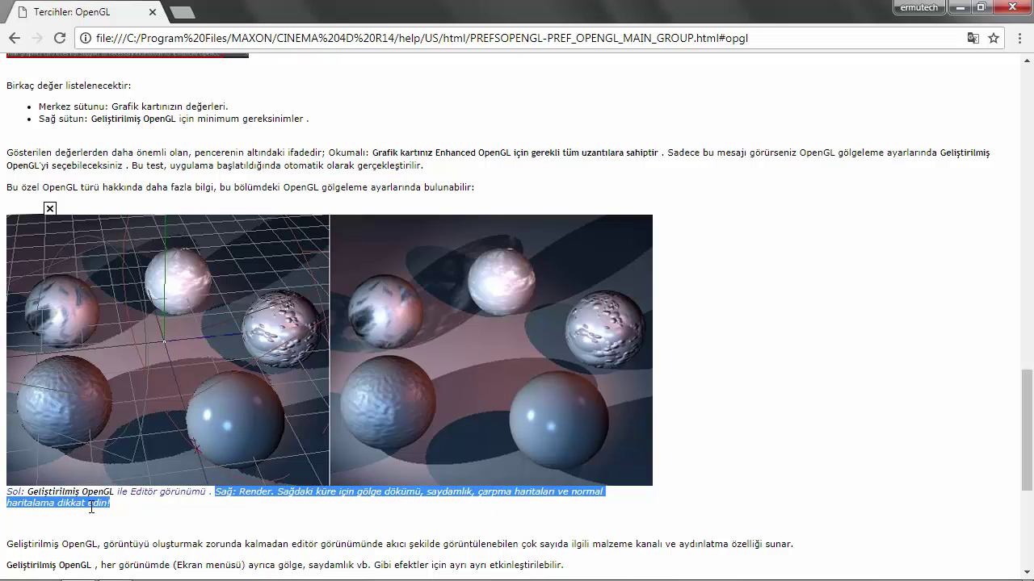
left_click(248, 508)
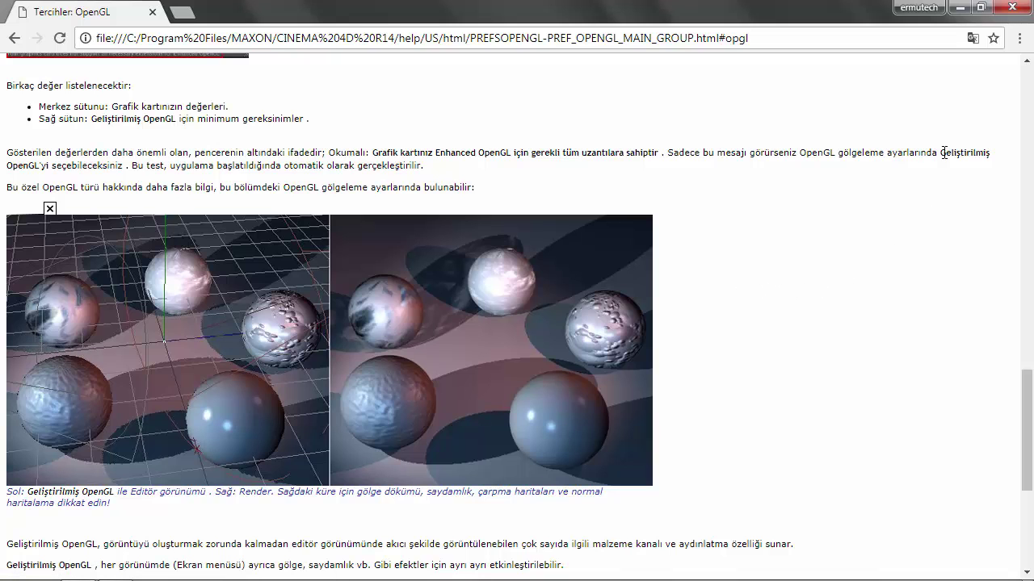
left_click(981, 7)
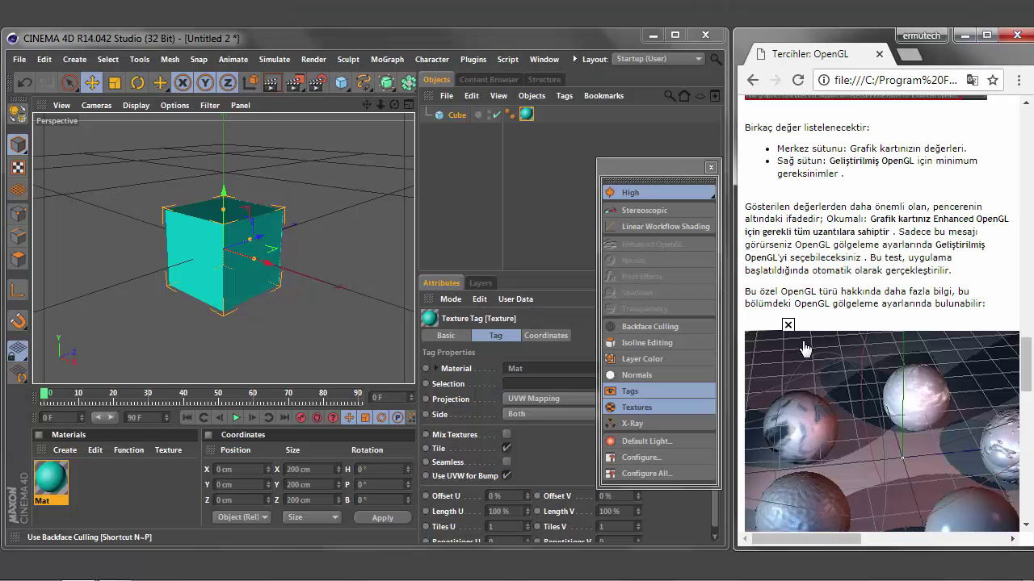
Step: Return to the Options help page and highlight the bullet on Enhanced OpenGL being enabled
left_click(752, 80)
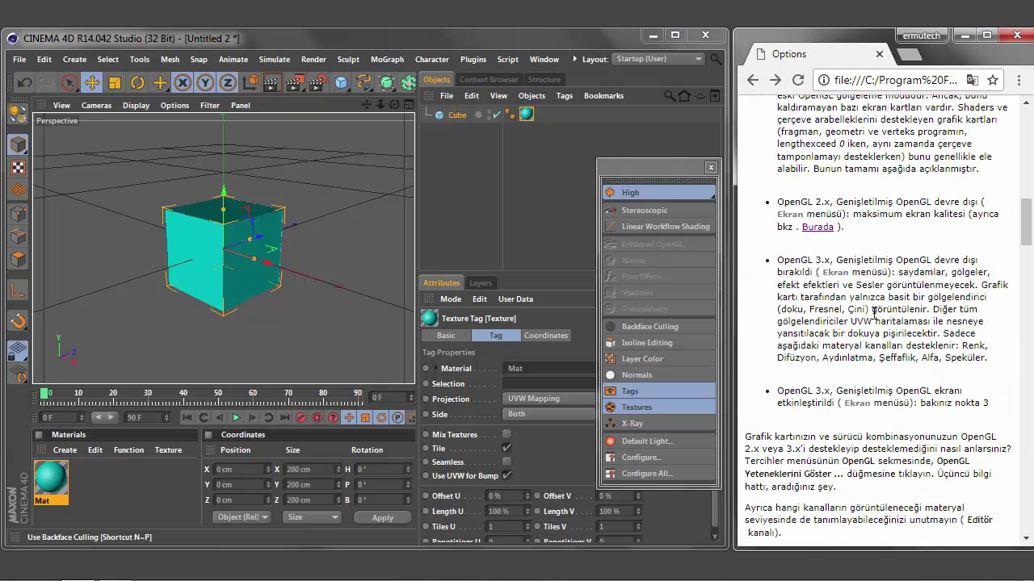
scroll(867, 323, "down", 1)
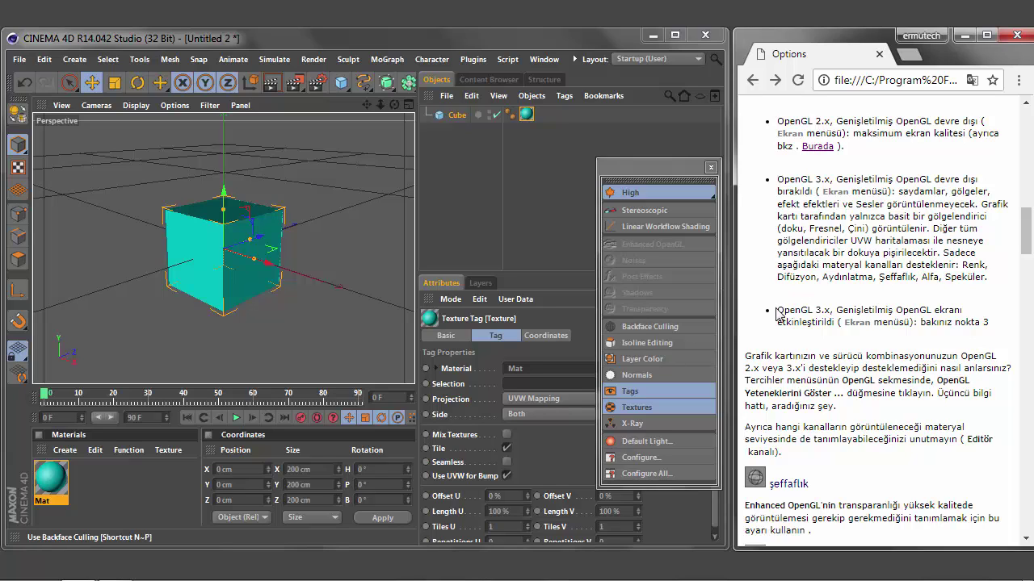
left_click_drag(777, 310, 980, 328)
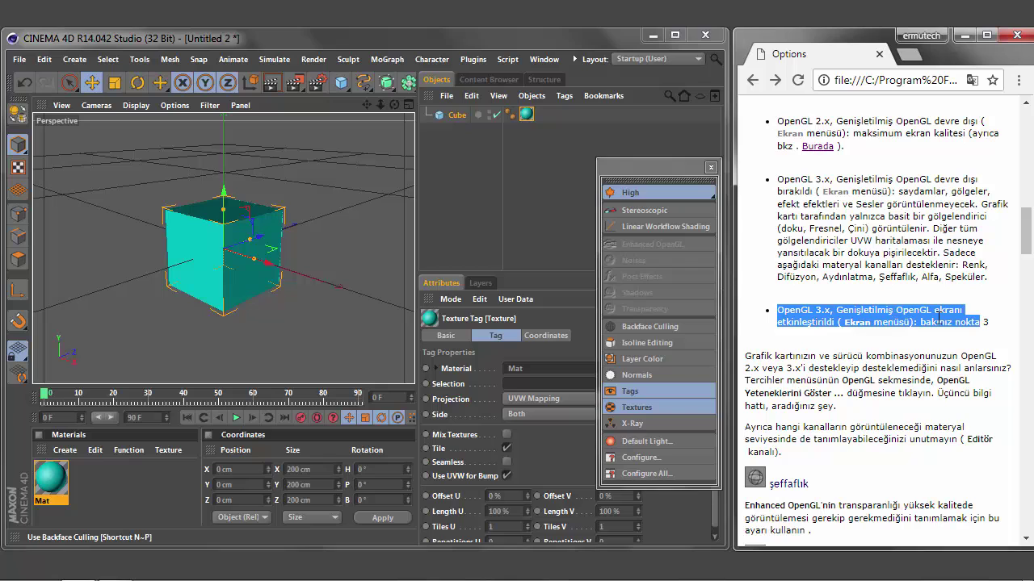
scroll(813, 355, "down", 2)
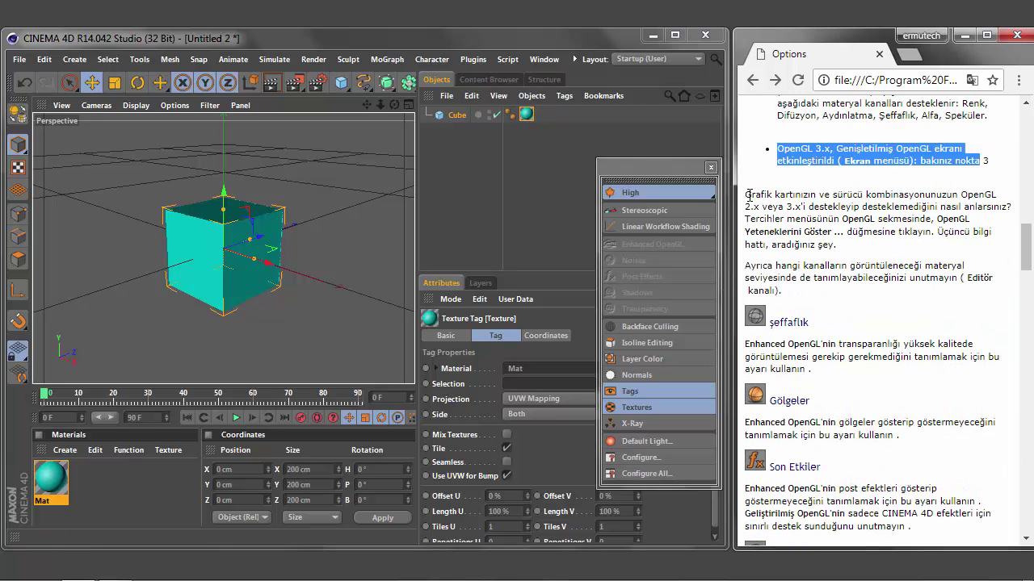
Step: Highlight the paragraph on checking whether the card supports OpenGL 2.x or 3.x
left_click_drag(746, 195, 998, 220)
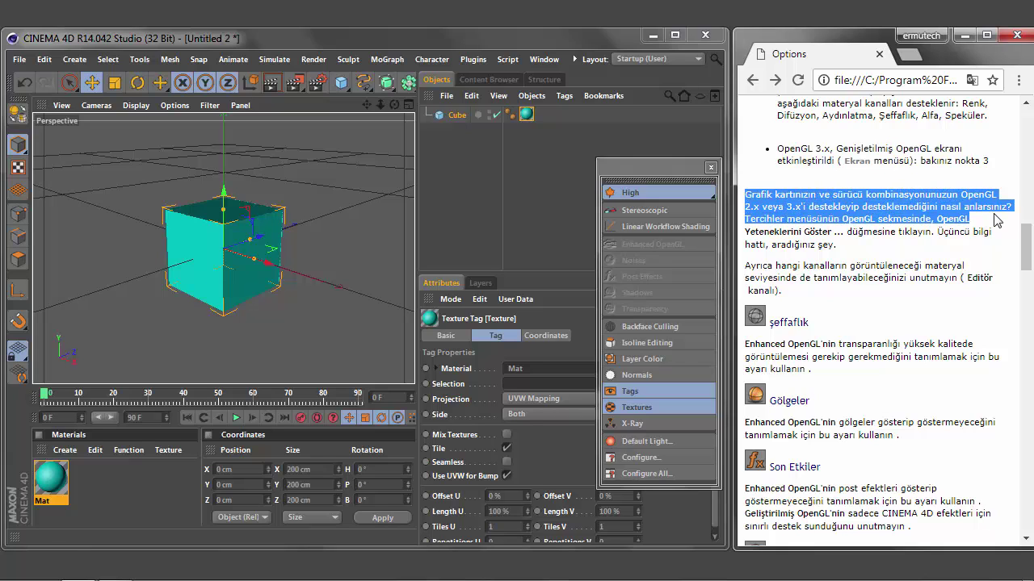
left_click_drag(999, 220, 995, 246)
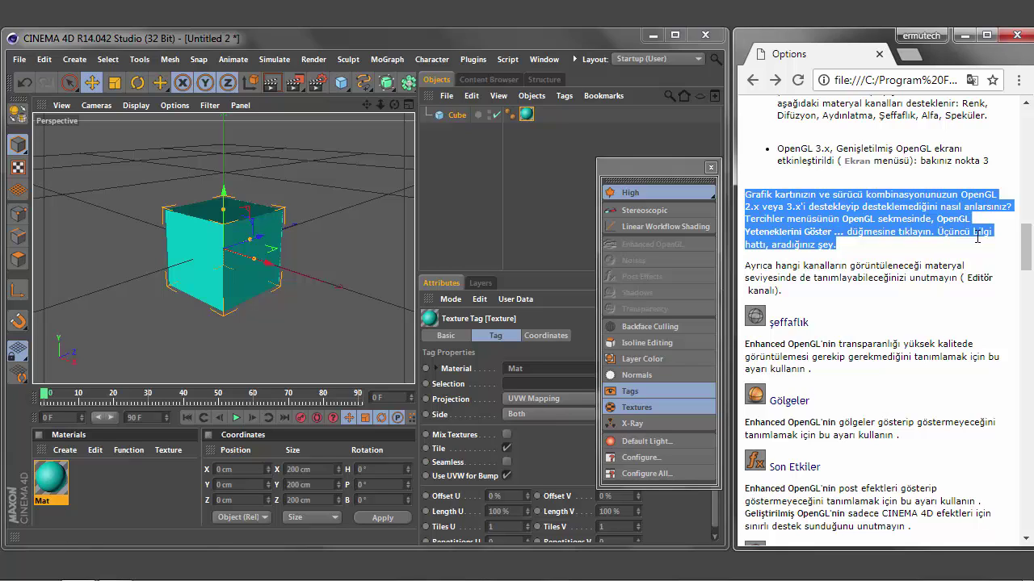
left_click(881, 257)
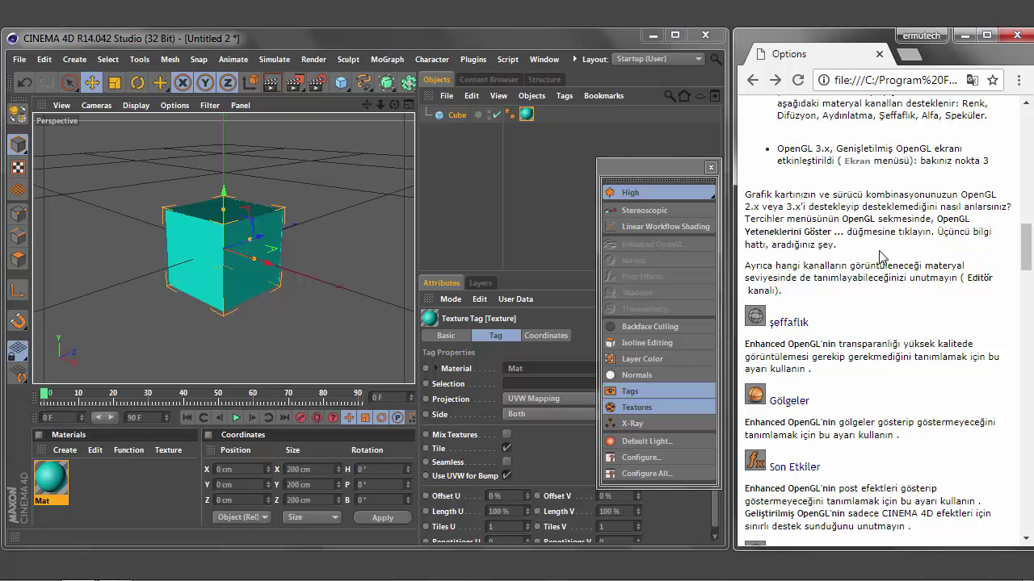
left_click_drag(745, 196, 1011, 208)
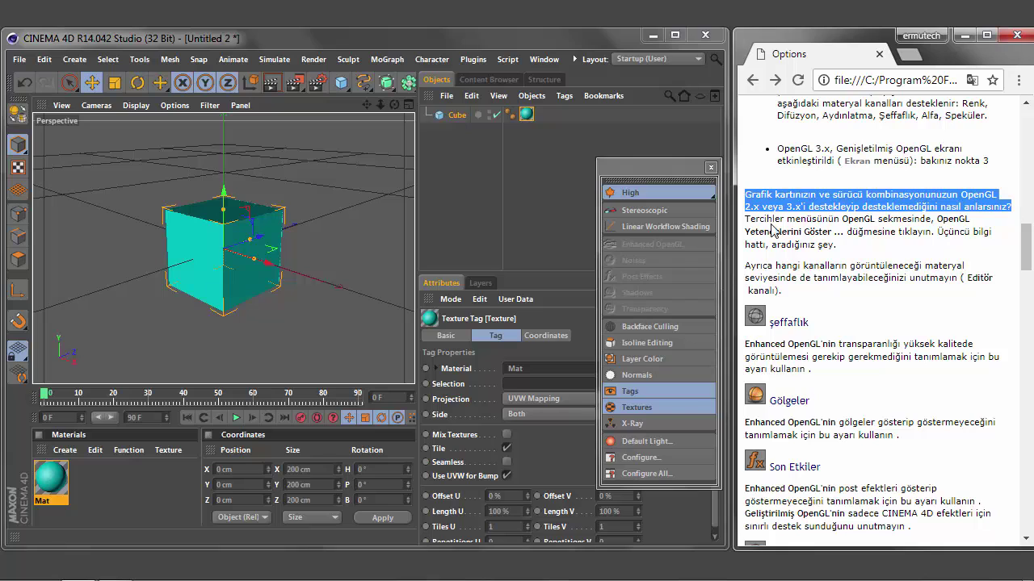
left_click(52, 63)
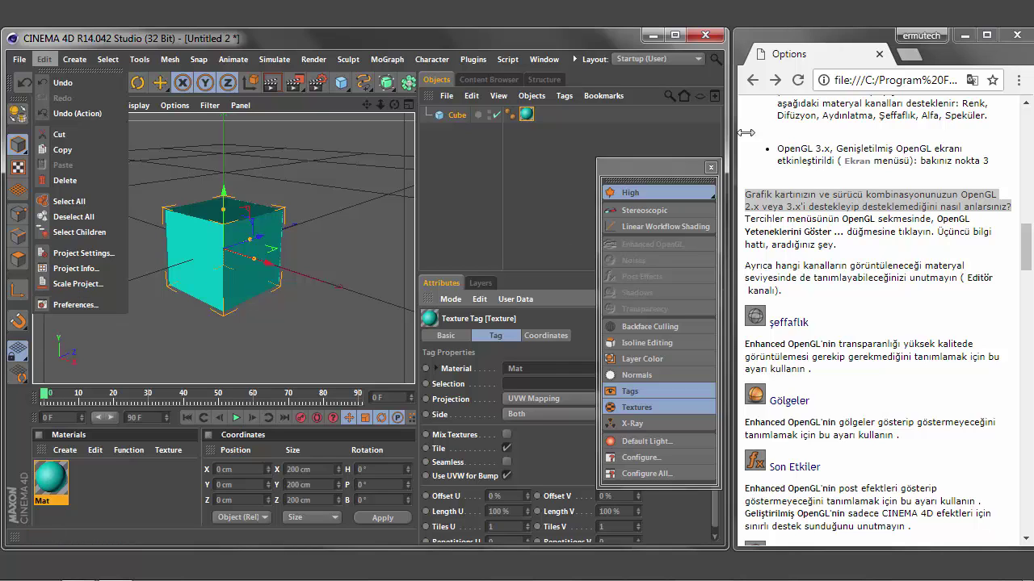
Step: Translate the help page to English and open Cinema 4D's Preferences, moving the window higher
left_click(971, 80)
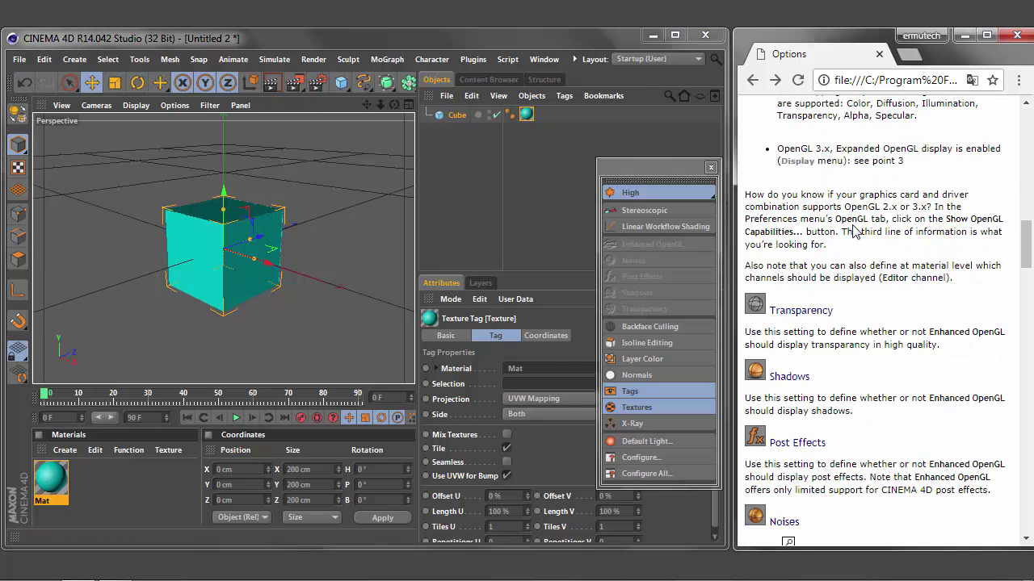
left_click(44, 59)
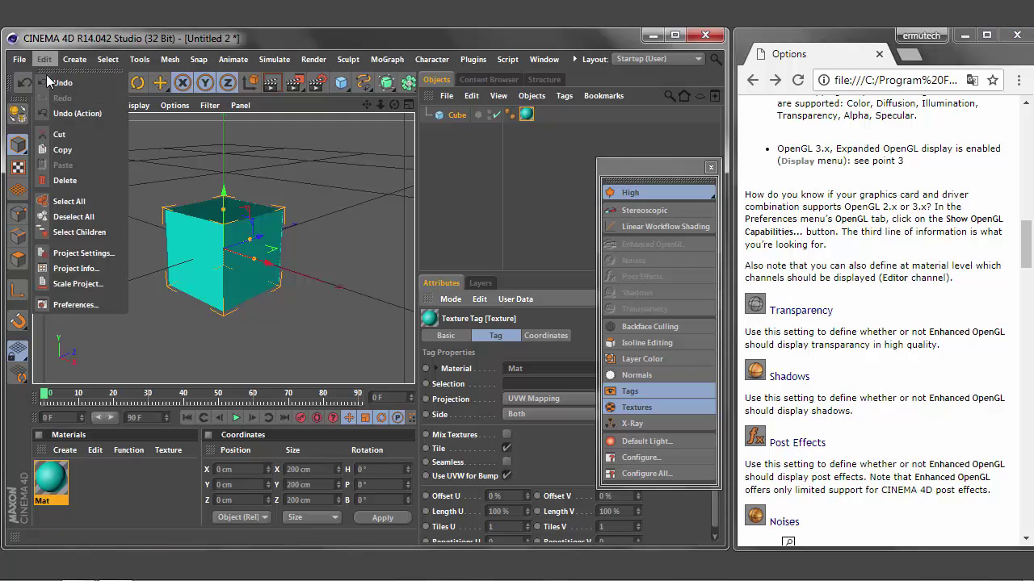
left_click(90, 306)
left_click_drag(434, 265, 361, 143)
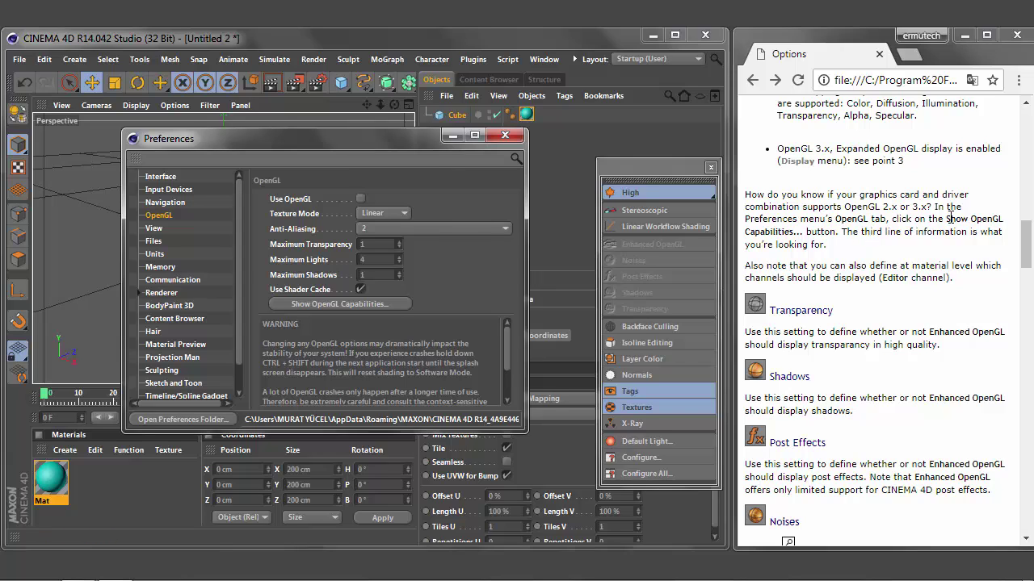
Step: Highlight 'Show OpenGL Capabilities' in the help, then bring up the OpenGL capabilities report
left_click_drag(962, 218, 1030, 219)
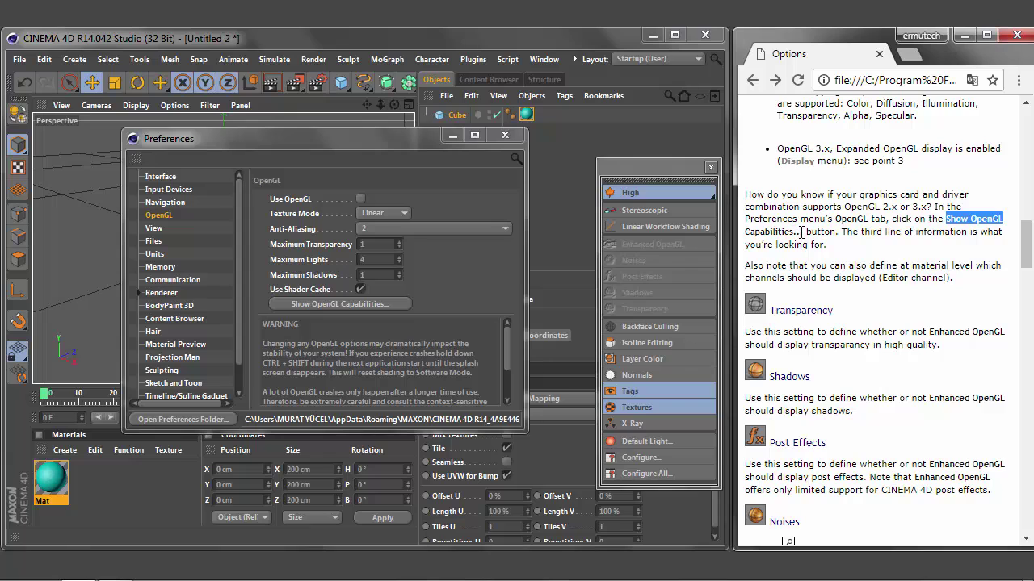
left_click_drag(744, 231, 797, 232)
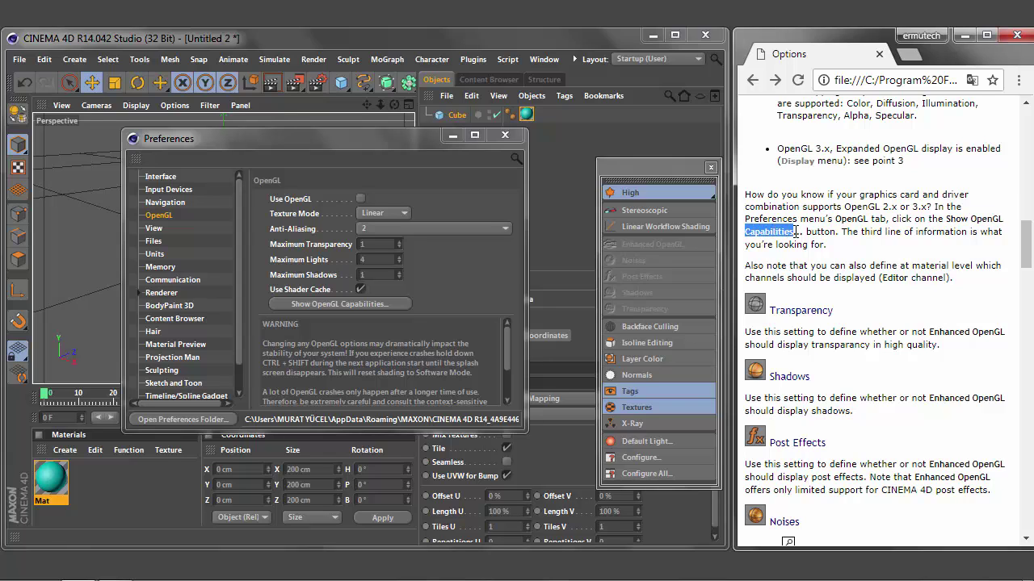
left_click(365, 305)
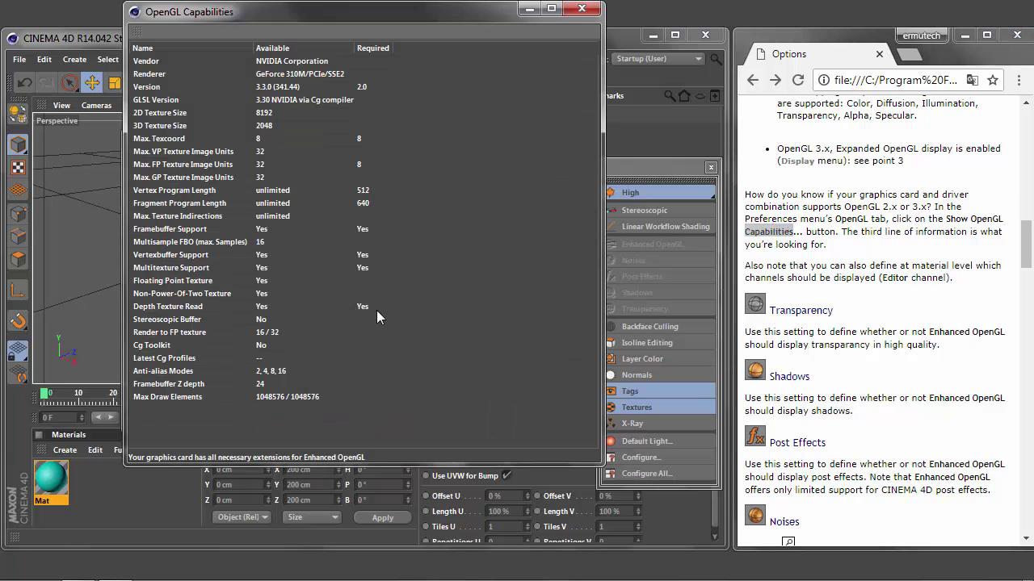
Step: Compare the report's OpenGL version 3.3.0 with the help's OpenGL 2.x/3.x note, then close it
left_click_drag(430, 22, 447, 87)
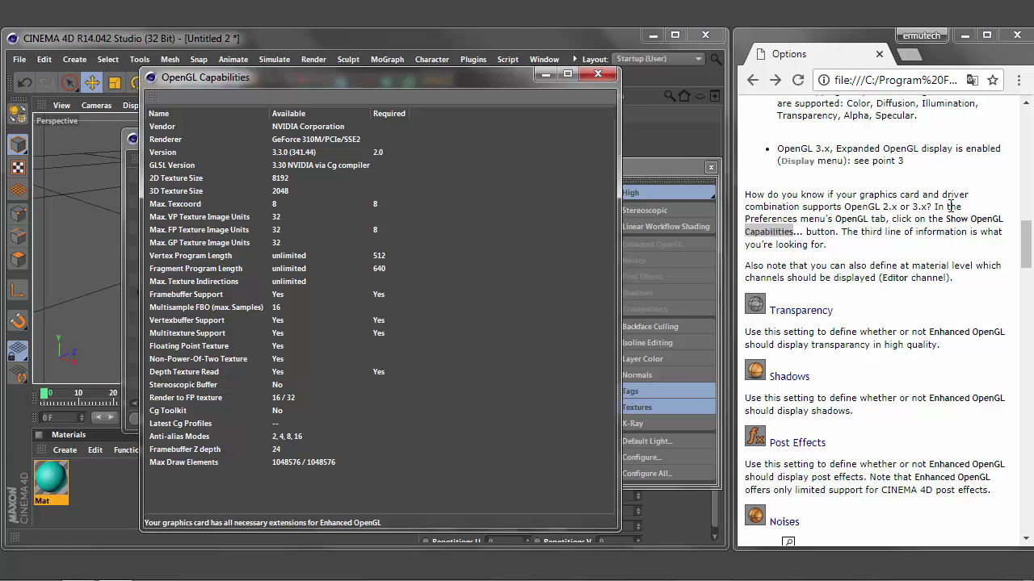
left_click_drag(844, 206, 933, 207)
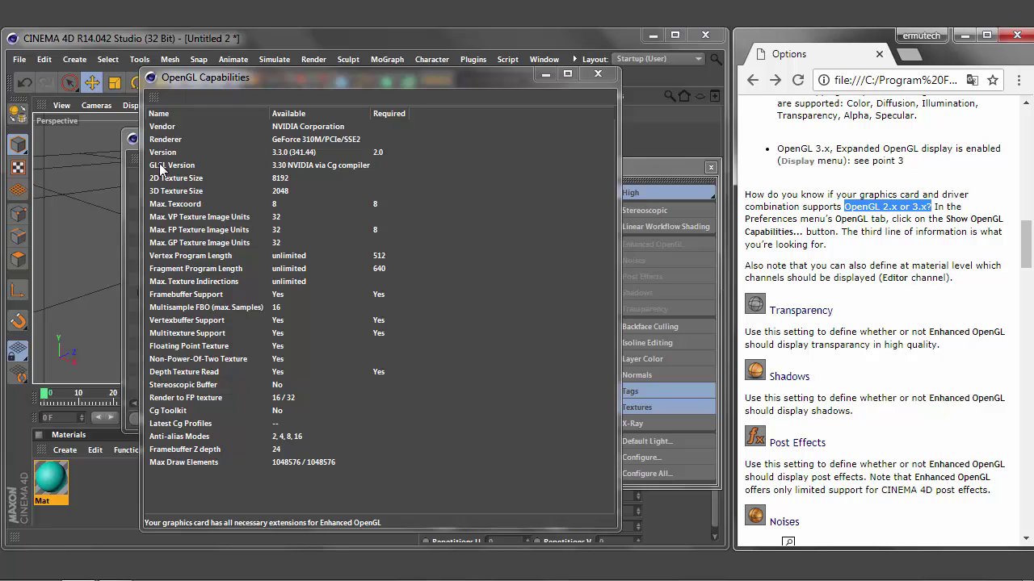
left_click(181, 161)
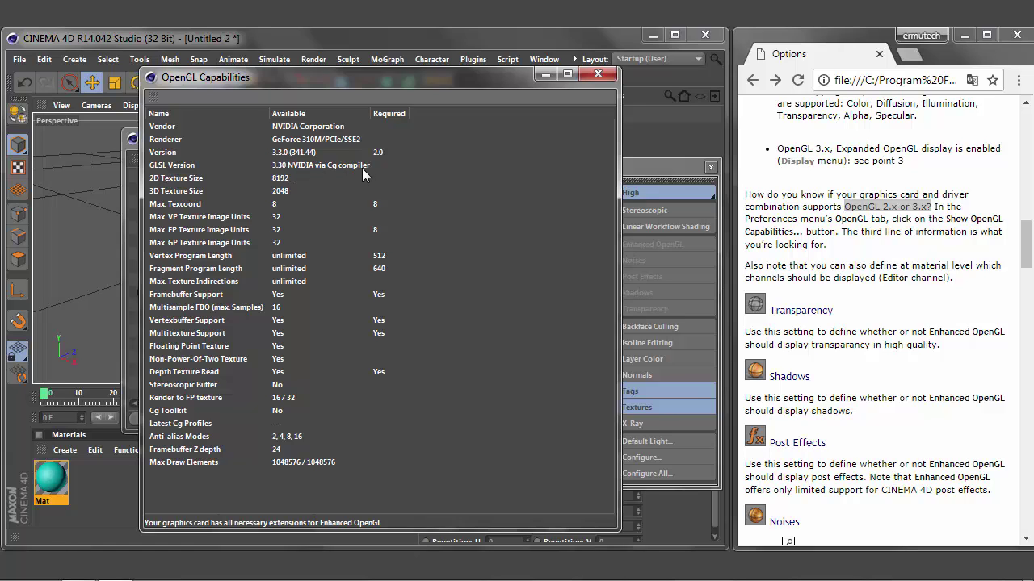
left_click(597, 77)
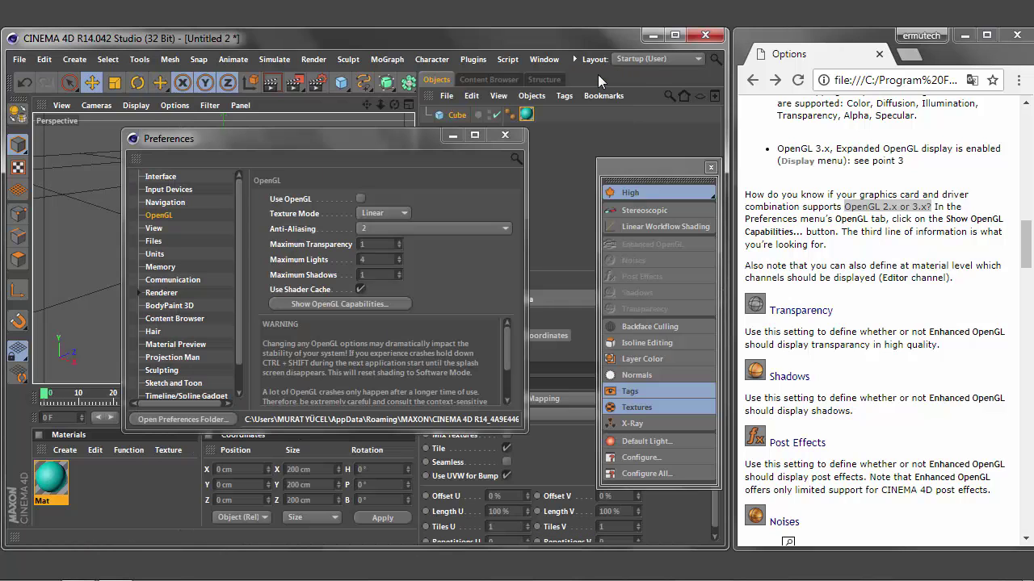
Step: Close the Preferences window and translate the help page back to Turkish
left_click(505, 136)
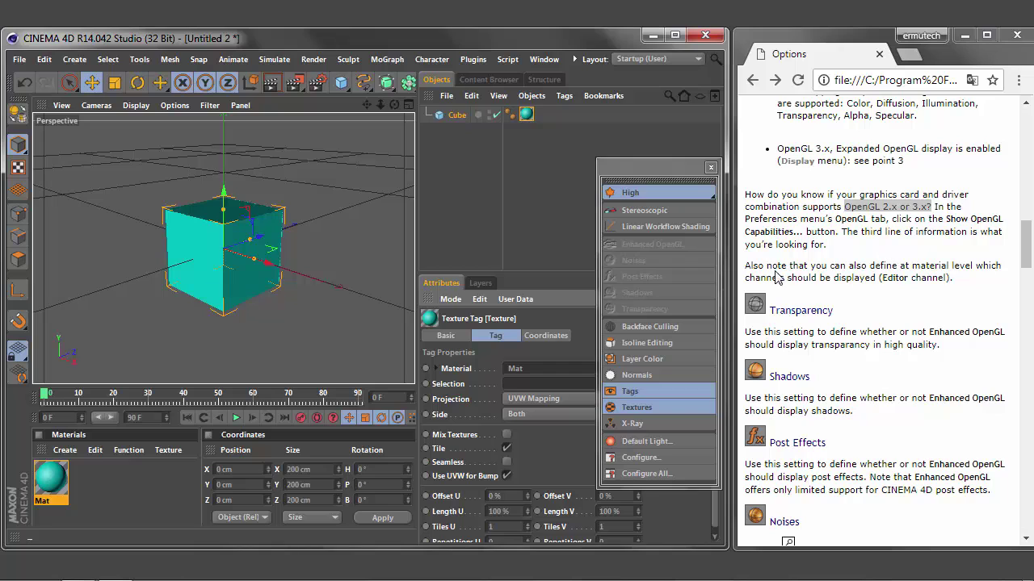
left_click(971, 83)
left_click(884, 172)
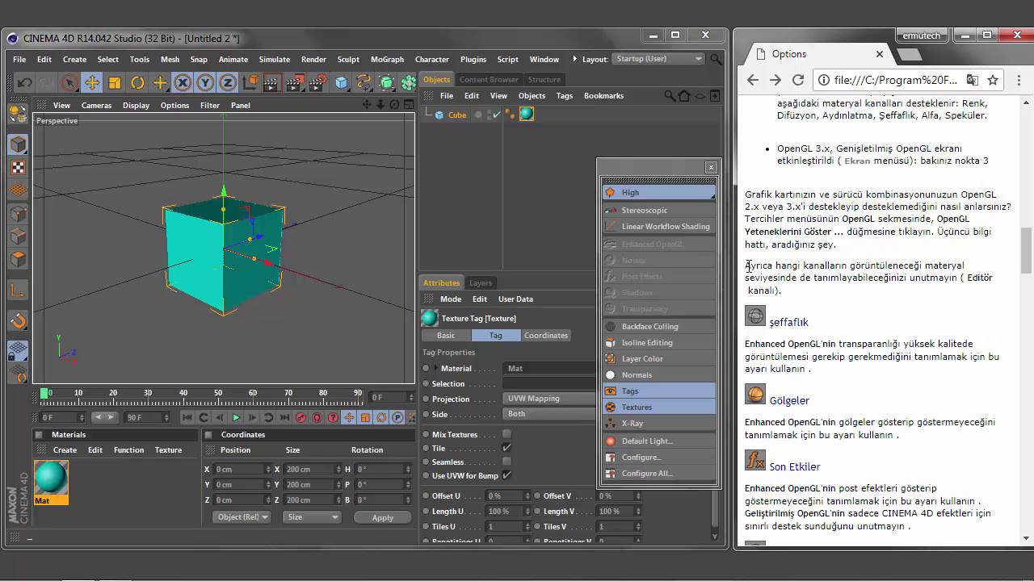
Step: Highlight the paragraph on material display channels, then scroll down to the gürültüler section
left_click_drag(746, 266, 869, 296)
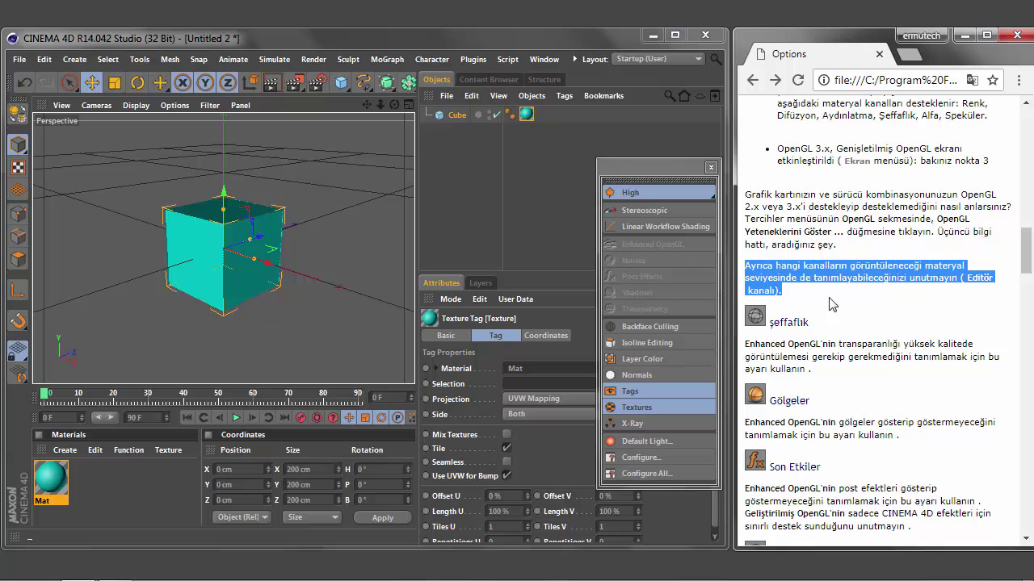
left_click(871, 313)
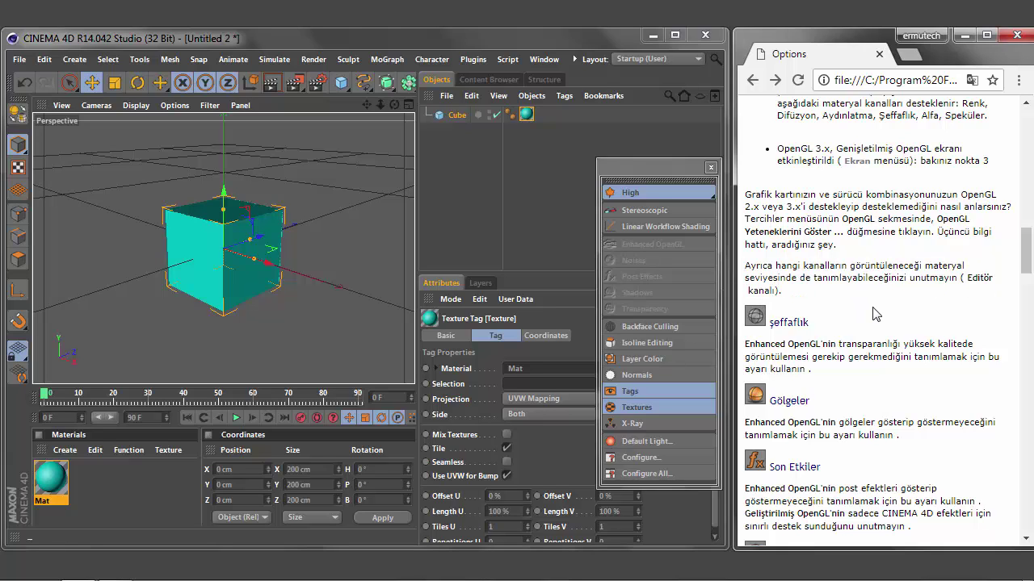
scroll(873, 313, "down", 1)
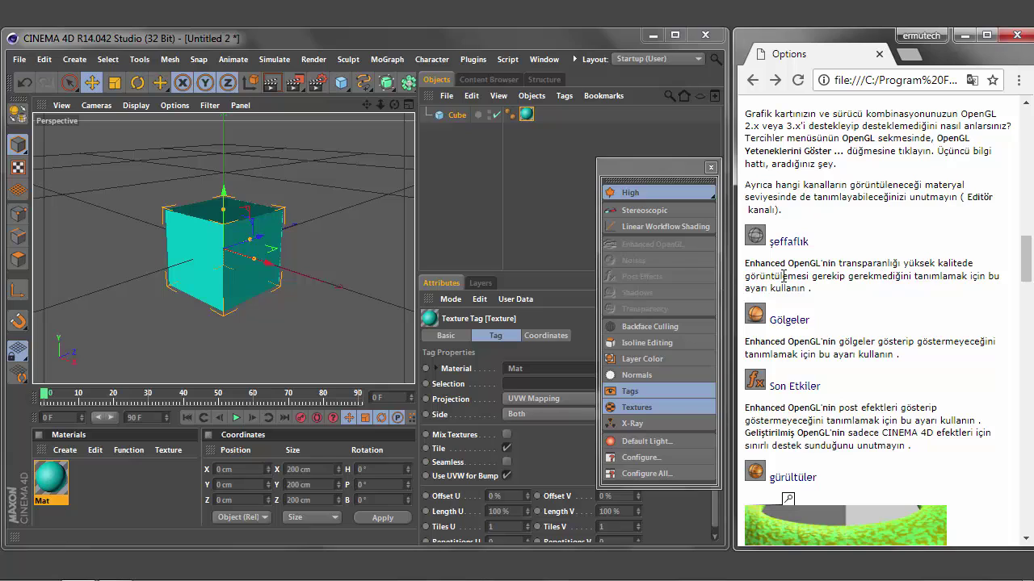
Step: Enable Backface Culling, zoom in on the cyan cube, then disable culling again
left_click(670, 331)
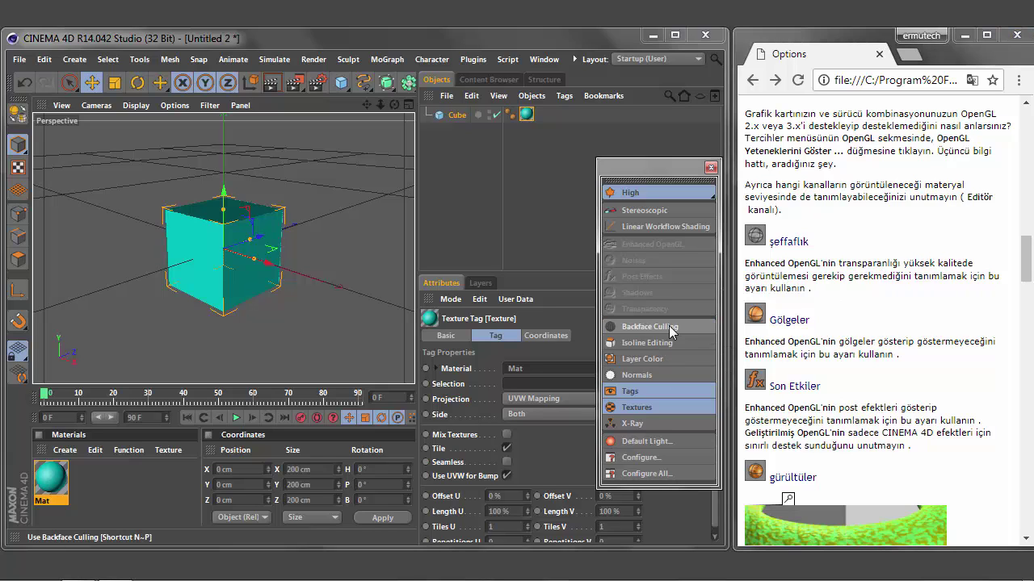
left_click(670, 328)
scroll(277, 242, "up", 2)
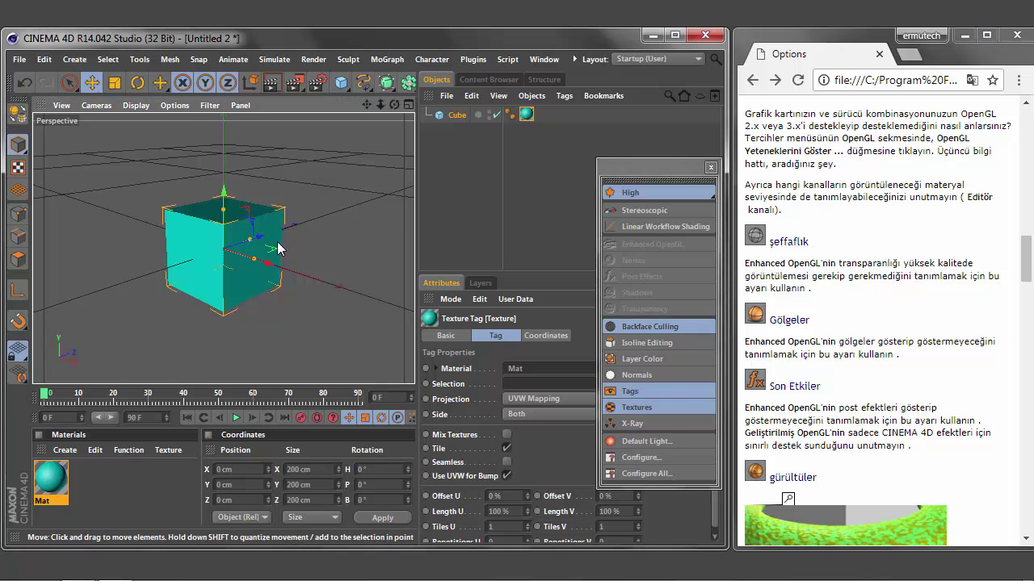
scroll(277, 241, "up", 3)
left_click(651, 327)
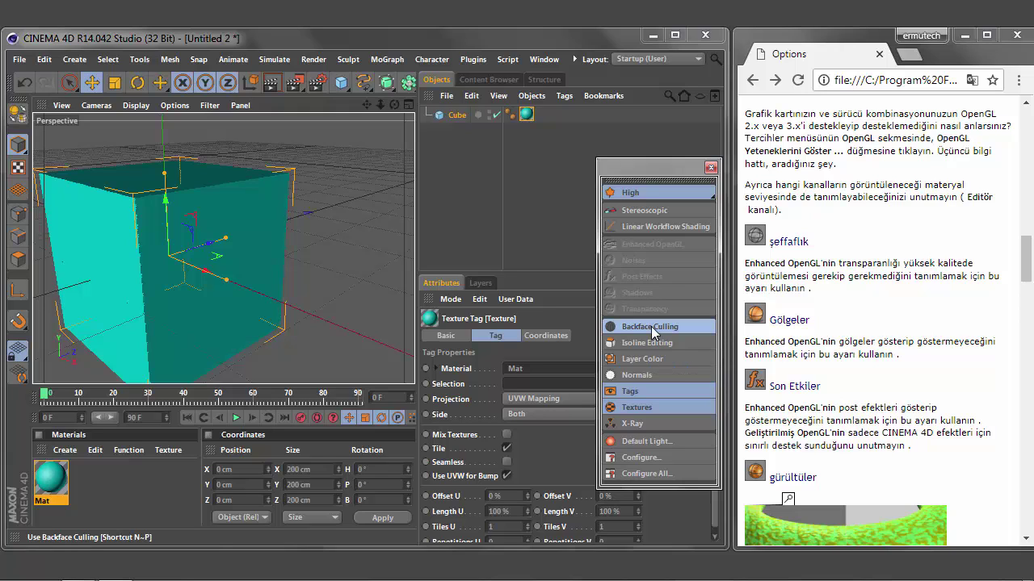
left_click(651, 327)
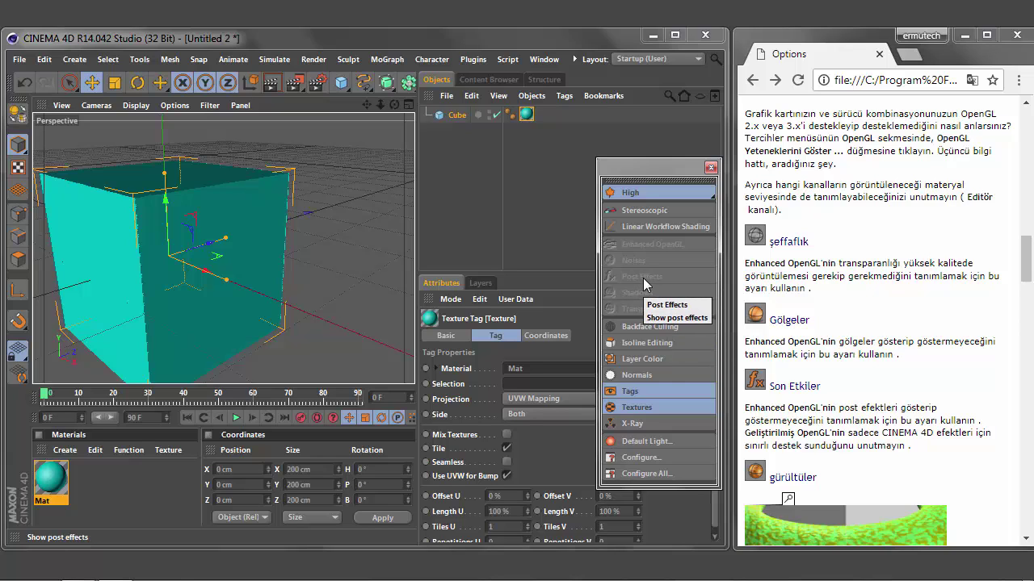
Step: Tick Use OpenGL in Preferences, close it, and turn on Enhanced OpenGL in the display palette
left_click(45, 61)
left_click(93, 303)
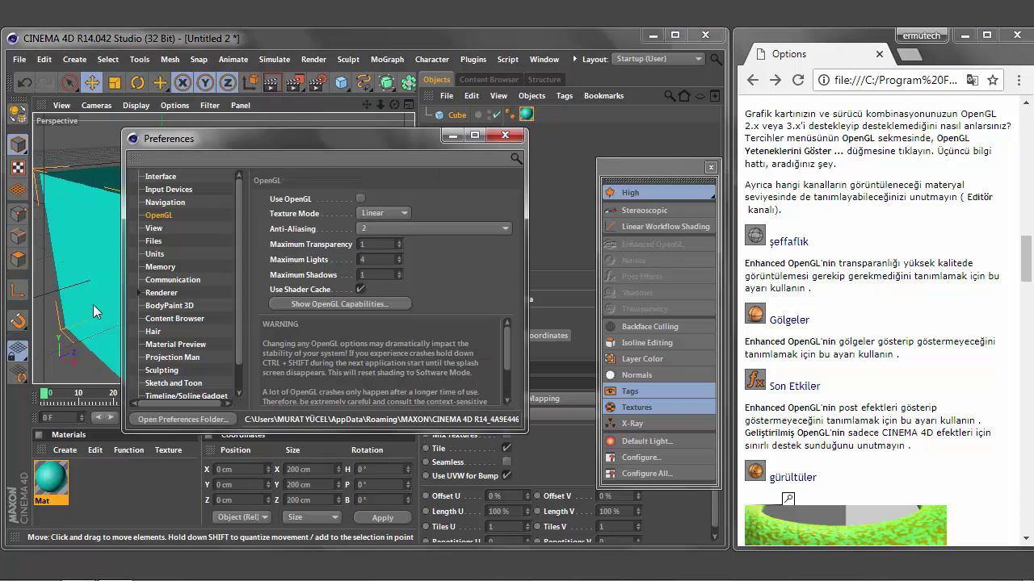
left_click(361, 199)
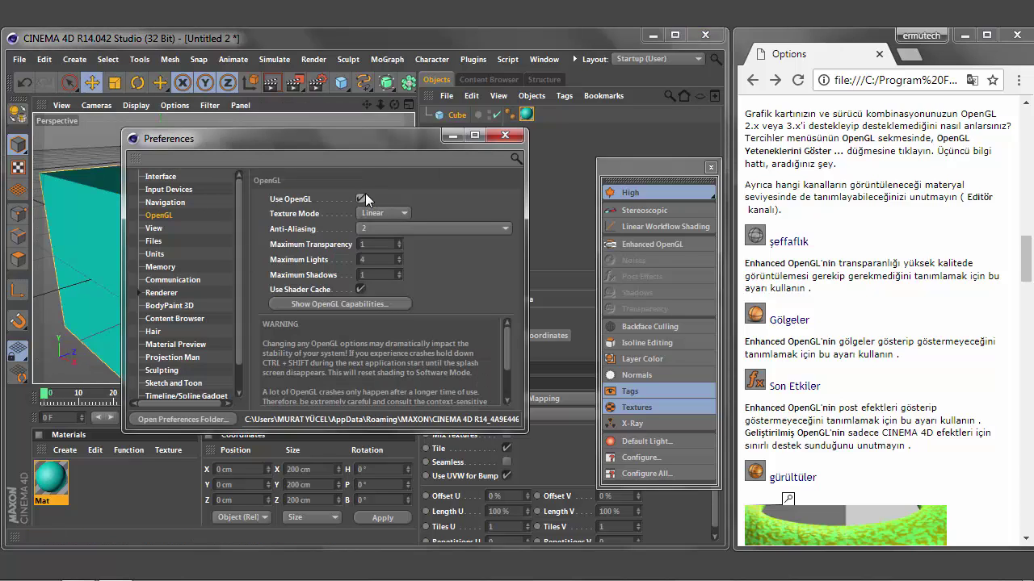
left_click(504, 135)
left_click(648, 245)
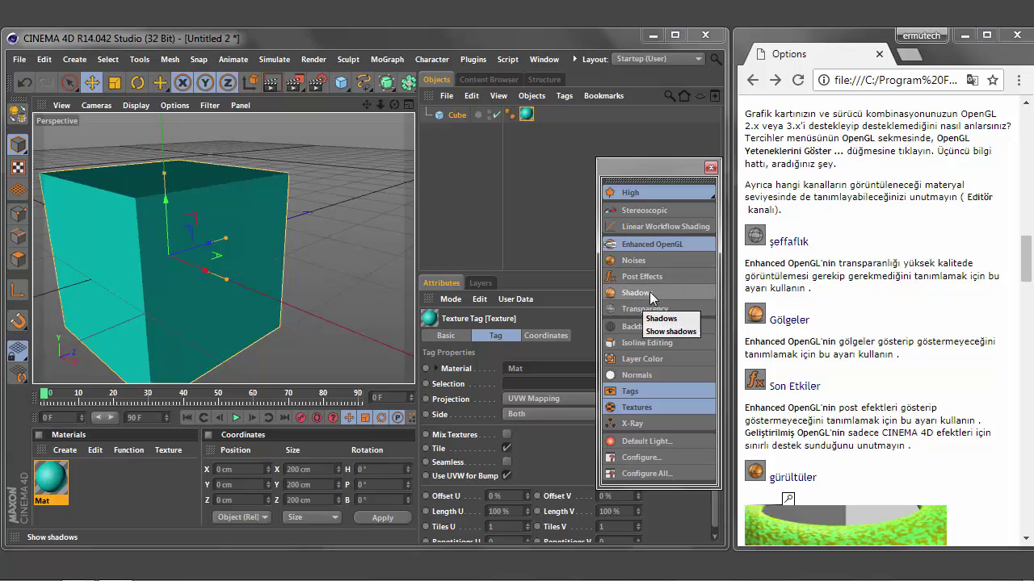
left_click(652, 294)
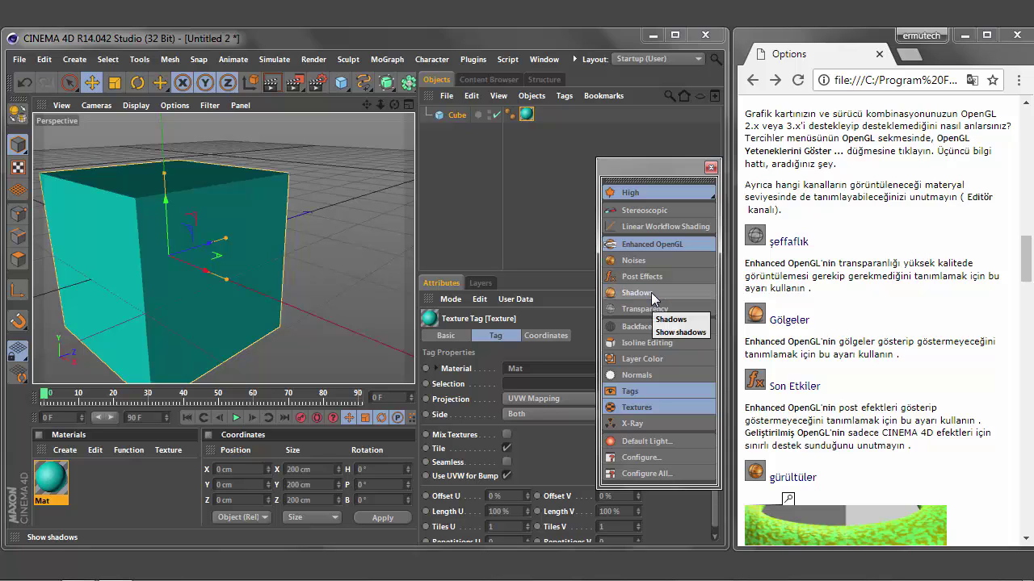
left_click(651, 292)
left_click(631, 294)
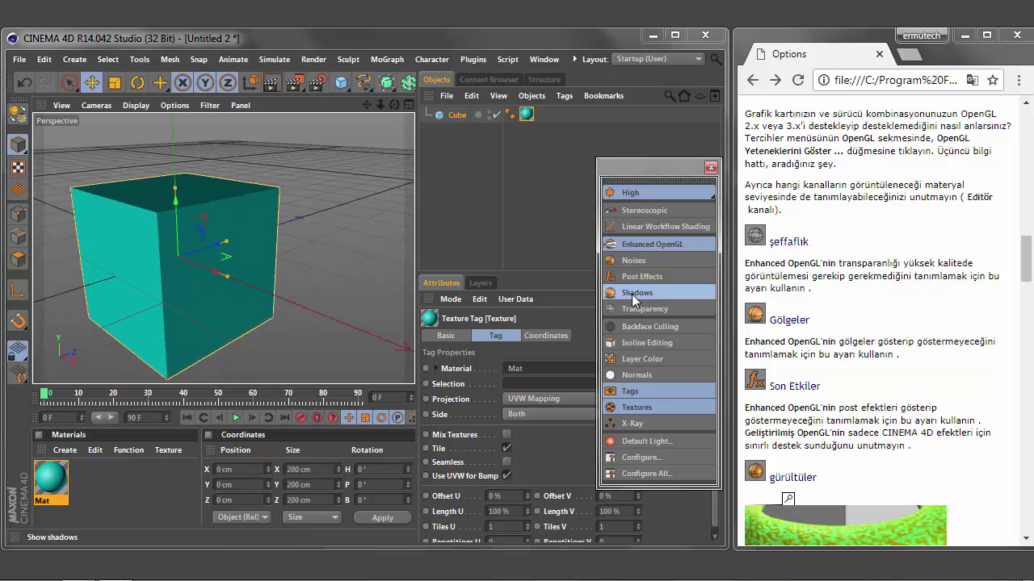
left_click(632, 296)
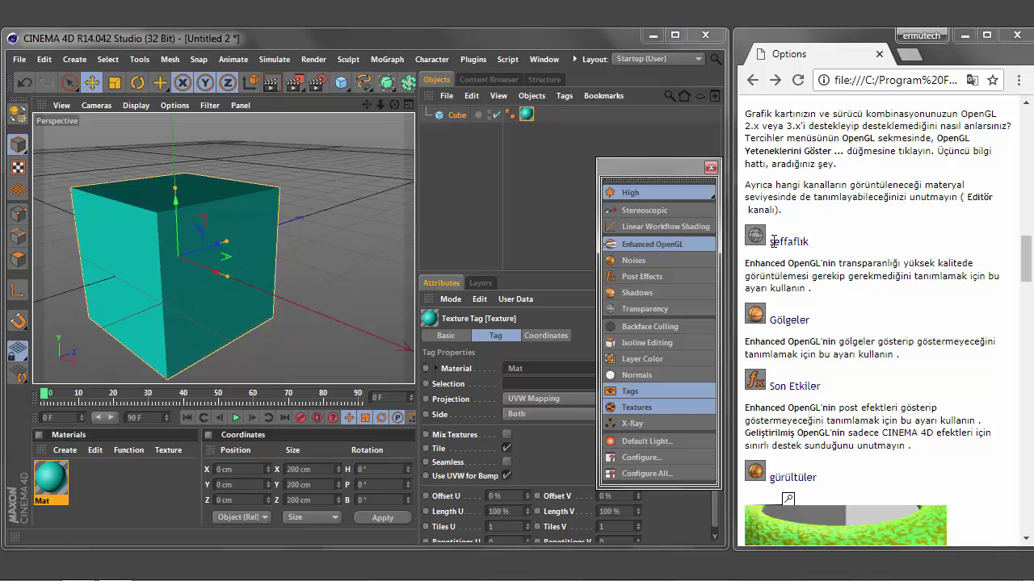
Step: Select the help's transparency paragraph and toggle viewport Transparency on, then back off
left_click_drag(748, 262, 988, 289)
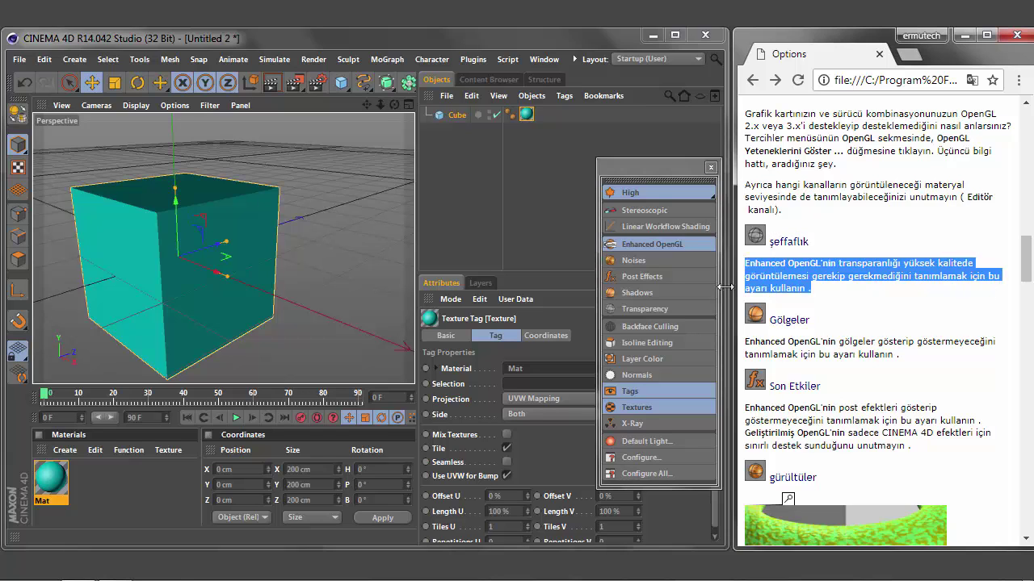
left_click(658, 309)
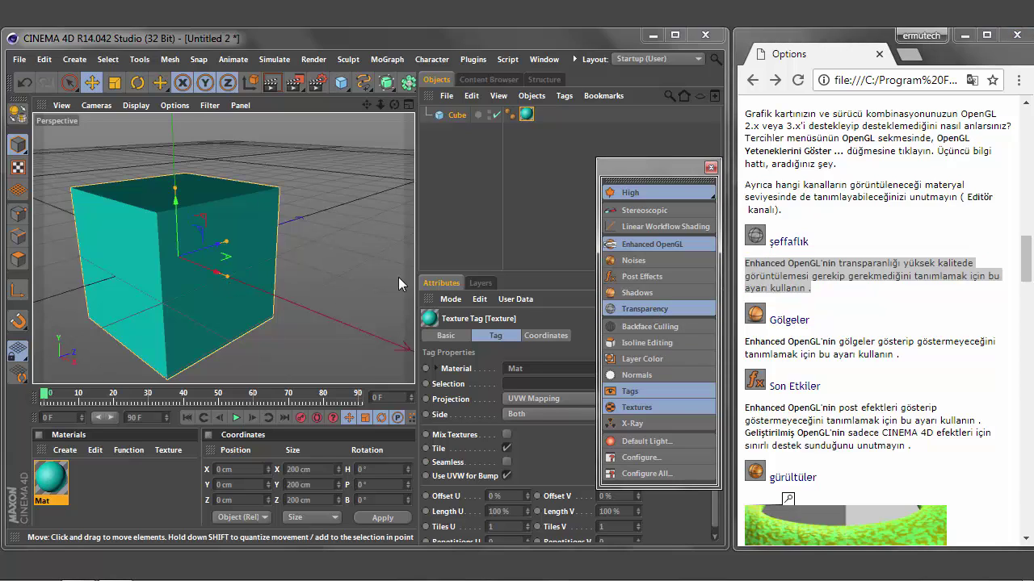
left_click(653, 310)
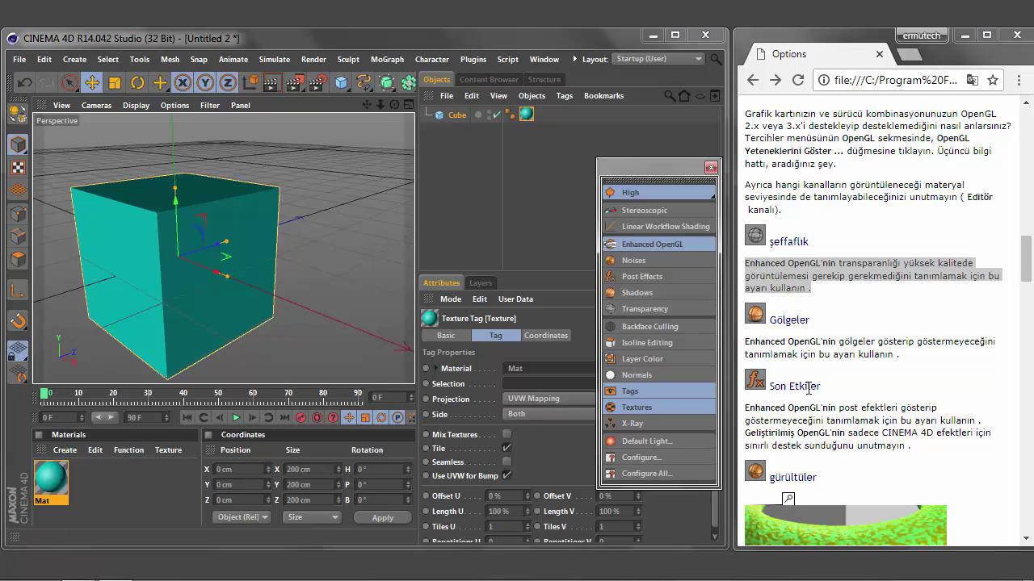
left_click(856, 388)
scroll(858, 388, "down", 1)
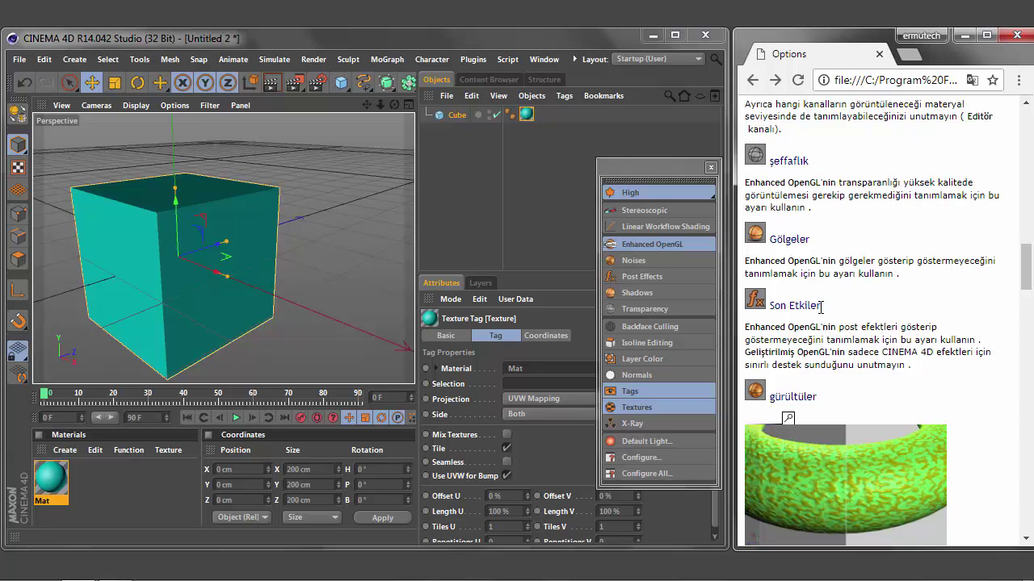
Step: Show the help in English, enable Noises display, and enlarge the Noises example image
mouse_move(820, 307)
left_mouse_down()
mouse_move(769, 312)
mouse_move(923, 368)
left_mouse_up()
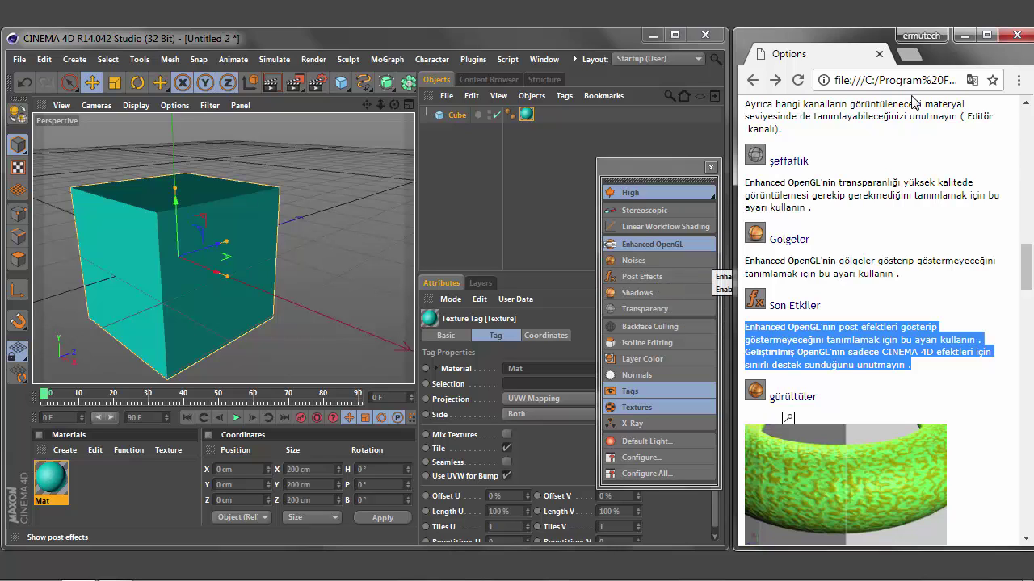
left_click(971, 80)
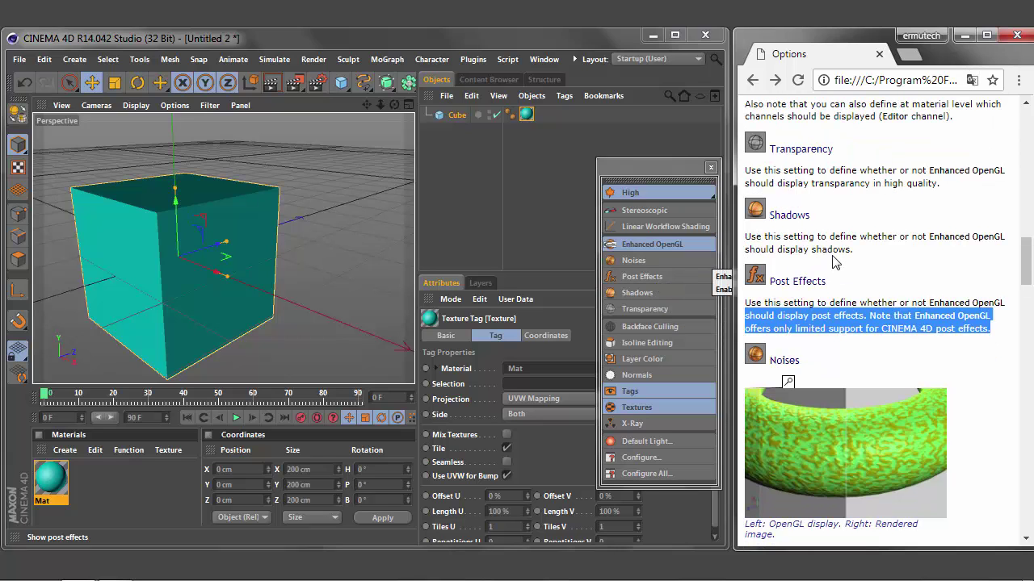
scroll(834, 260, "down", 1)
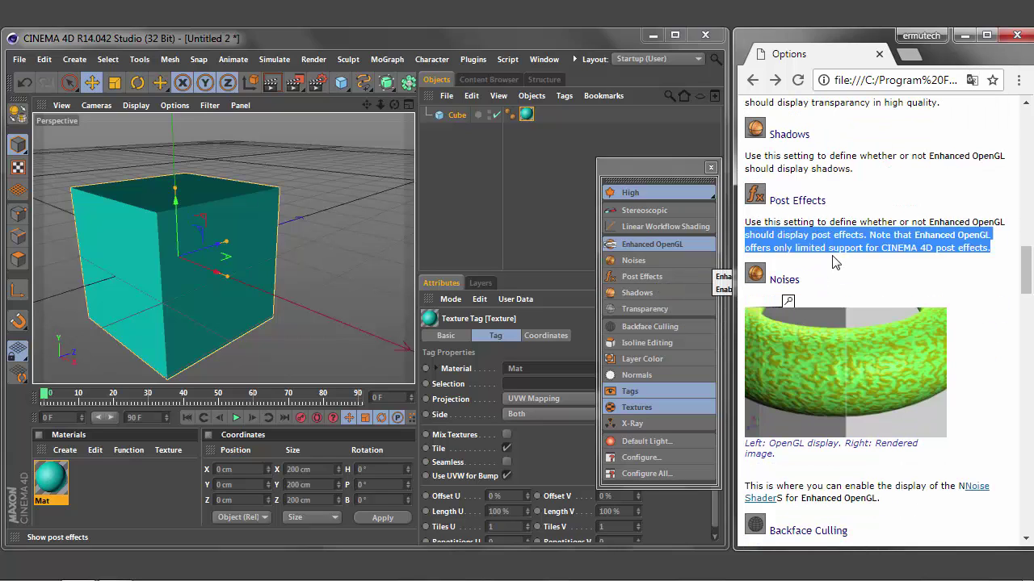
left_click(653, 261)
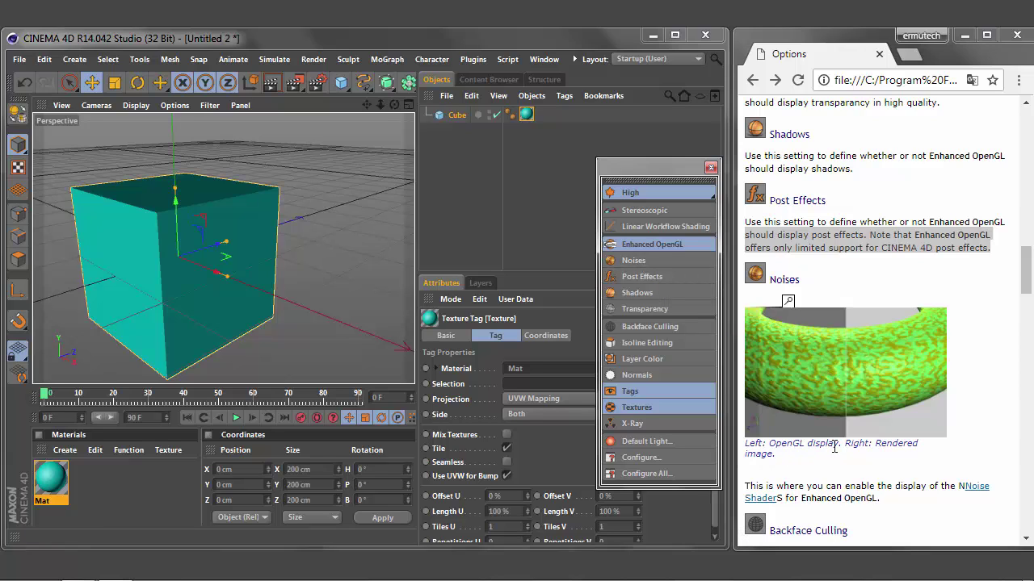
left_click(837, 399)
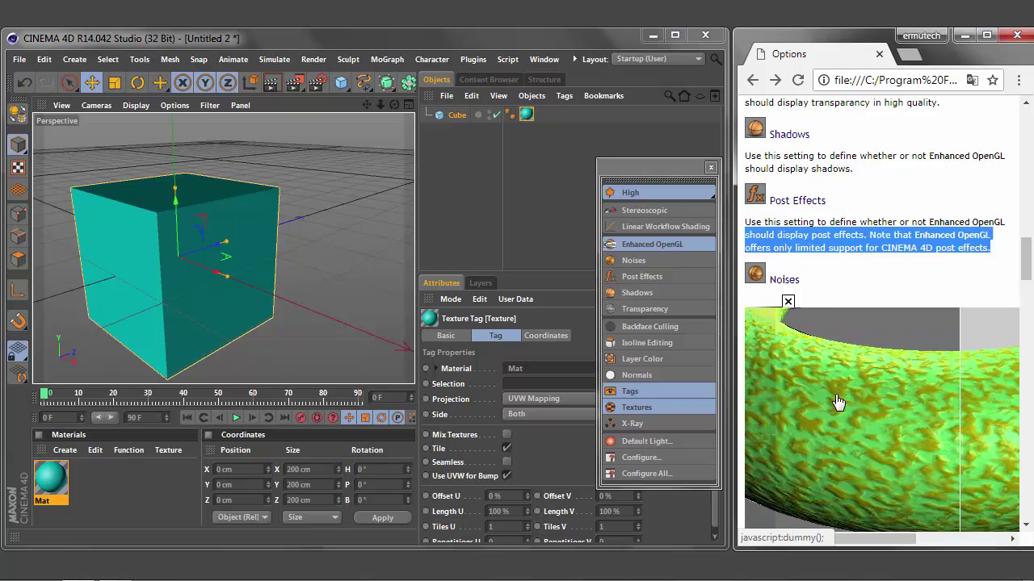
Step: Maximize Chrome, translate the help to Turkish, select the OpenGL/Rendered image captions, then restore the window
left_click(986, 36)
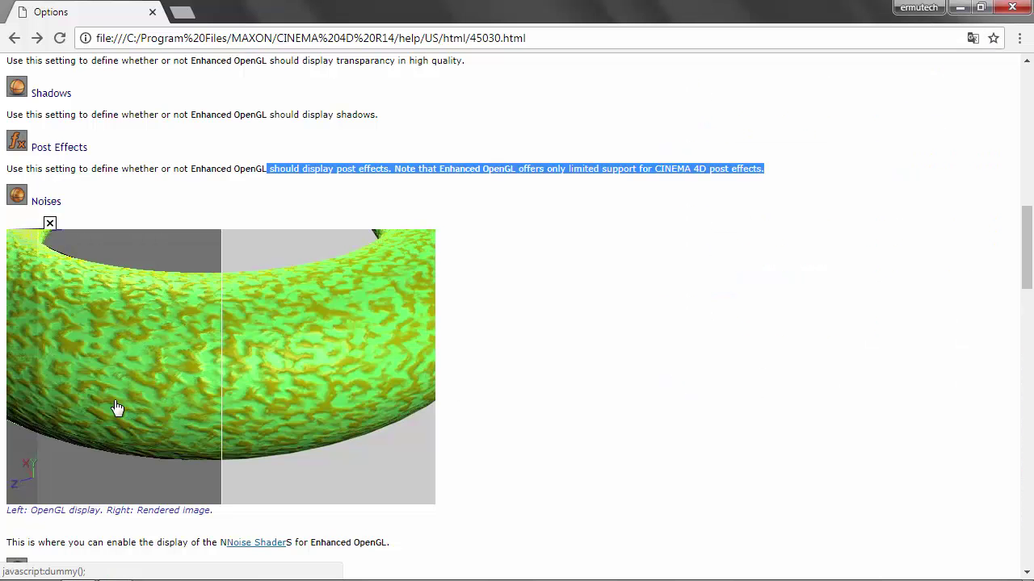
left_click_drag(31, 510, 101, 510)
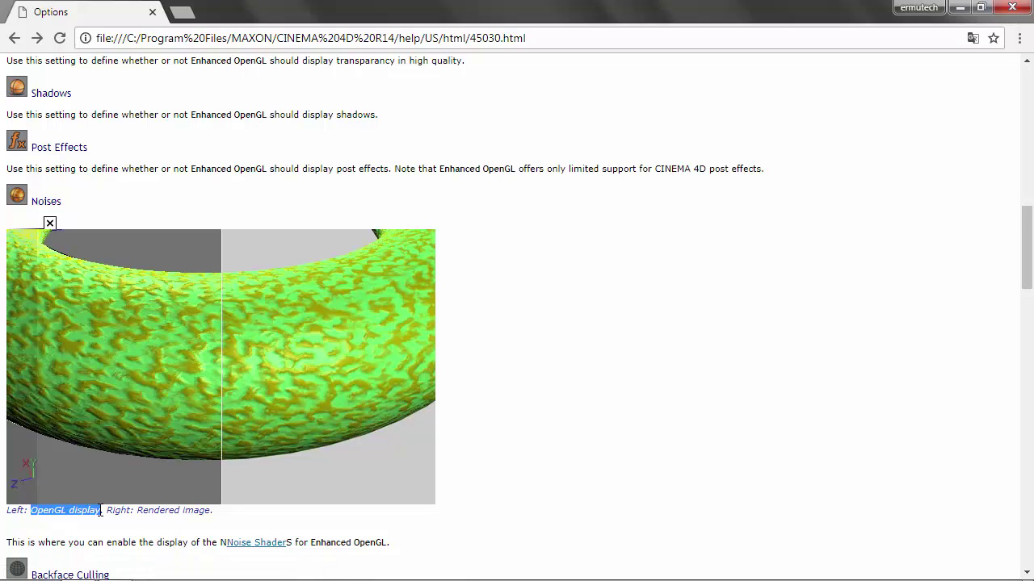
left_click(972, 38)
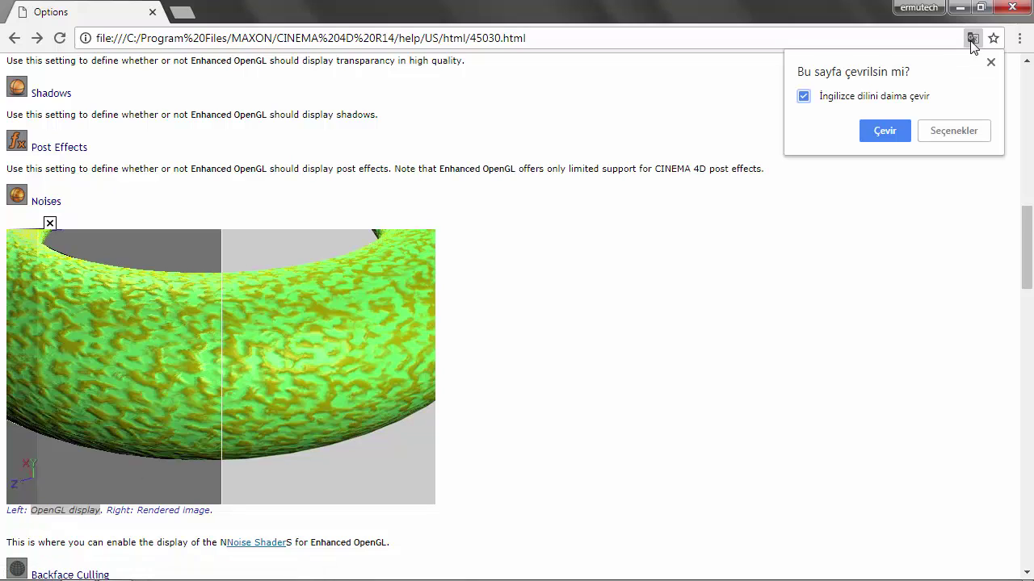
left_click(893, 138)
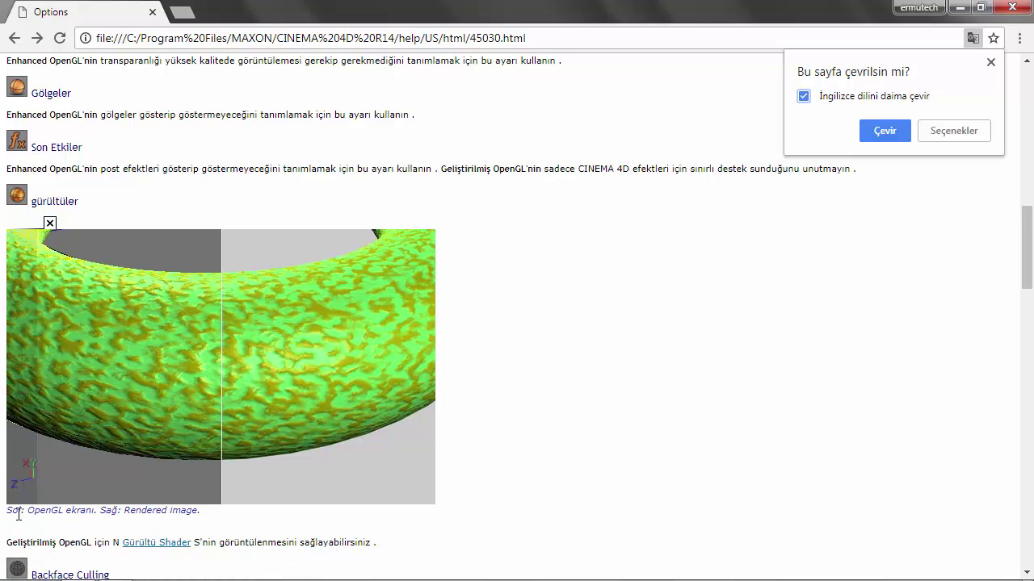
left_click_drag(6, 511, 94, 511)
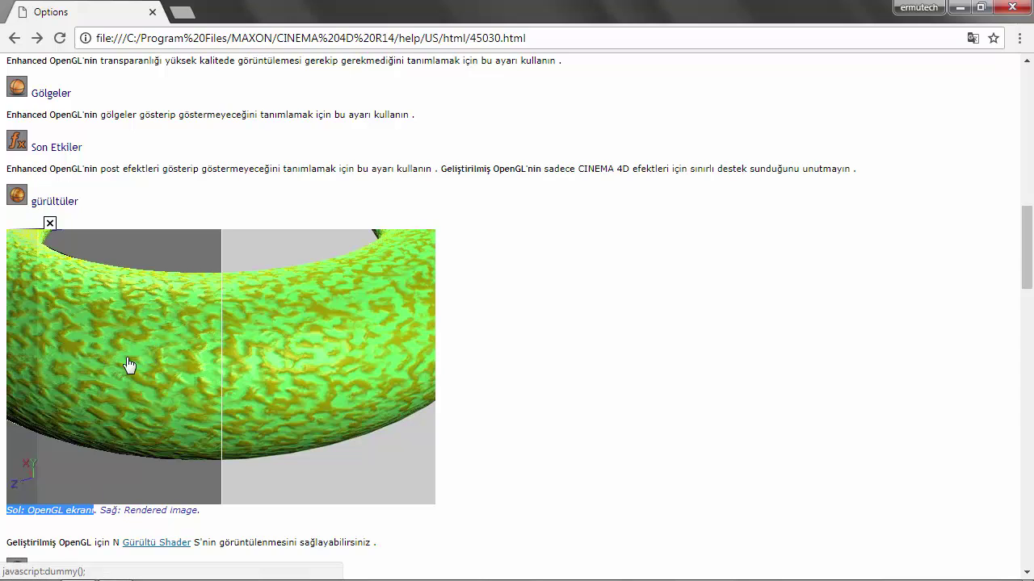
left_click_drag(201, 511, 100, 511)
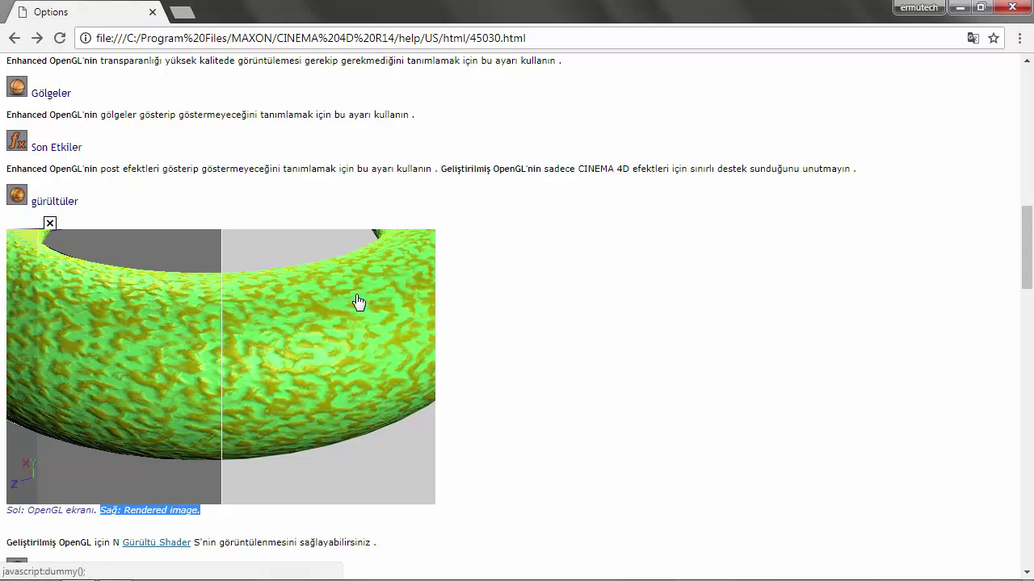
left_click(980, 10)
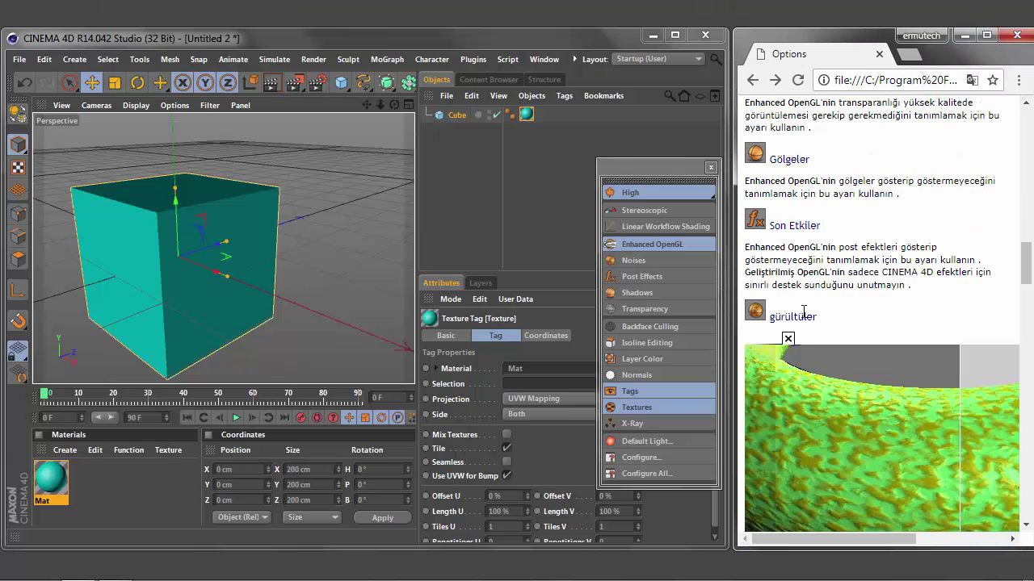
Step: Scroll to Backface Culling, show the page in original English, and select its opening sentence
scroll(885, 303, "down", 2)
scroll(885, 303, "down", 1)
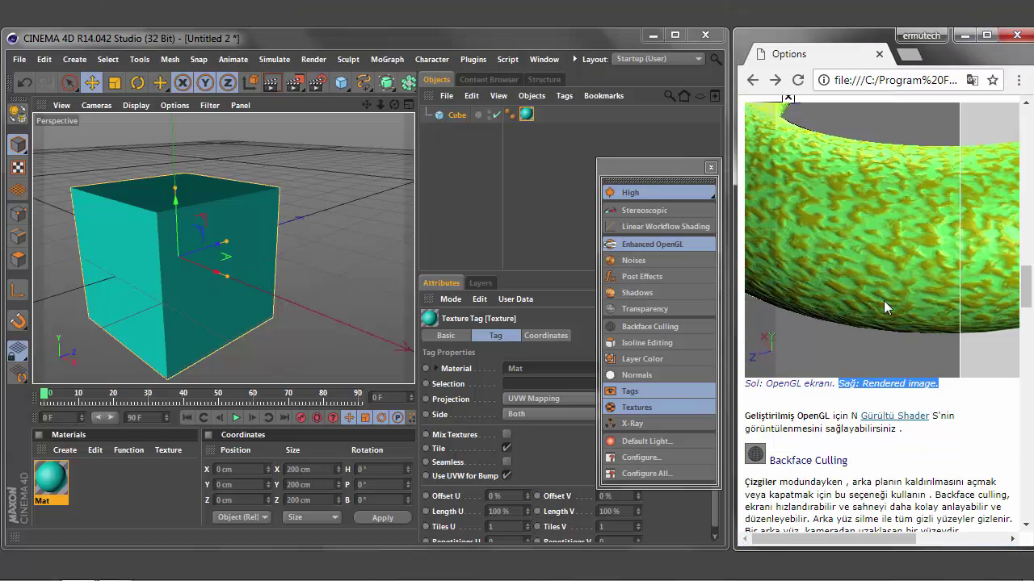
scroll(884, 301, "down", 1)
scroll(884, 302, "down", 1)
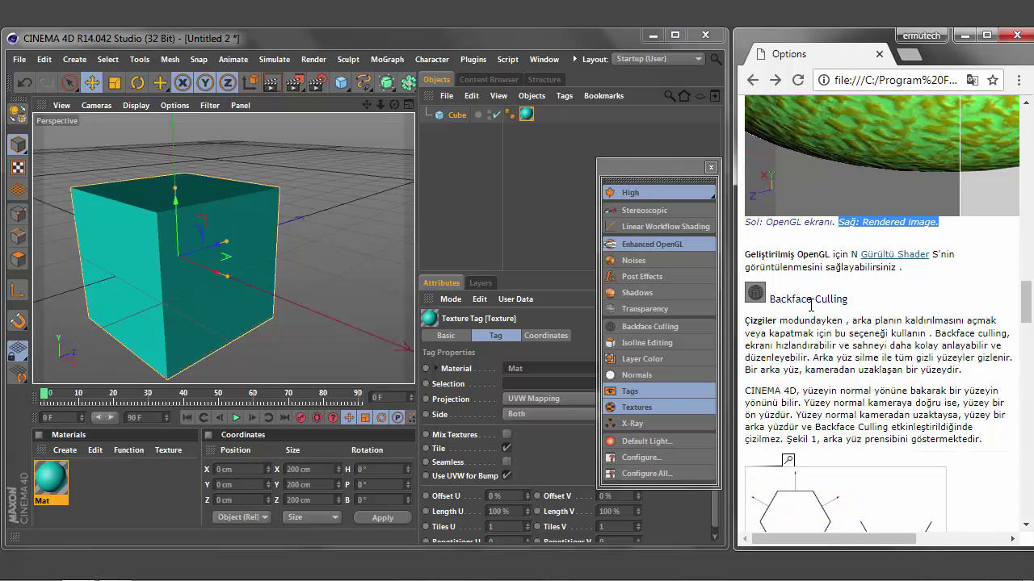
left_click_drag(852, 301, 768, 301)
left_click(972, 80)
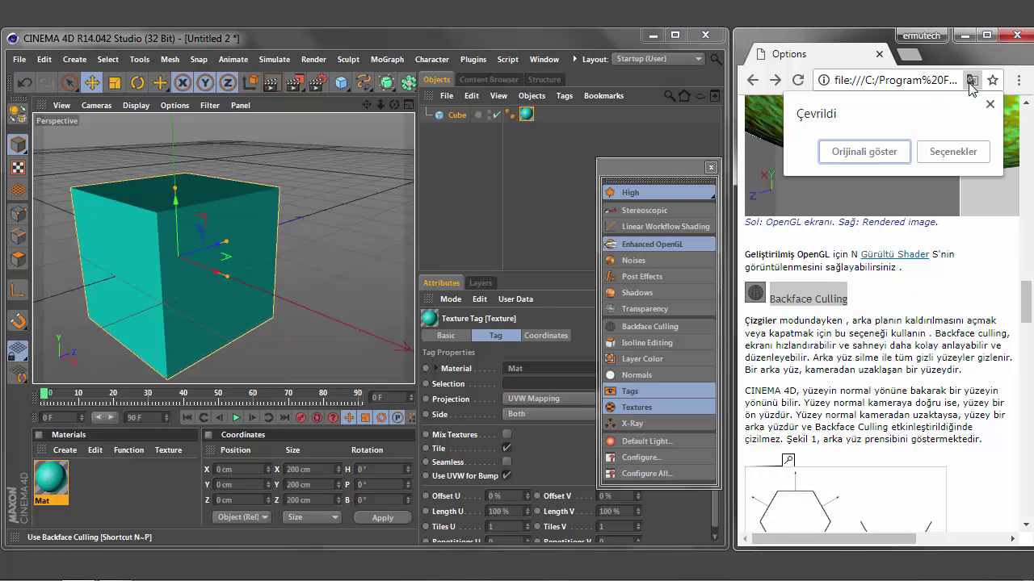
left_click(870, 153)
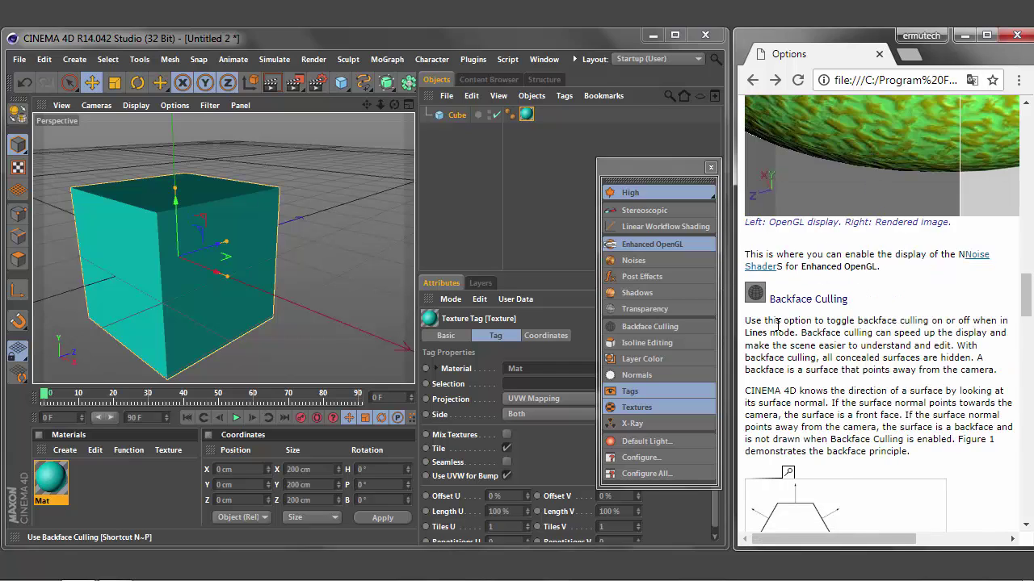
mouse_move(745, 322)
left_mouse_down()
mouse_move(790, 321)
mouse_move(793, 331)
left_mouse_up()
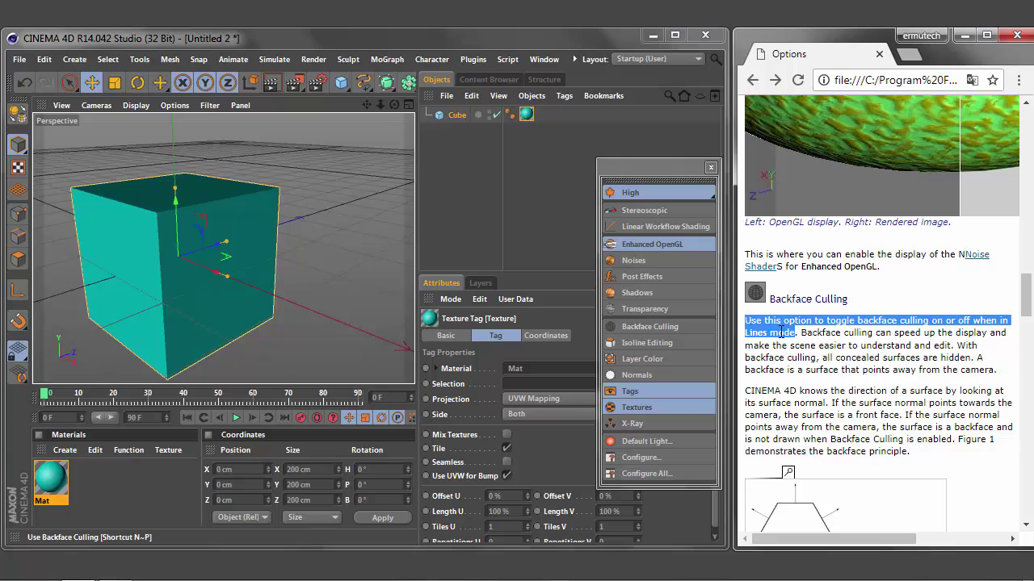
Step: Switch the viewport to Lines shading and toggle Backface Culling on, then off
left_click(136, 105)
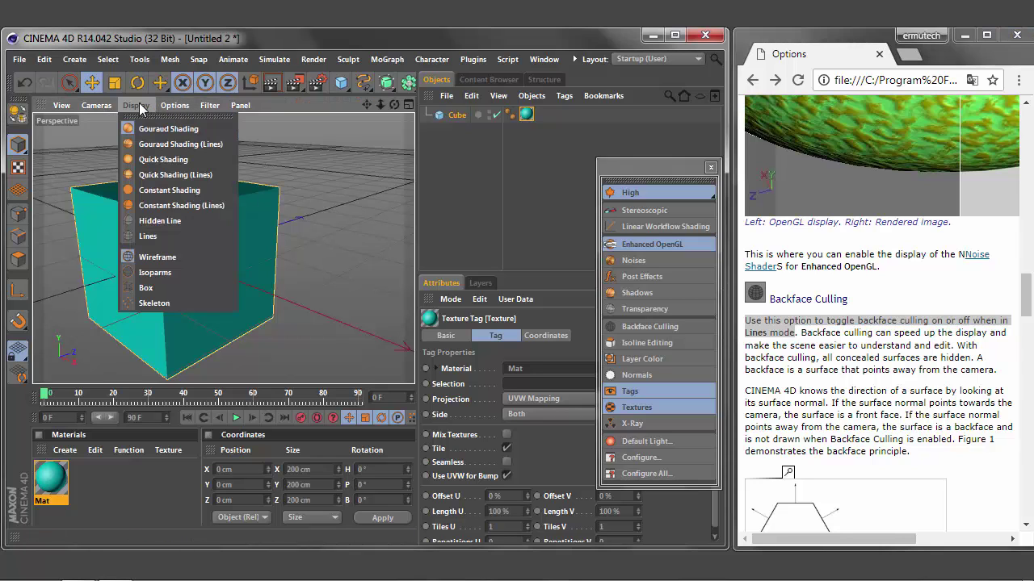
left_click(174, 235)
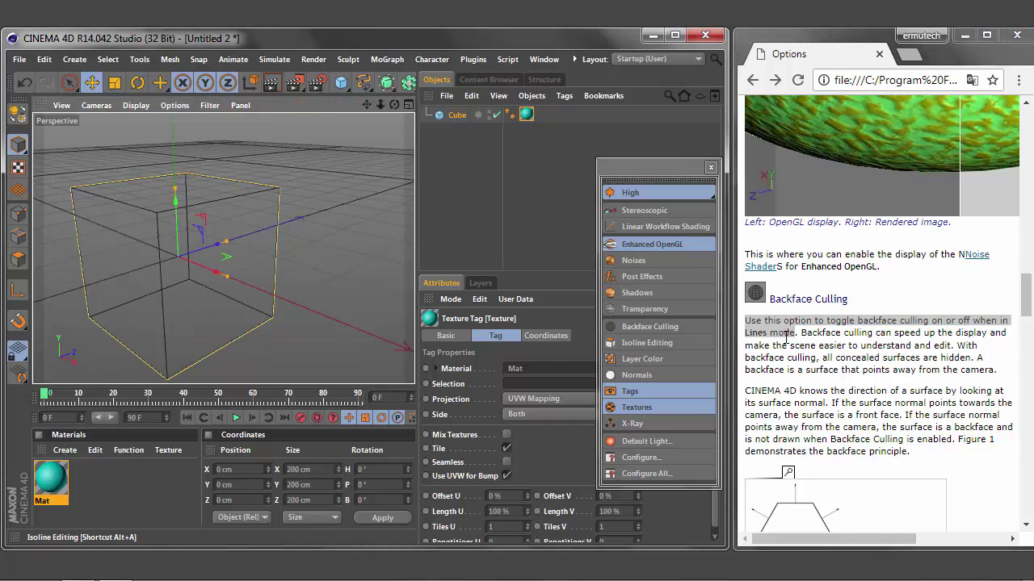
left_click(660, 330)
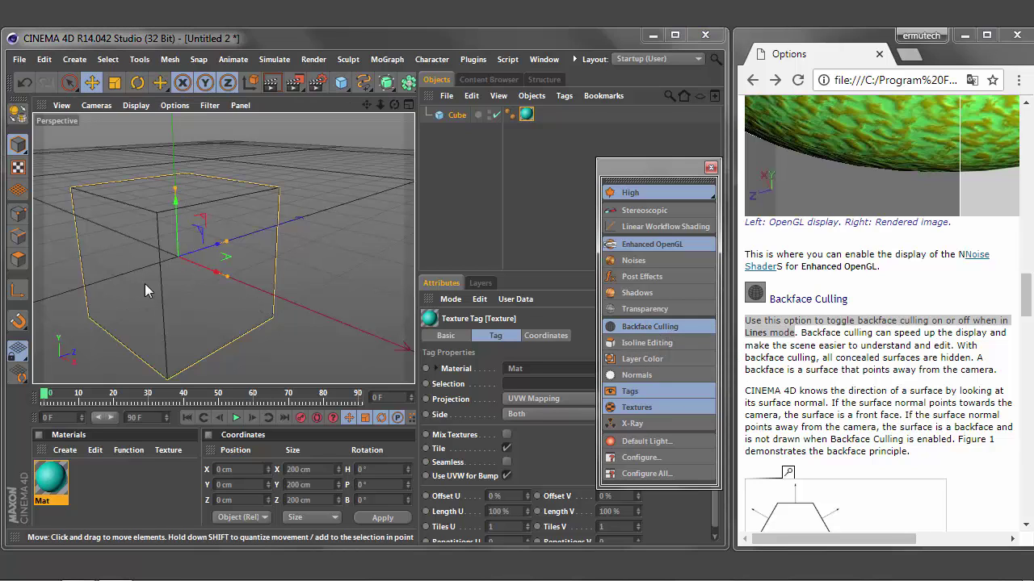
left_click(659, 328)
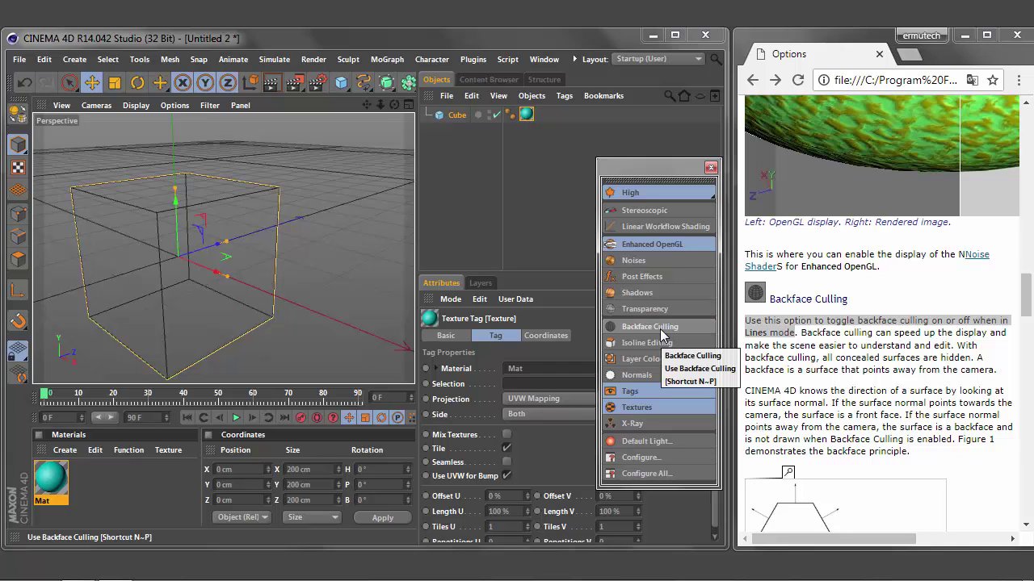
Step: Translate the help to Turkish, select the surface normals paragraph, and enlarge the Şekil 1 diagram
left_click(972, 79)
left_click(885, 175)
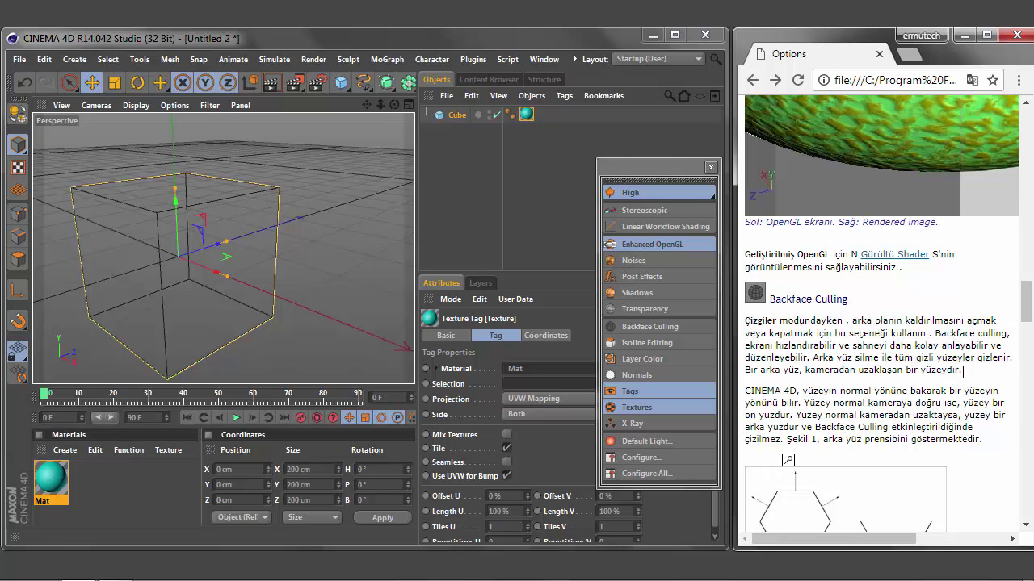
scroll(966, 383, "down", 1)
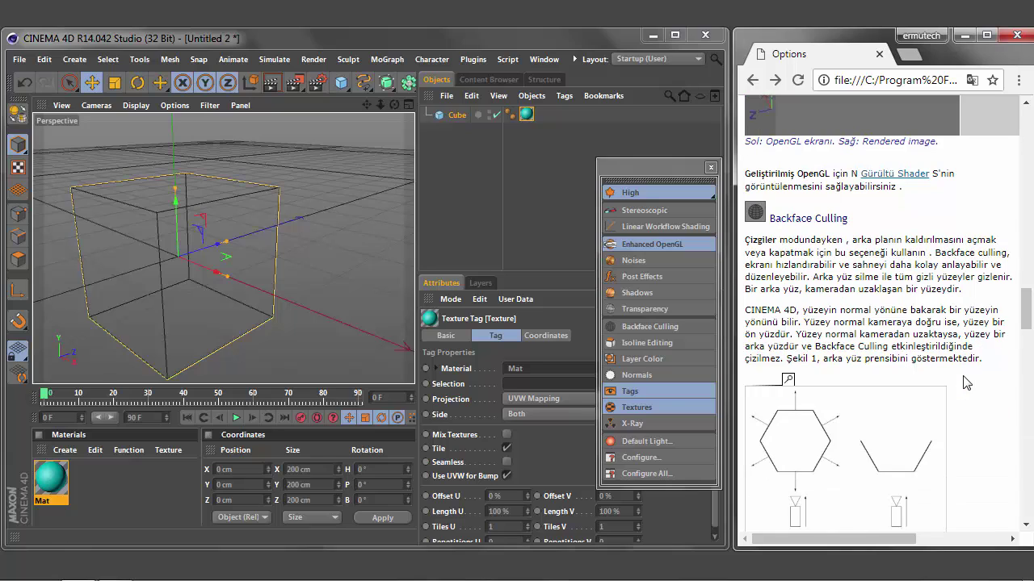
left_click_drag(747, 310, 990, 360)
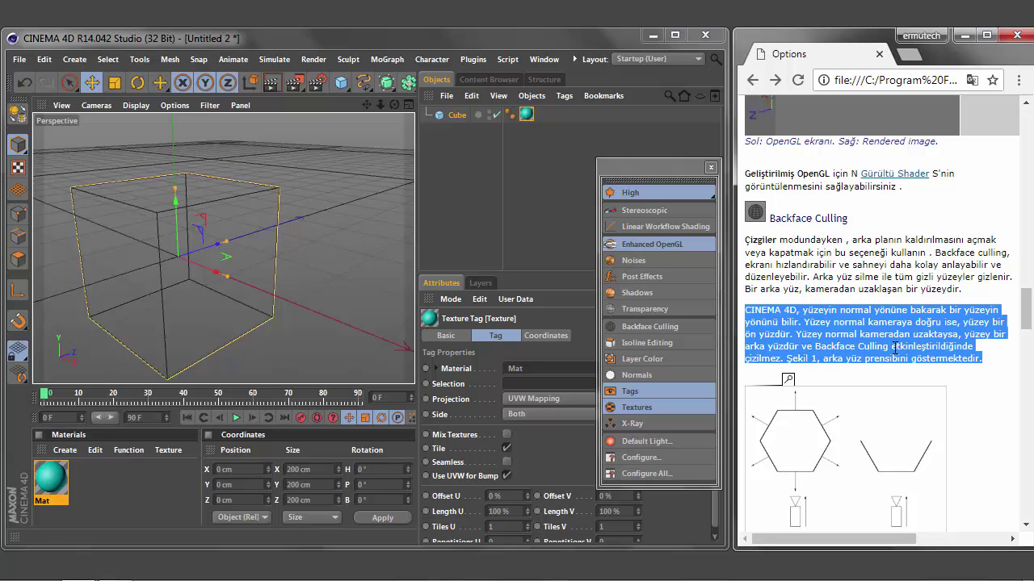
scroll(974, 360, "down", 1)
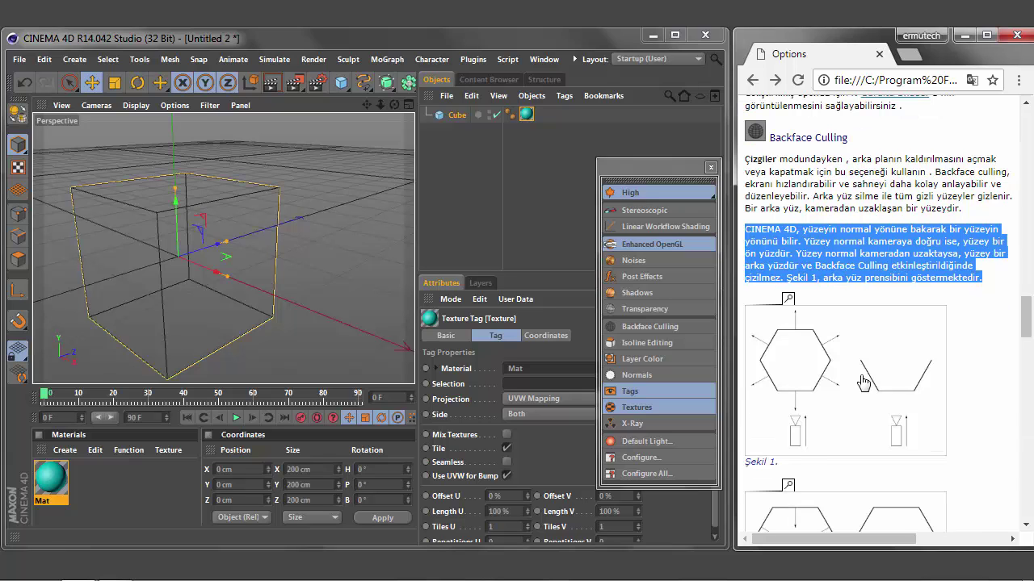
left_click(844, 385)
Step: Maximize the help window, scroll through the Şekil 1 and Şekil 2 diagrams, then restore it
left_click(987, 36)
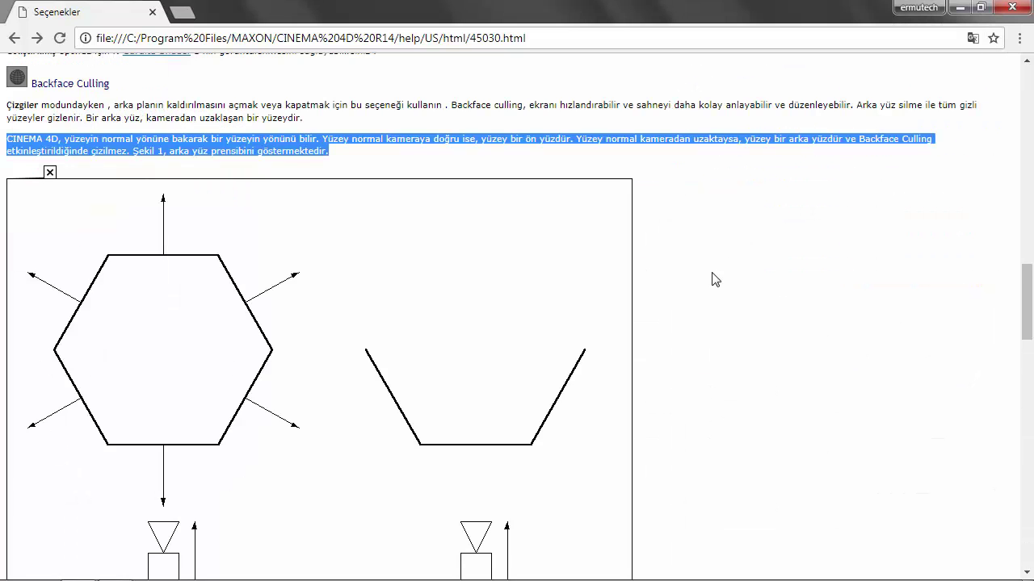
scroll(715, 279, "down", 1)
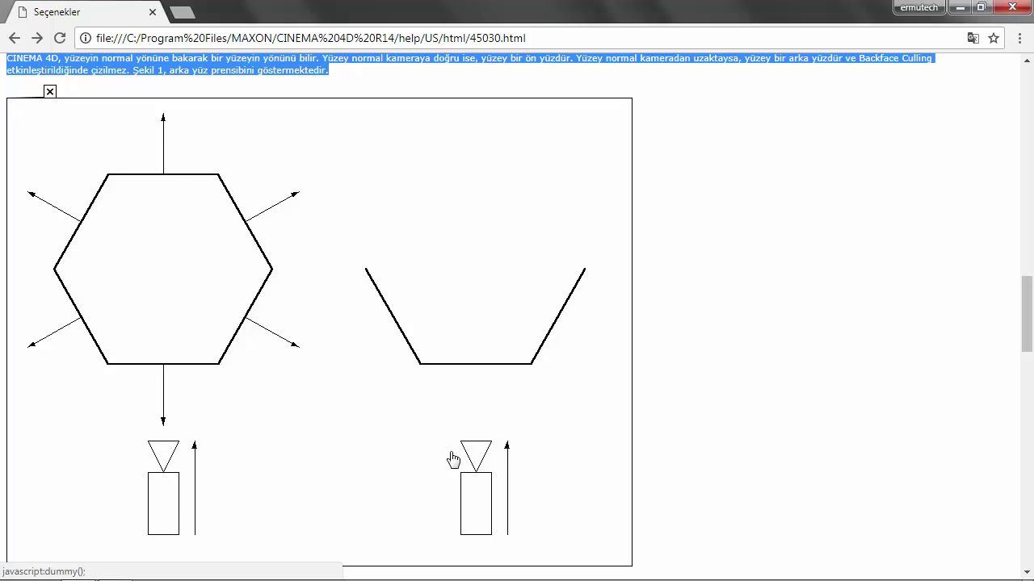
scroll(459, 455, "down", 1)
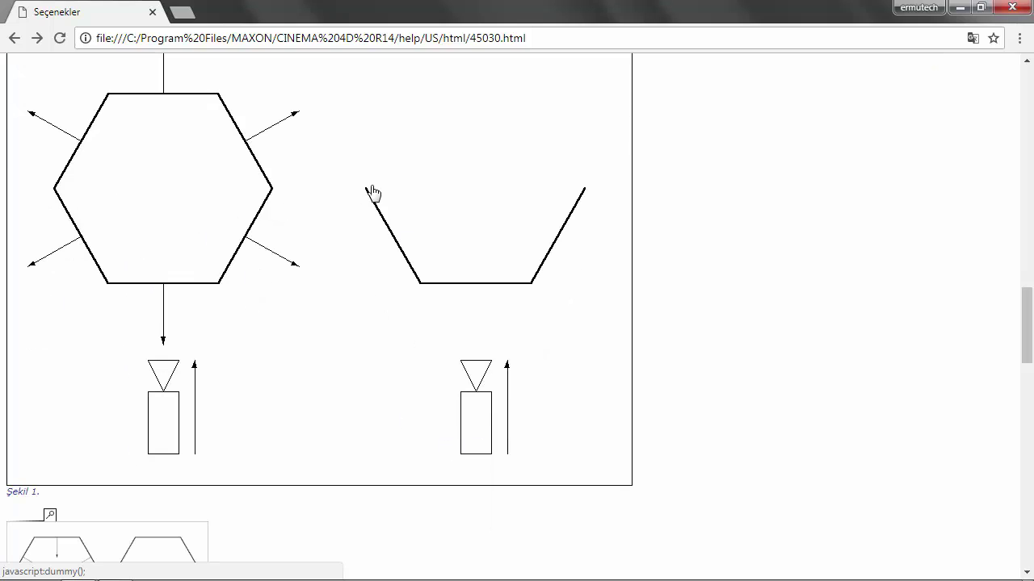
scroll(328, 349, "down", 1)
scroll(328, 349, "down", 1)
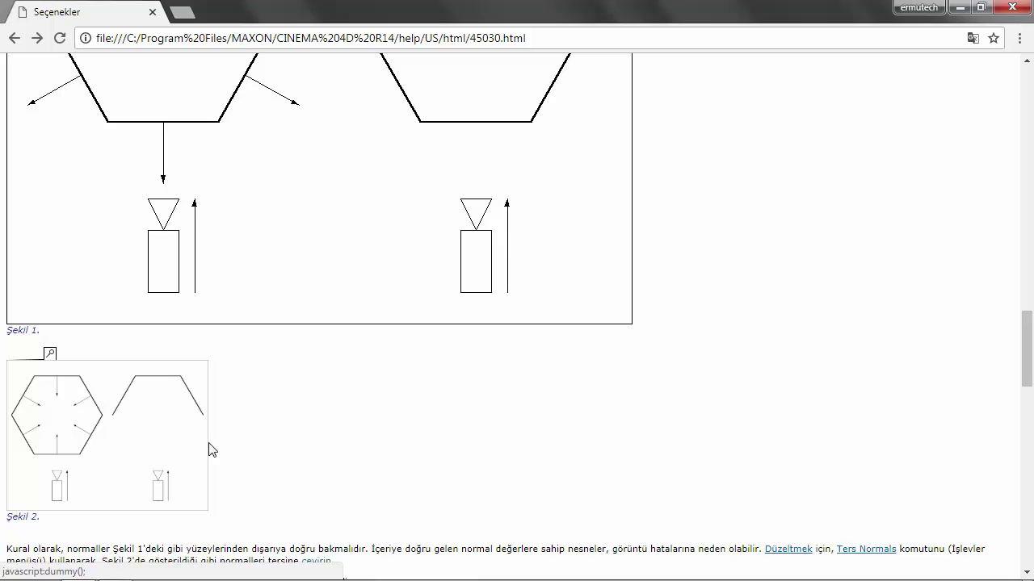
left_click(980, 8)
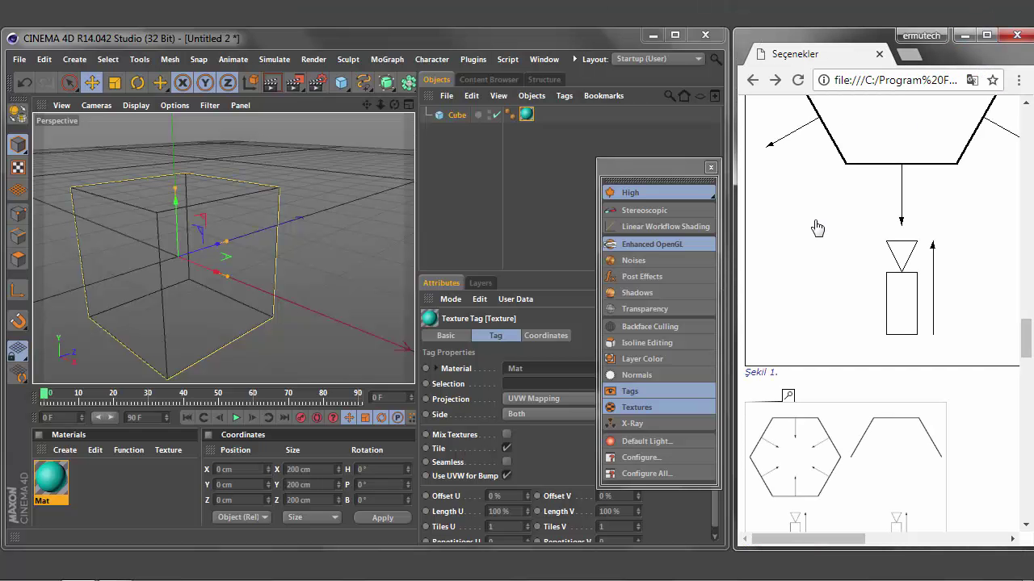
Step: Turn on backface culling and show the cube with Gouraud shading, then scroll the help page
left_click(654, 326)
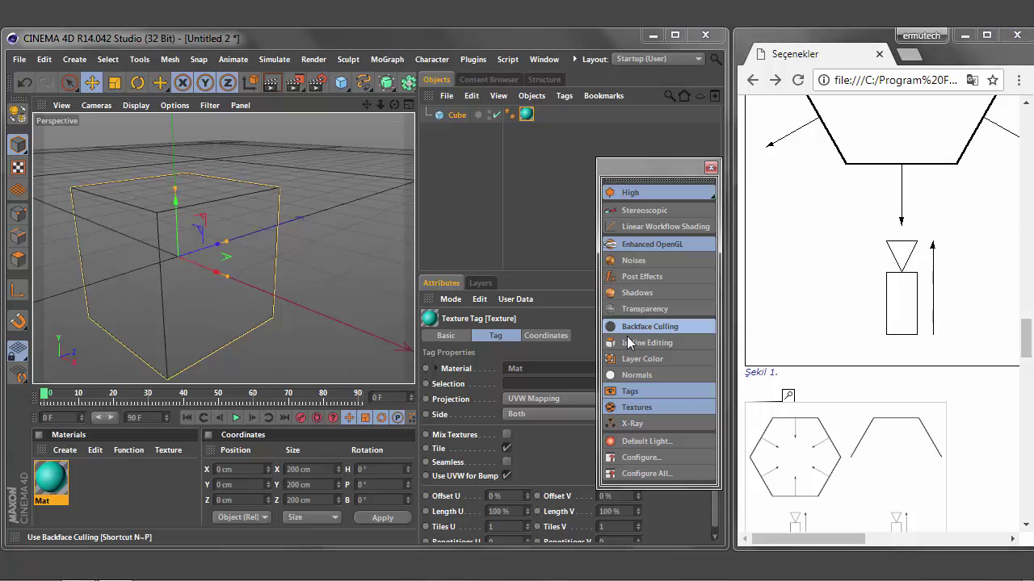
left_click(136, 105)
left_click(147, 132)
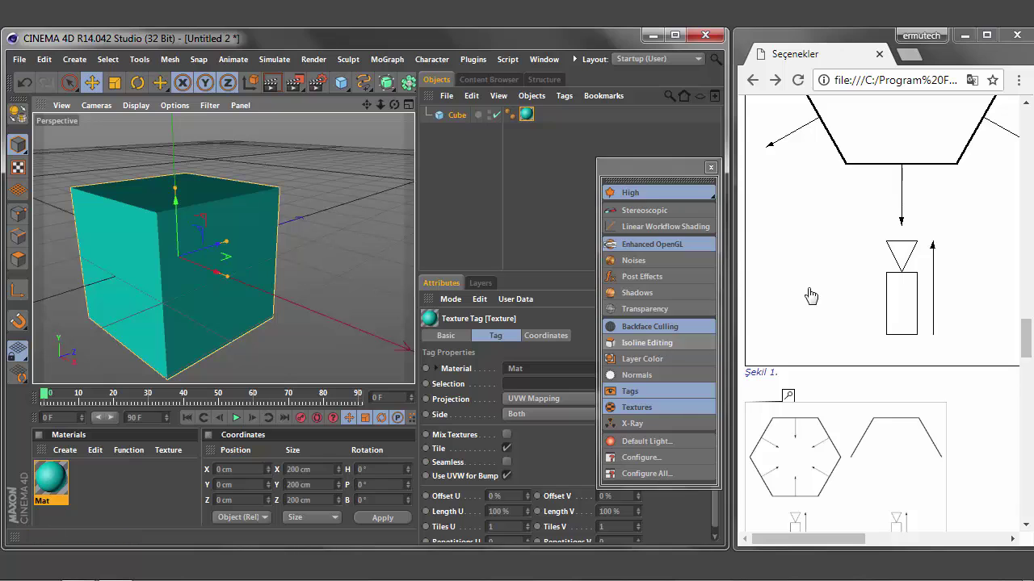
left_click(914, 277)
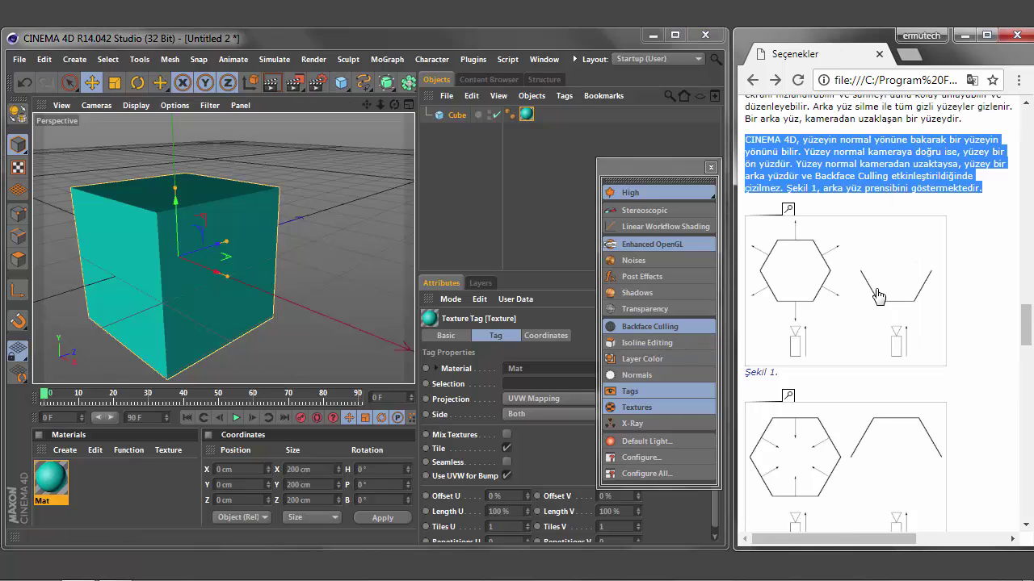
scroll(960, 404, "down", 1)
scroll(960, 404, "down", 1)
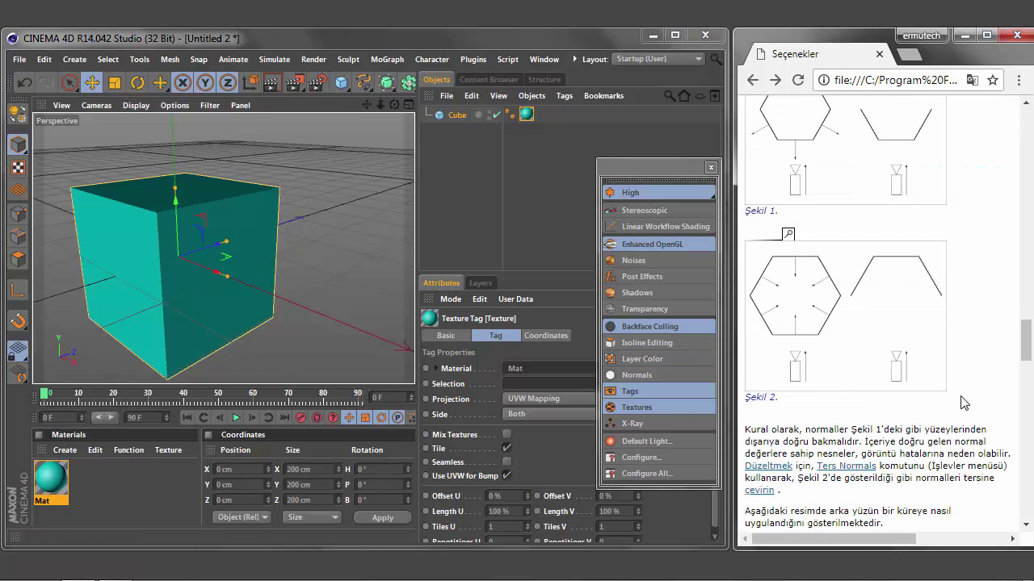
scroll(963, 404, "down", 1)
scroll(968, 387, "down", 1)
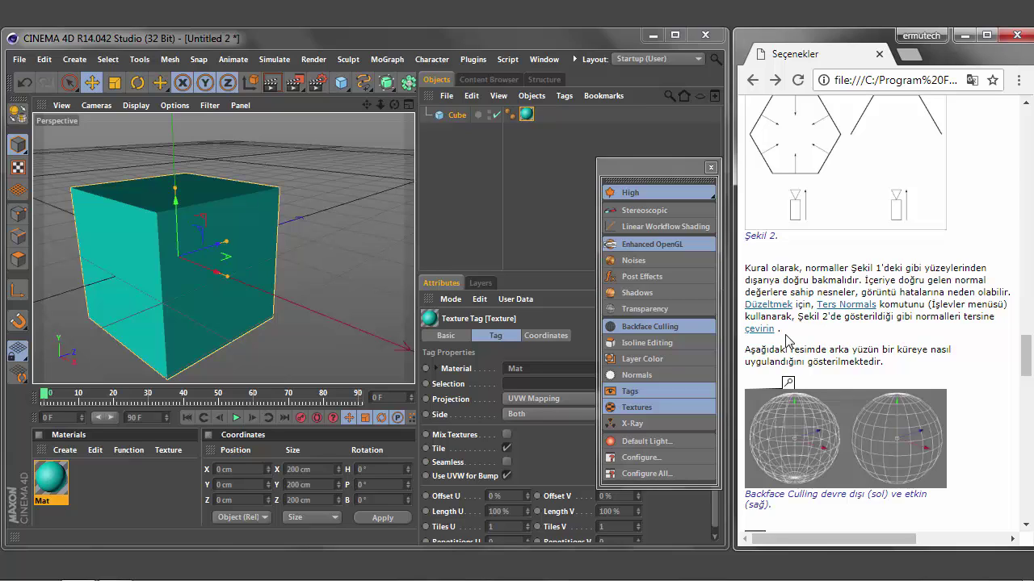
Step: Delete the Cube object and bring up the primitive objects palette
left_click(457, 116)
key("Delete")
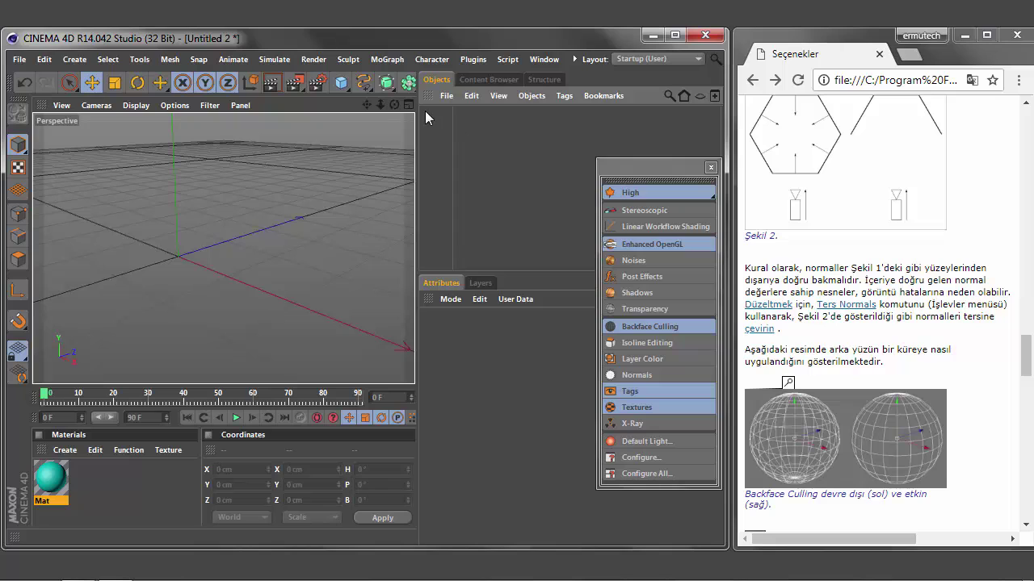
left_click(348, 88)
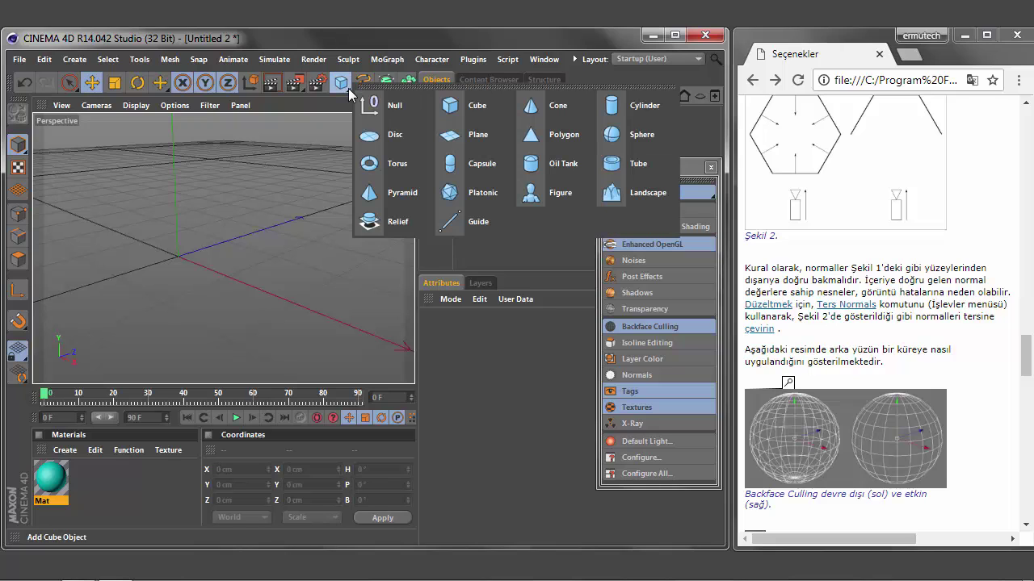
Step: Add a sphere, display it as a Lines wireframe, and pan it to the right
left_click(629, 132)
left_click(136, 105)
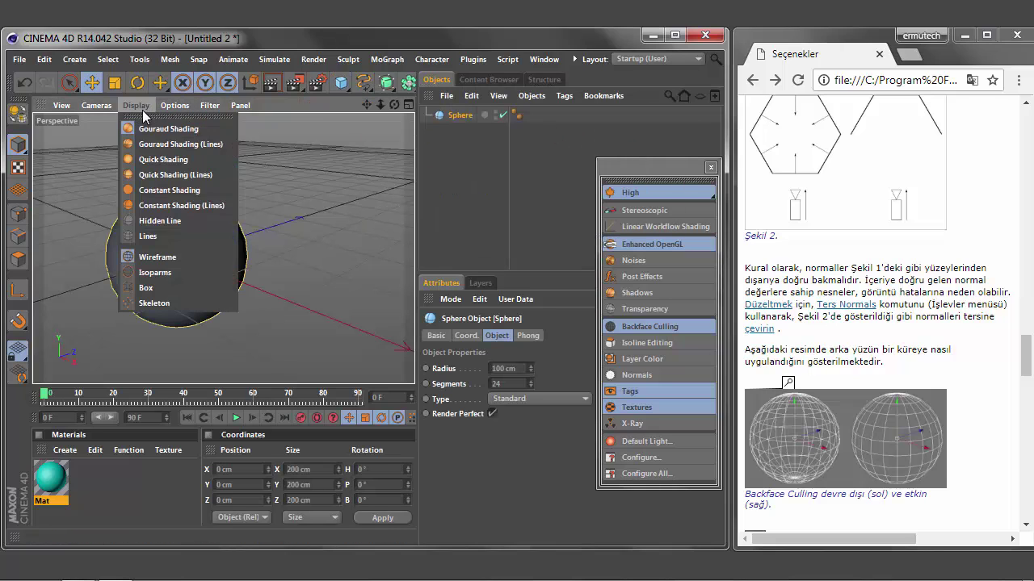
left_click(156, 235)
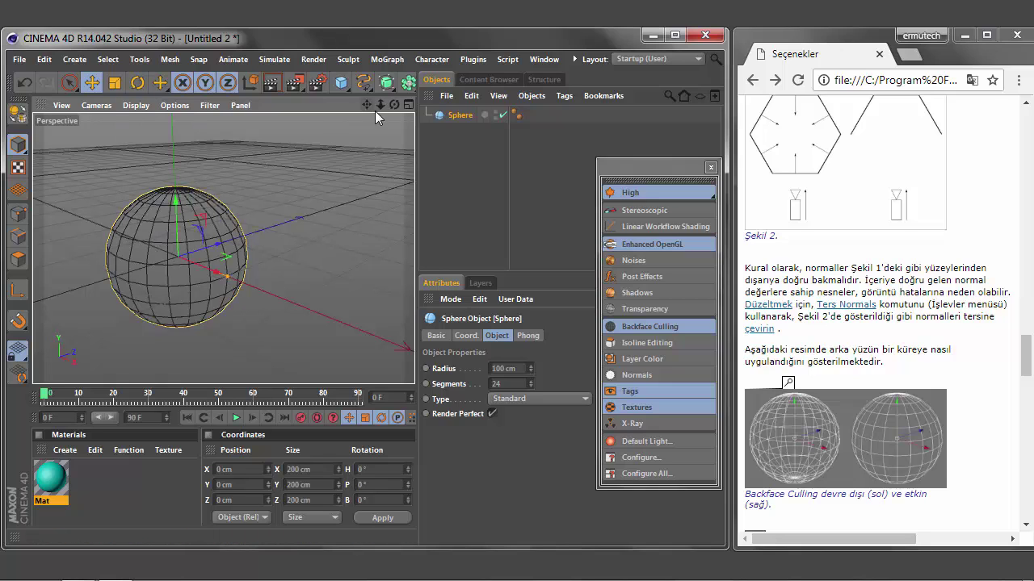
left_click_drag(367, 105, 373, 125)
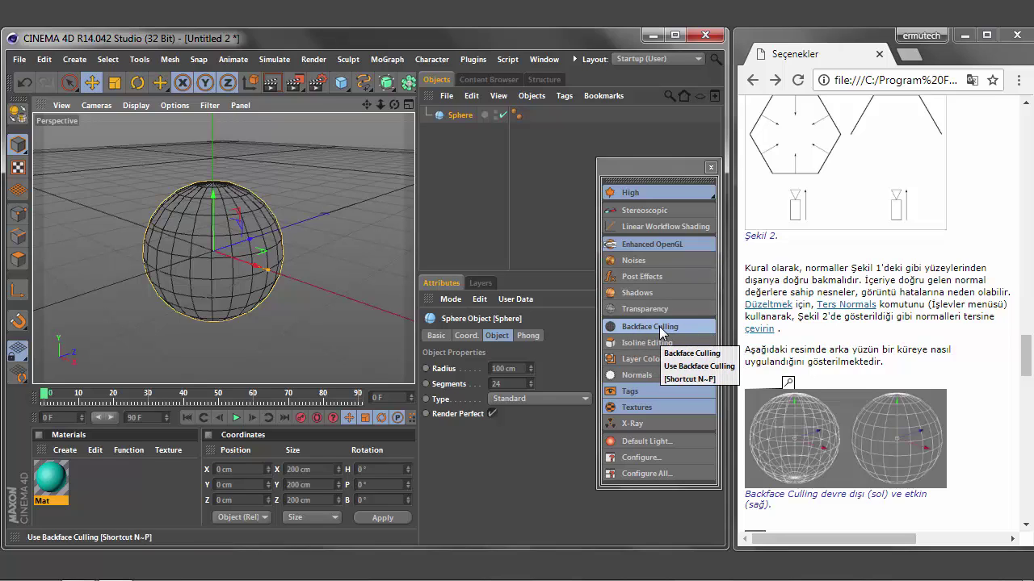
Step: Open the Align Normals help page and switch it from English to Turkish
left_click(772, 307)
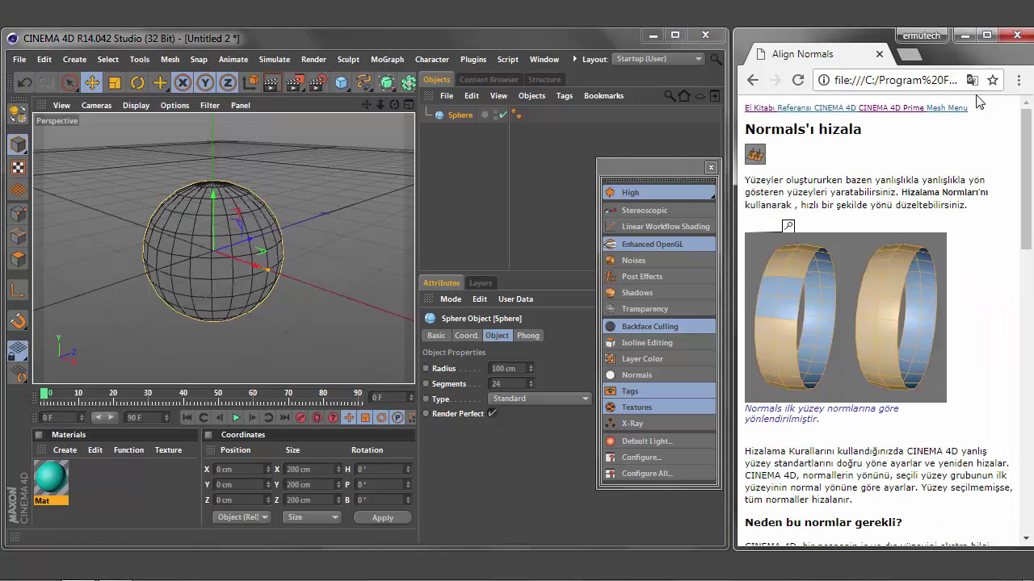
left_click(973, 80)
left_click(891, 157)
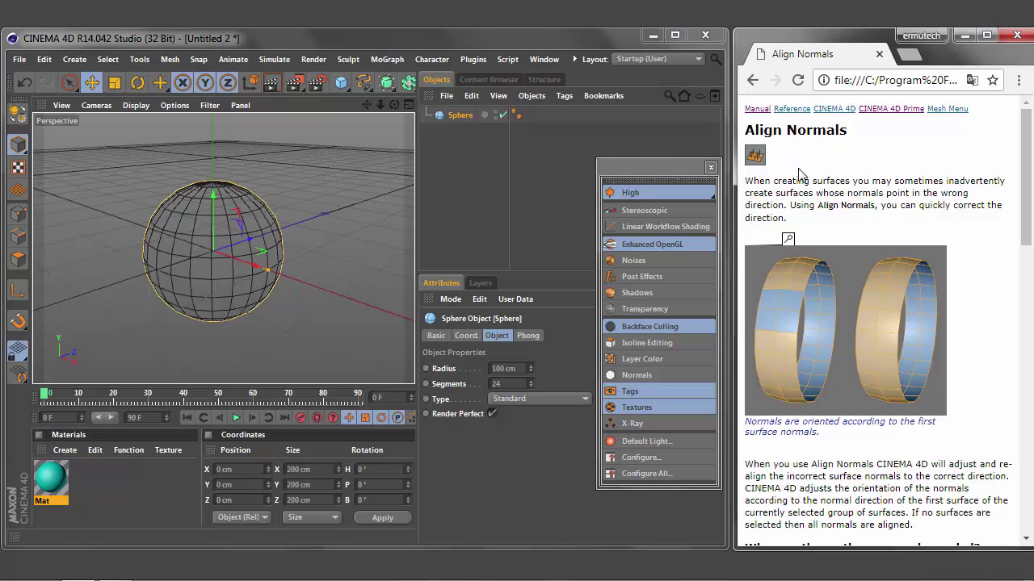
left_click(972, 80)
left_click(890, 180)
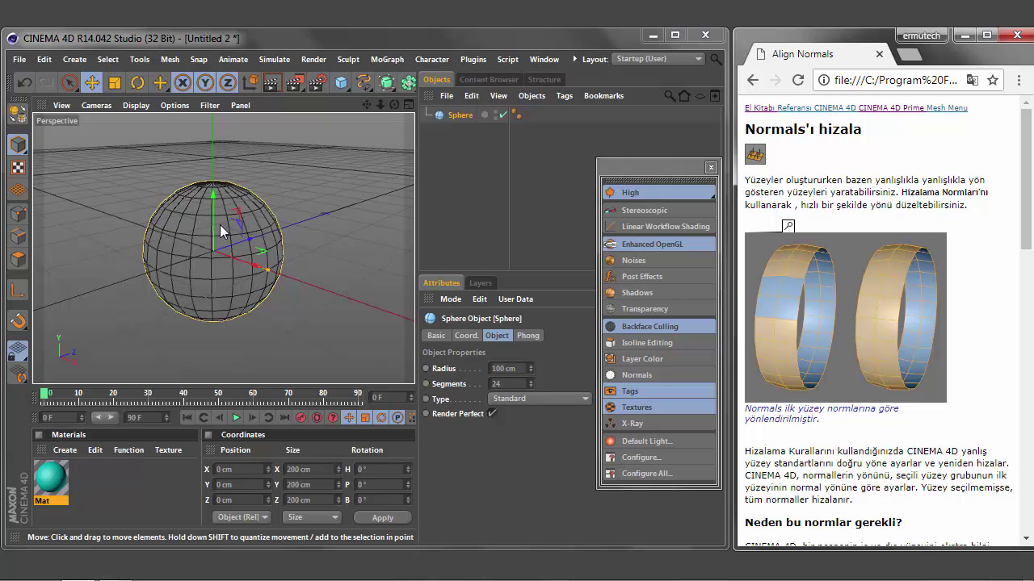
Step: Make the sphere editable and reverse the normals of a live-selected polygon band around its middle
left_click(18, 113)
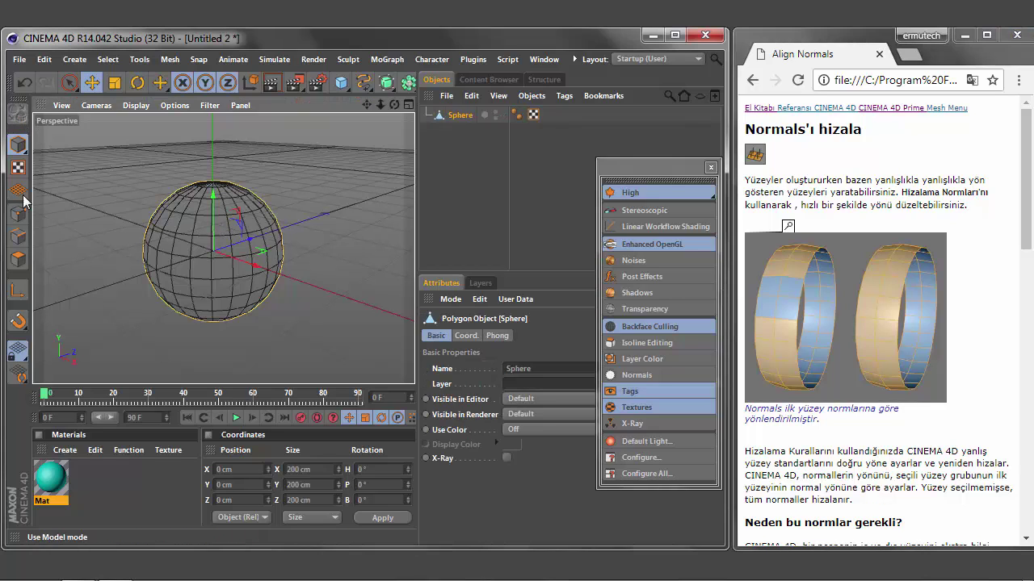
left_click(19, 260)
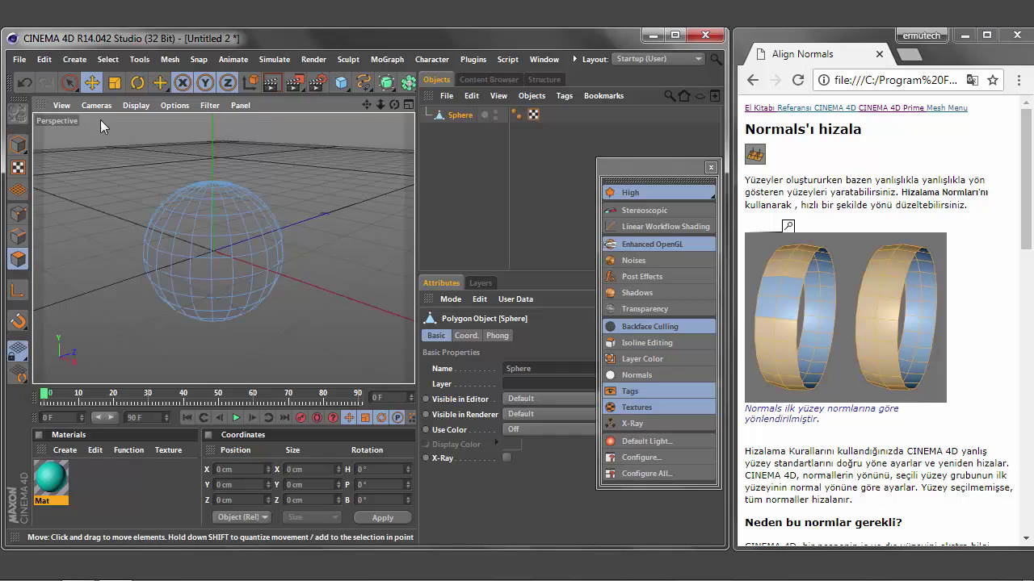
left_click(76, 85)
mouse_move(152, 253)
left_mouse_down()
mouse_move(253, 257)
mouse_move(289, 243)
left_mouse_up()
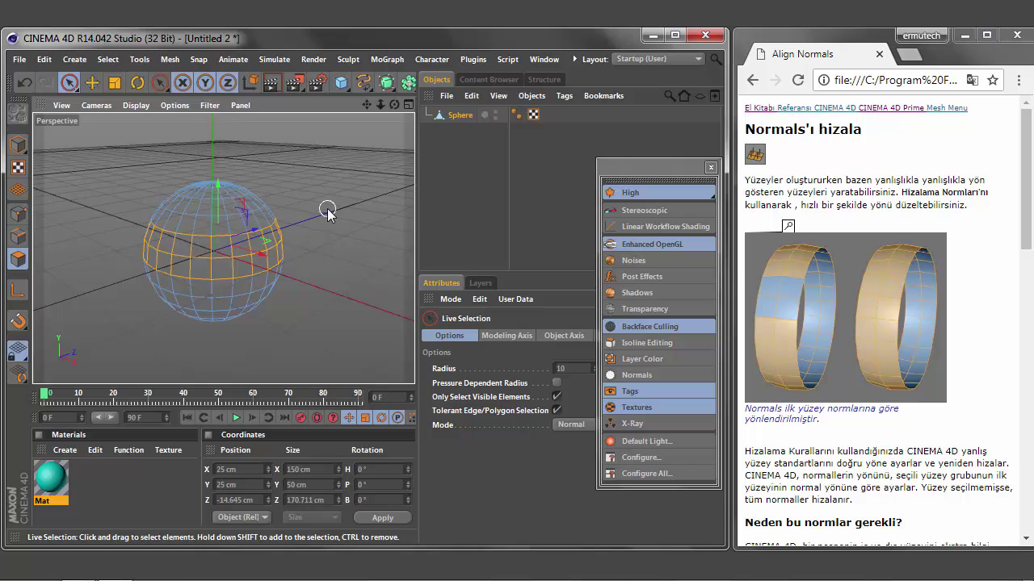
right_click(197, 259)
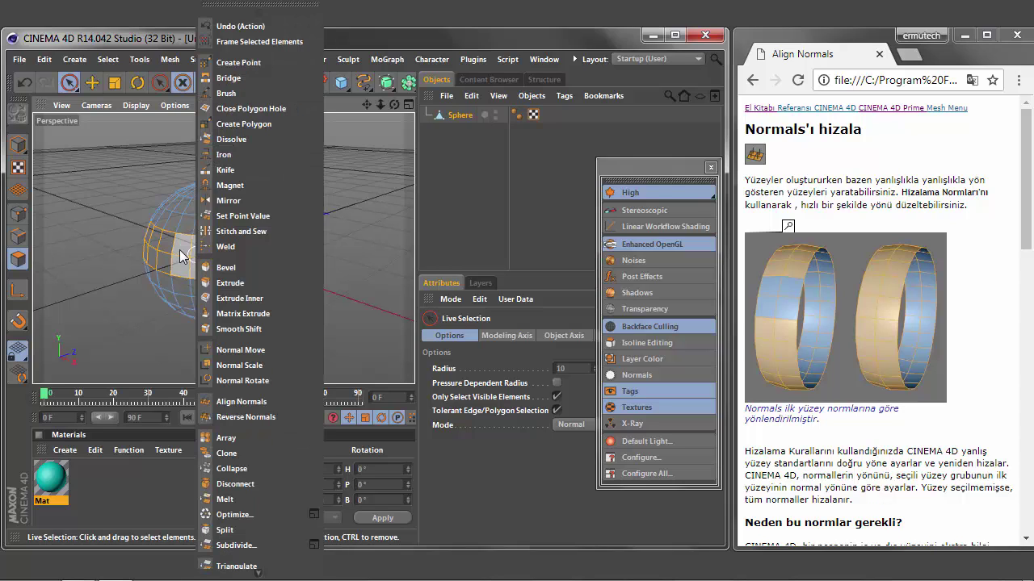
left_click(265, 417)
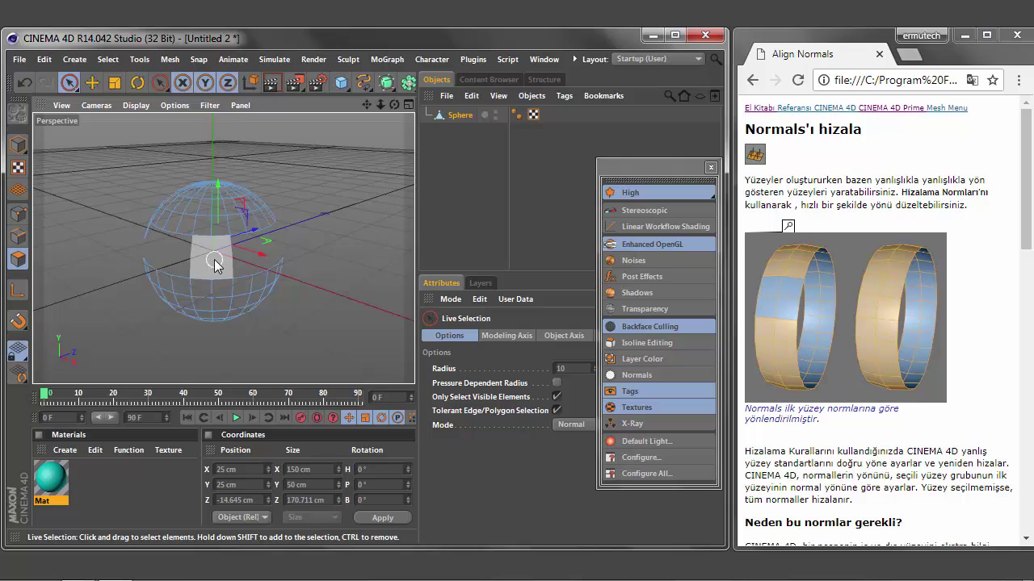
Step: Show the sphere Gouraud-shaded with backface culling off, reverse the middle band's normals again, and deselect
left_click(135, 105)
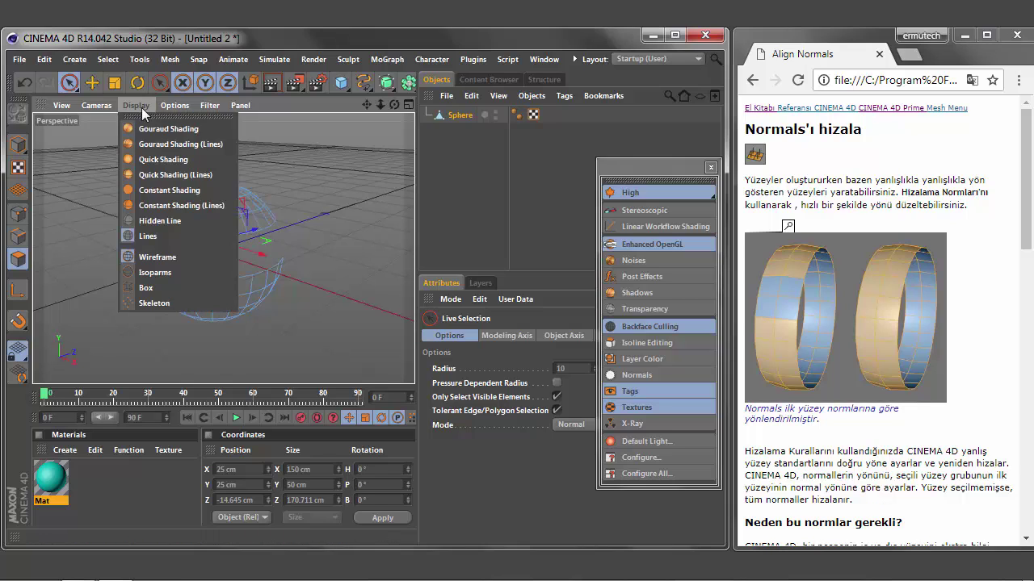
left_click(153, 129)
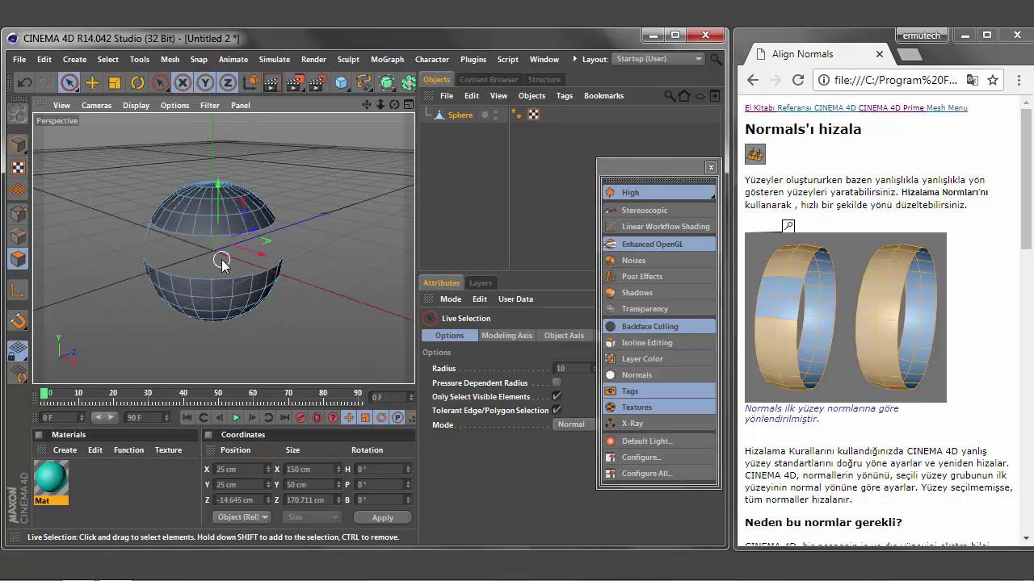
left_click(655, 327)
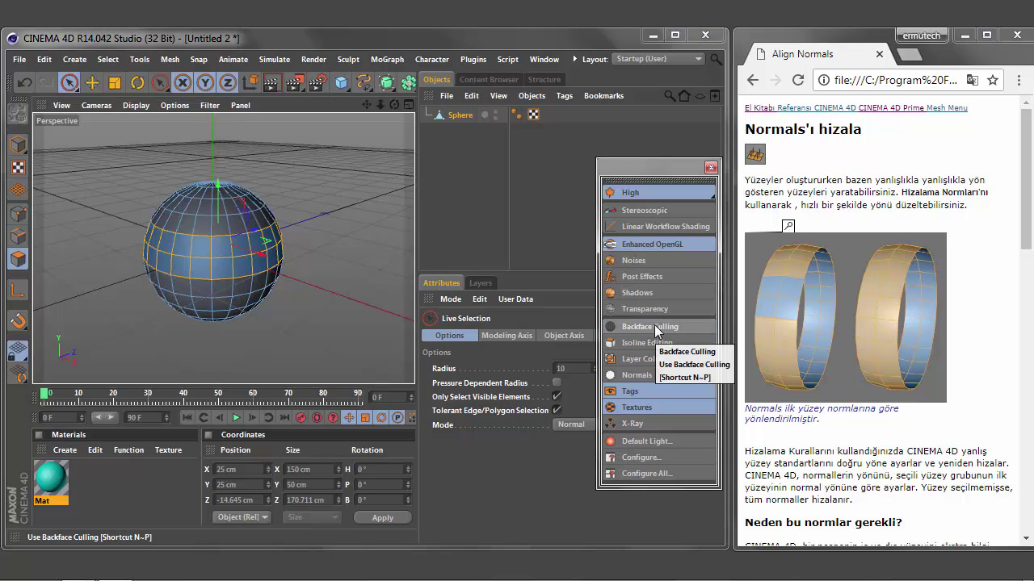
left_click_drag(216, 252, 234, 263)
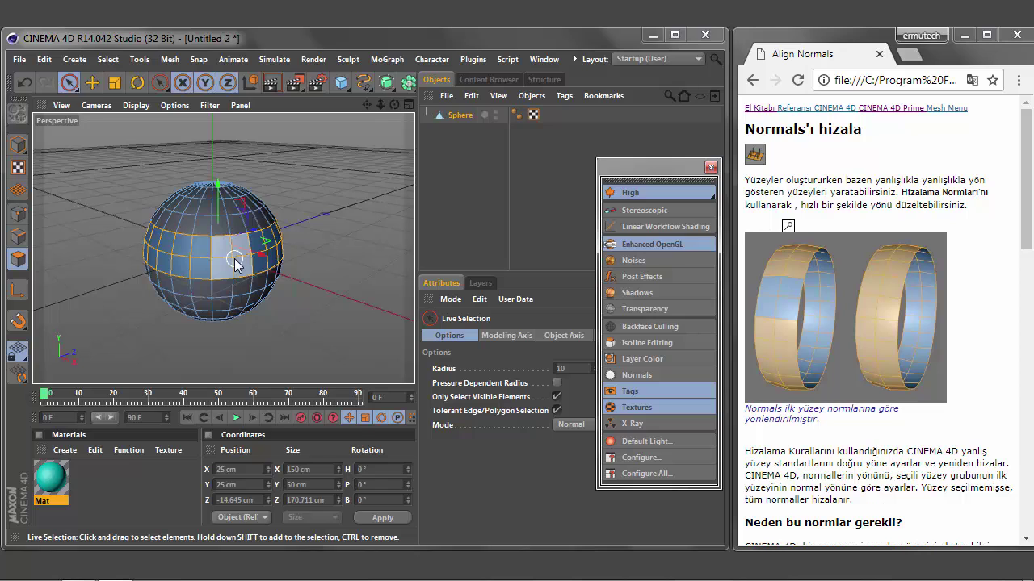
right_click(234, 260)
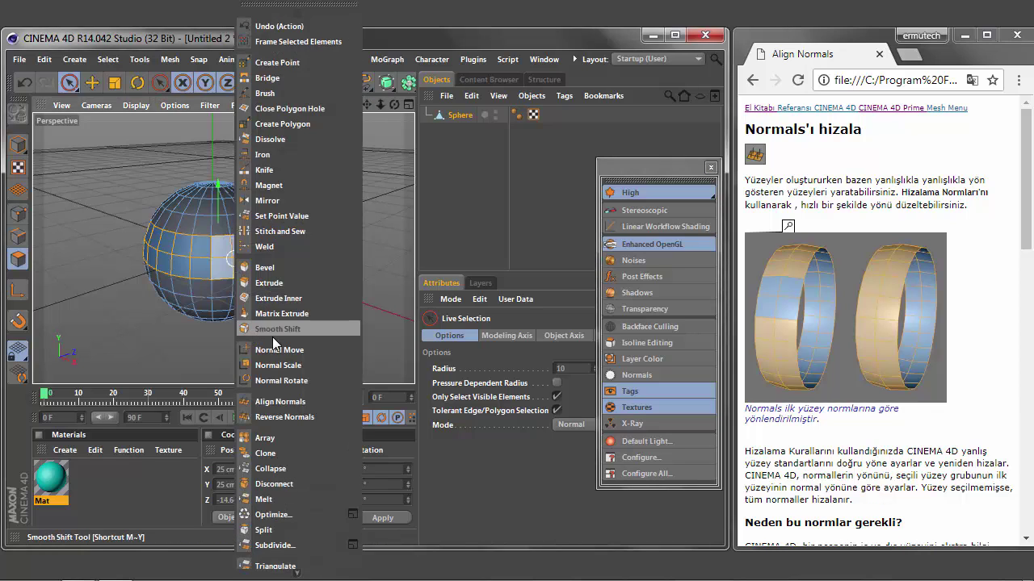
left_click(314, 418)
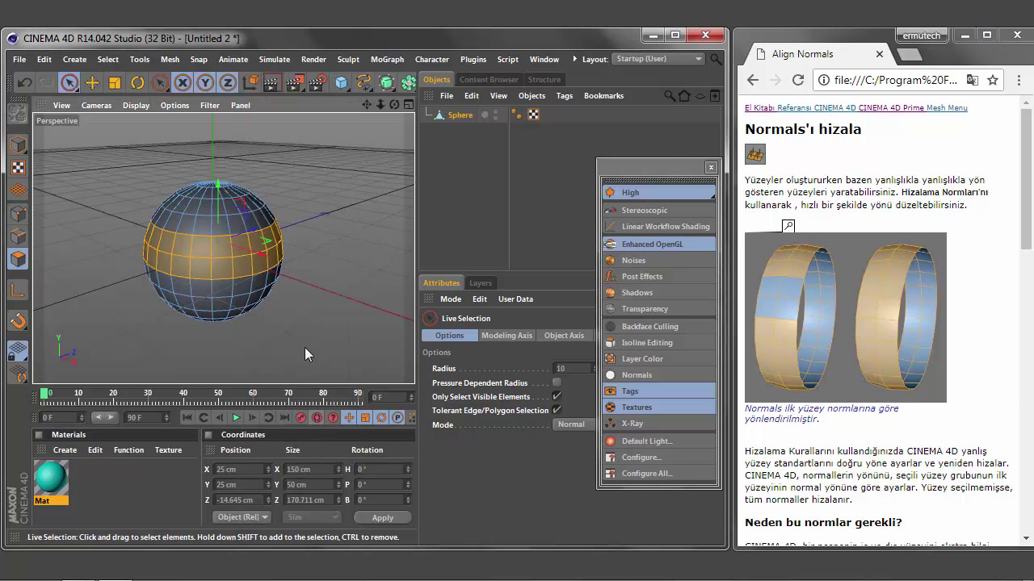
left_click(324, 291)
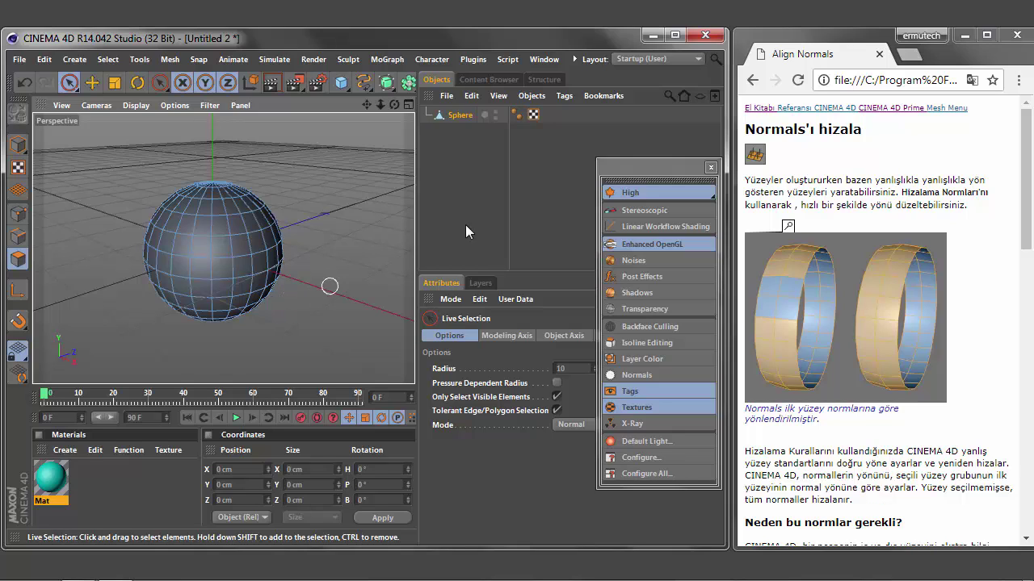
Step: Disable Enhanced OpenGL in the viewport display filters while reading the Options help page
left_click(753, 81)
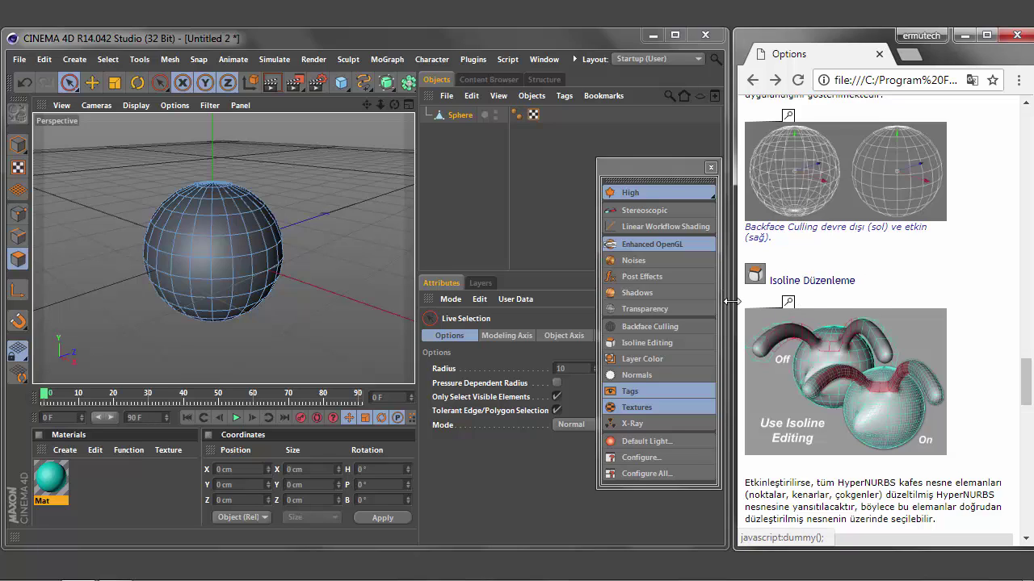
left_click(659, 252)
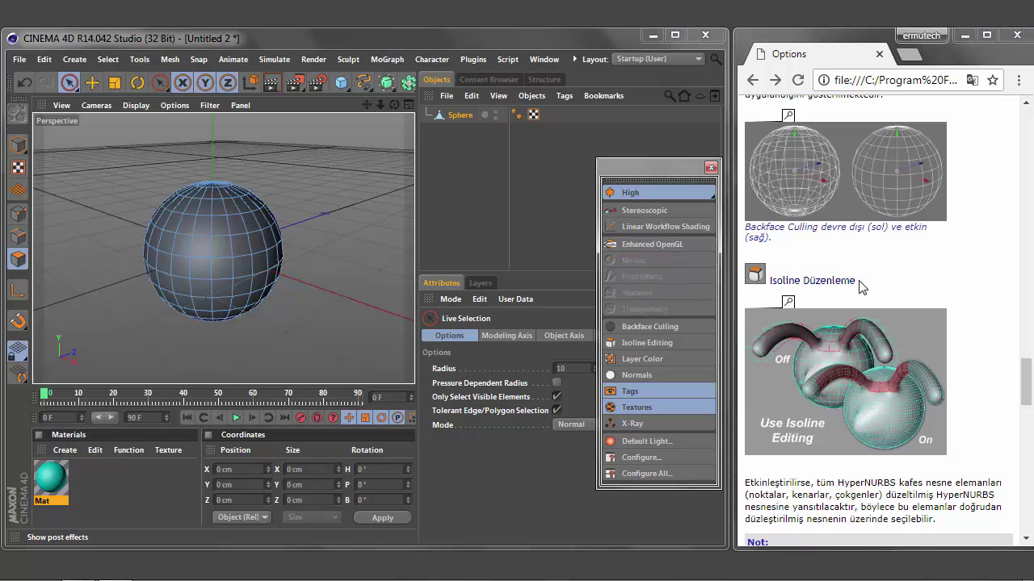
left_click_drag(859, 283, 771, 282)
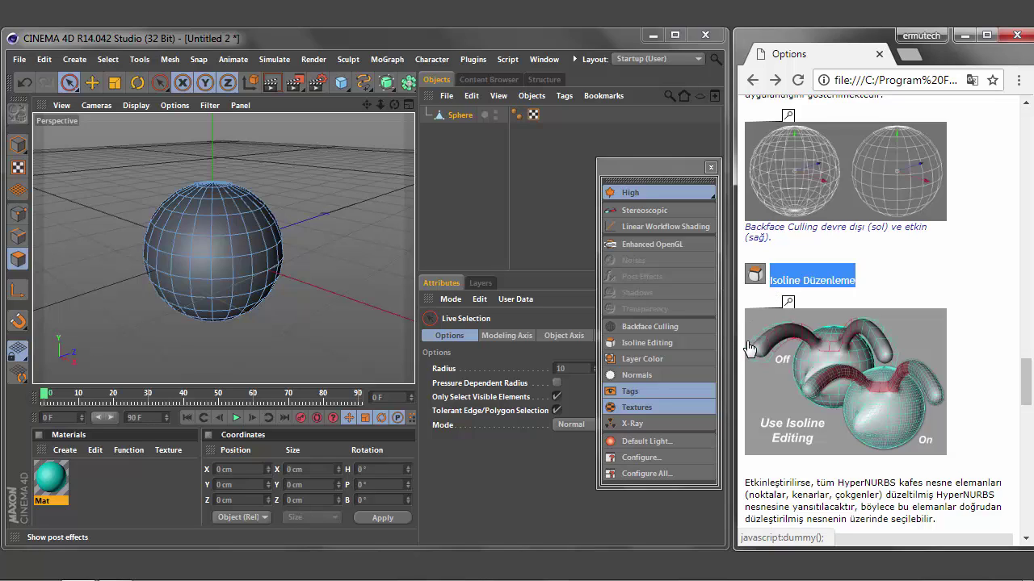
Step: Turn on Isoline Editing, read its help paragraph, and select the Sphere object
left_click(669, 344)
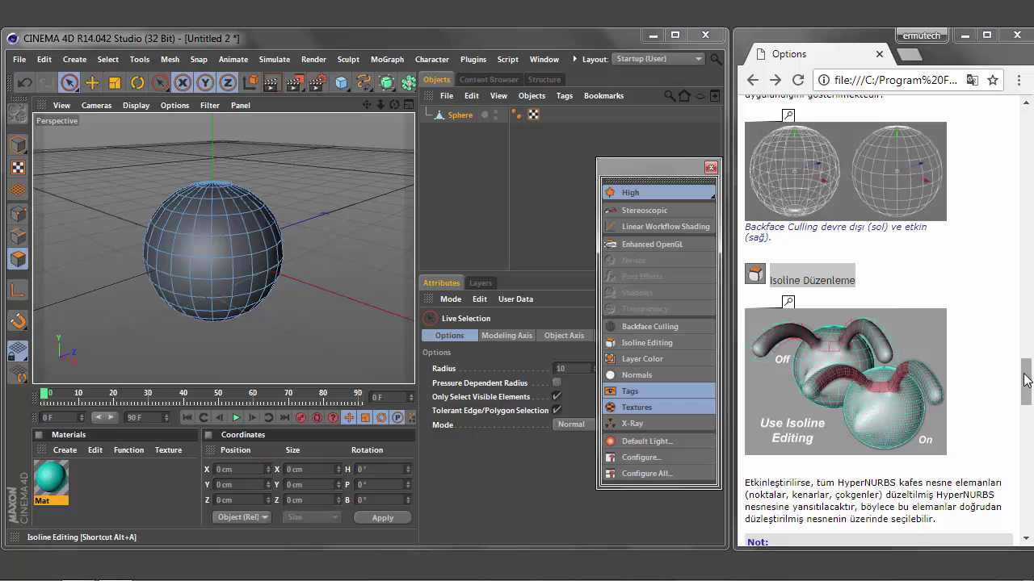
left_click_drag(1026, 382, 1027, 403)
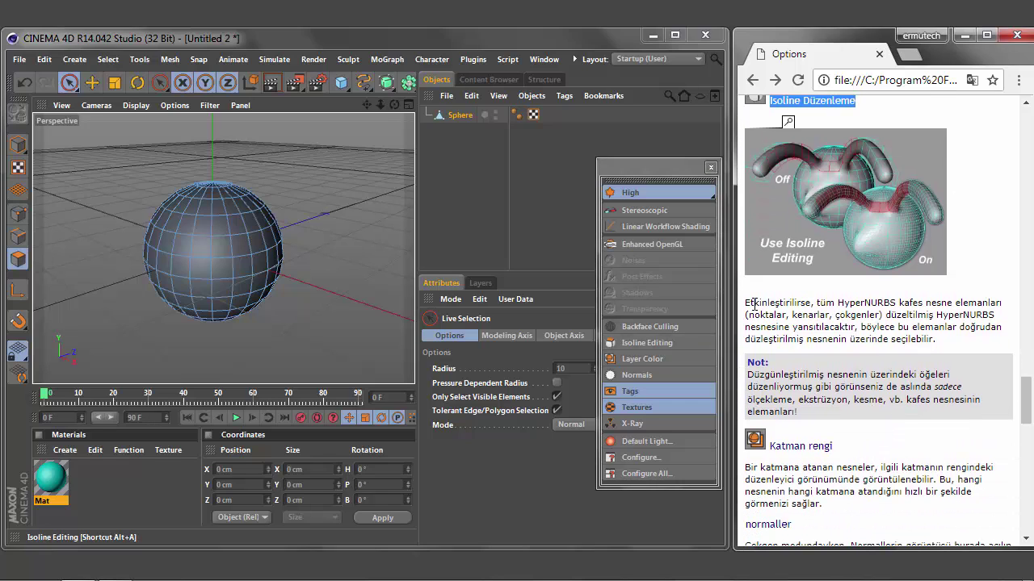
left_click_drag(746, 302, 1000, 342)
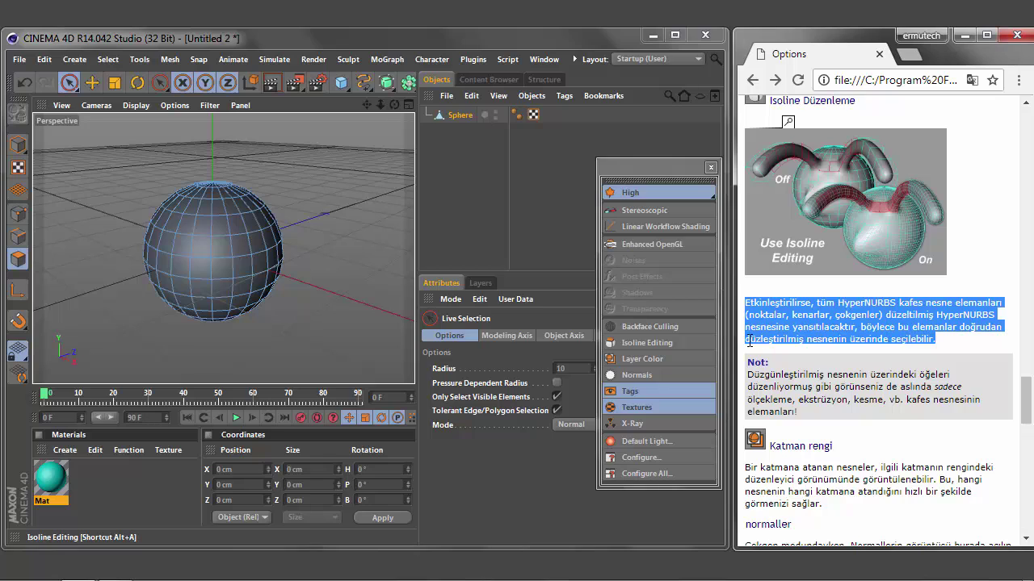
left_click(461, 115)
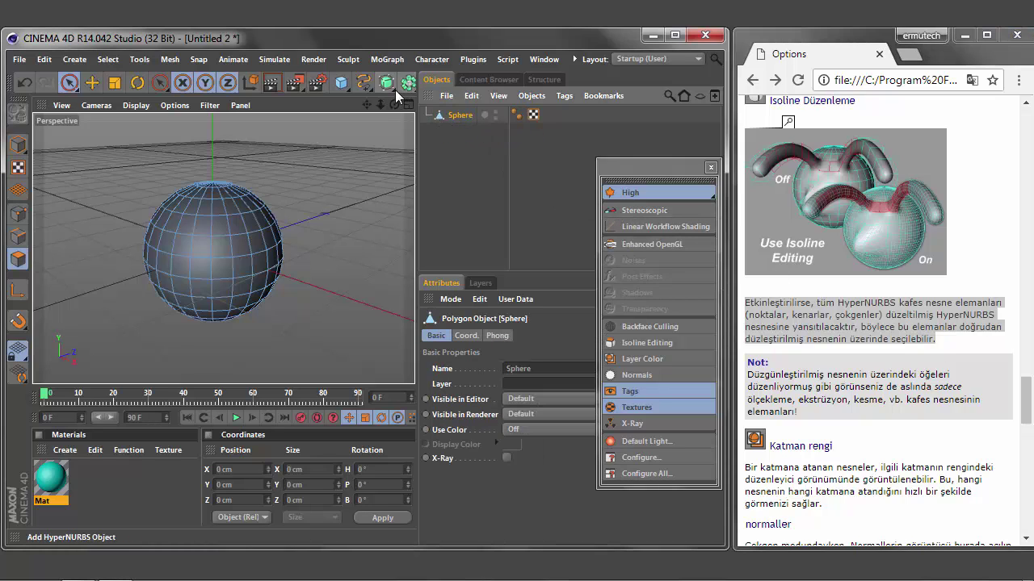
Step: Wrap the sphere in a HyperNURBS and, in Point mode, drag a left-edge point outward into a spike
left_click_drag(395, 95, 464, 105)
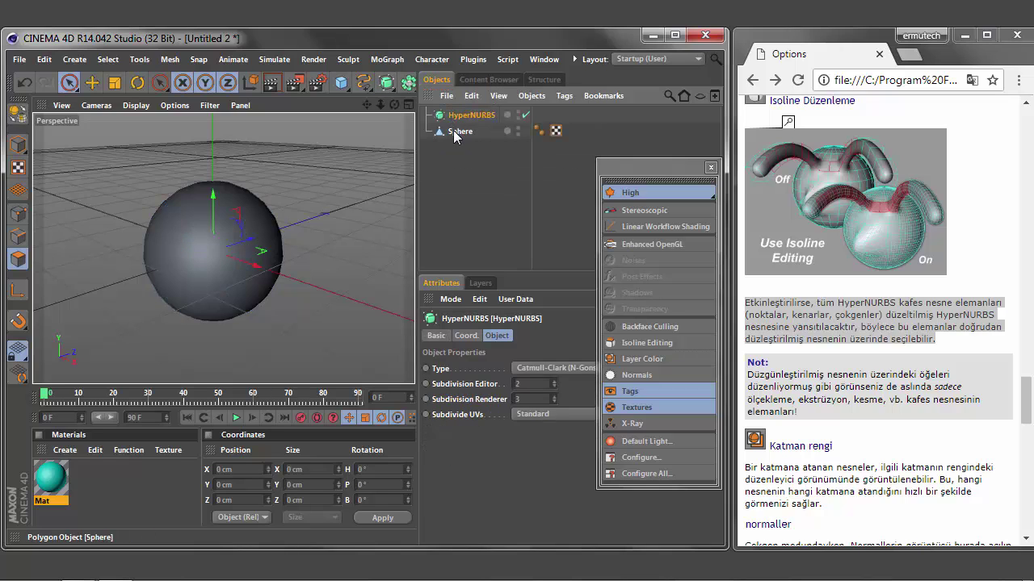
left_click(469, 131)
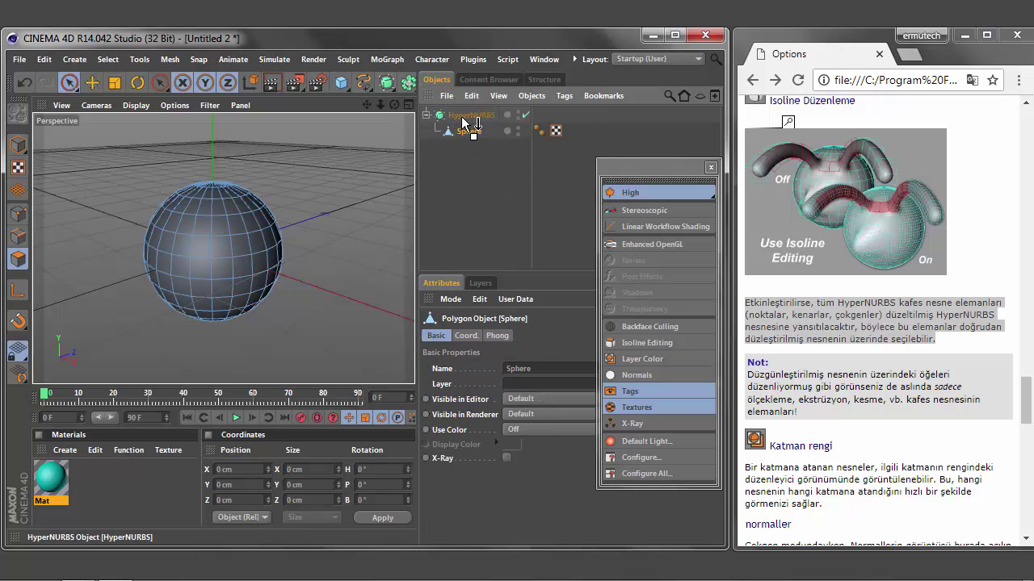
left_click(27, 223)
scroll(114, 242, "up", 2)
scroll(114, 242, "up", 2)
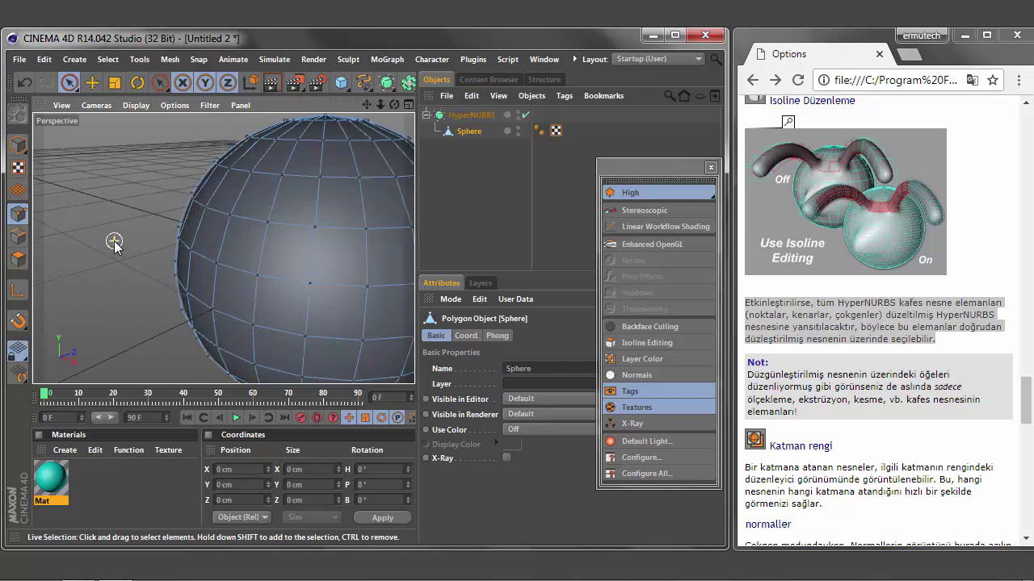
scroll(114, 242, "up", 2)
scroll(113, 242, "up", 1)
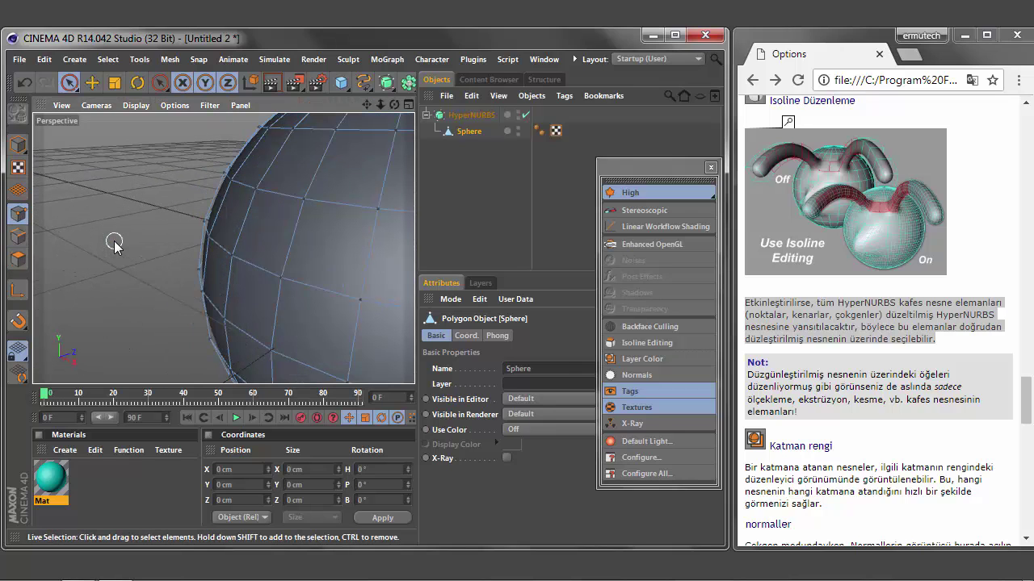
left_click(231, 257)
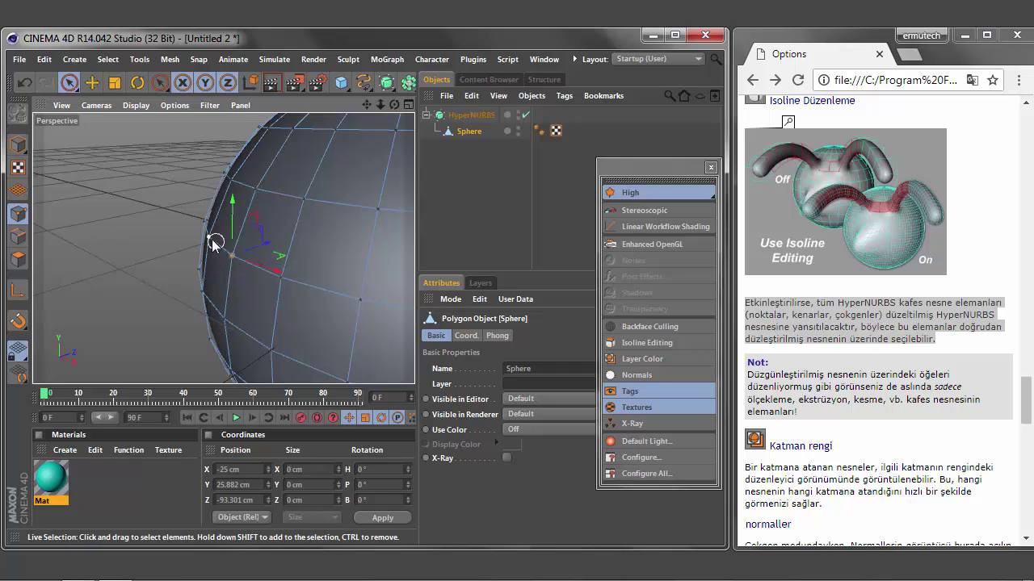
left_click(208, 237)
mouse_move(247, 228)
left_mouse_down()
mouse_move(210, 233)
mouse_move(254, 233)
mouse_move(223, 246)
mouse_move(157, 254)
mouse_move(217, 238)
left_mouse_up()
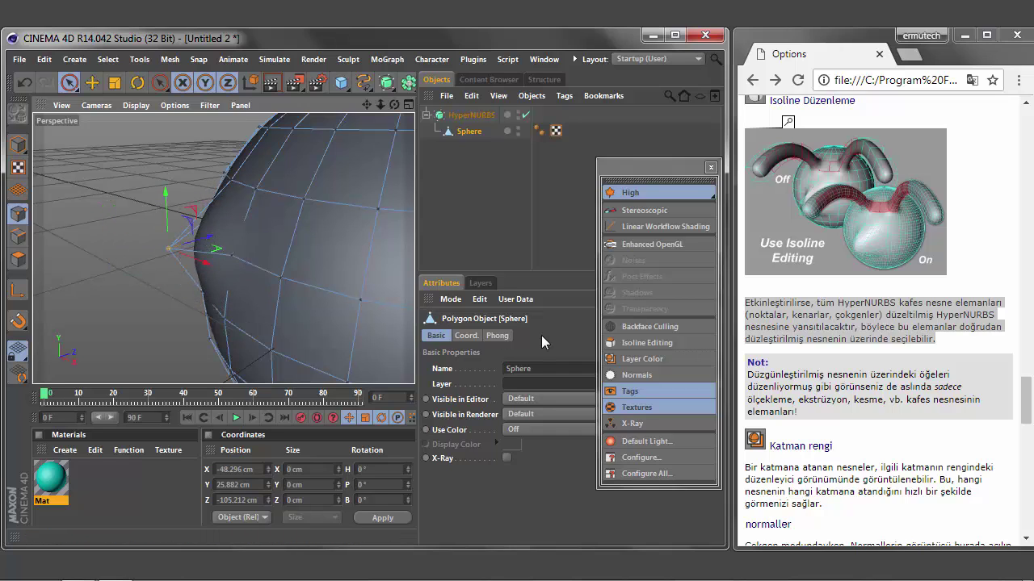
Step: With Isoline Editing on, pull the spike point further outward, then turn Isoline Editing off
left_click(650, 342)
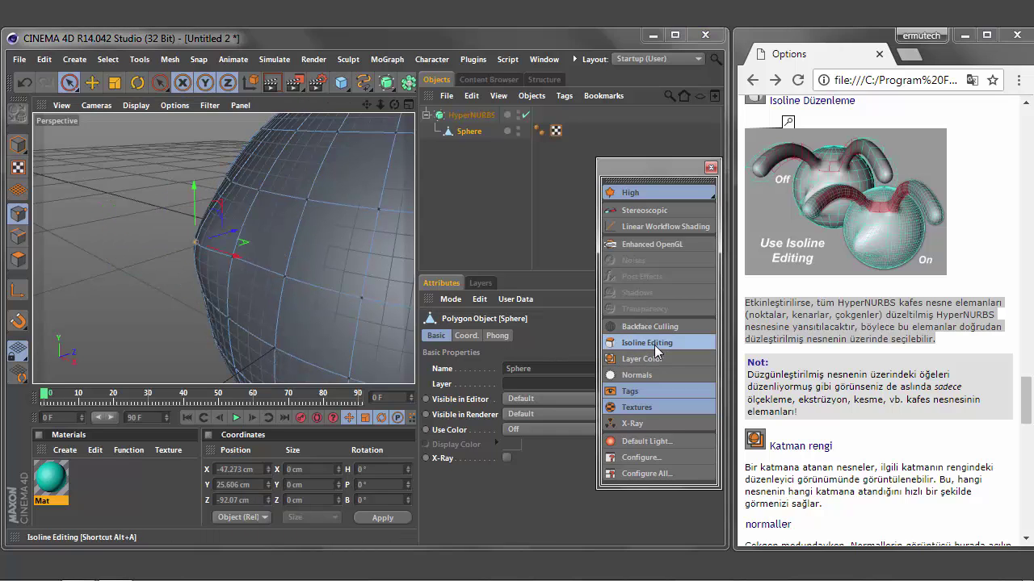
mouse_move(234, 235)
left_mouse_down()
mouse_move(154, 261)
mouse_move(103, 251)
left_mouse_up()
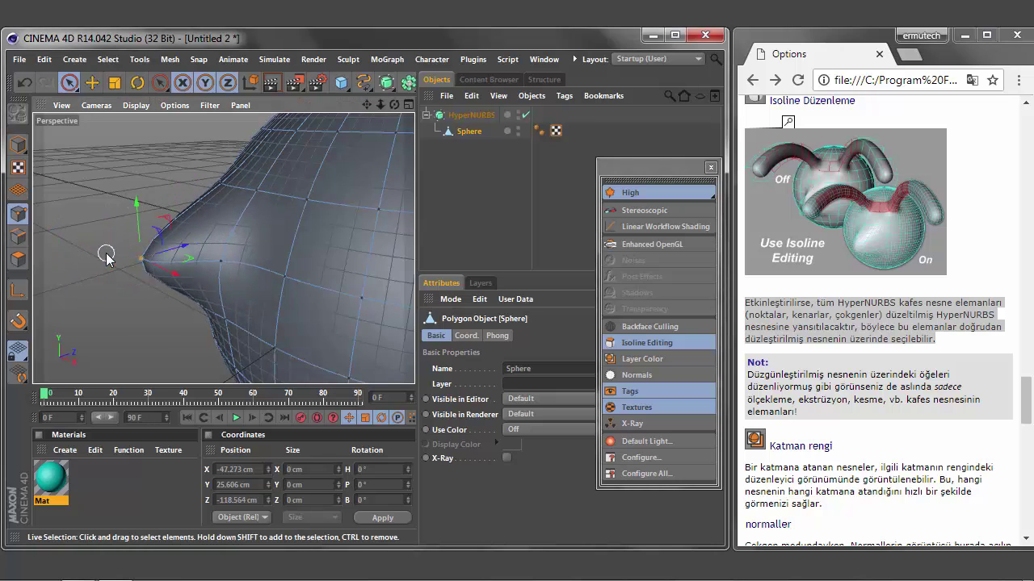
left_click(646, 344)
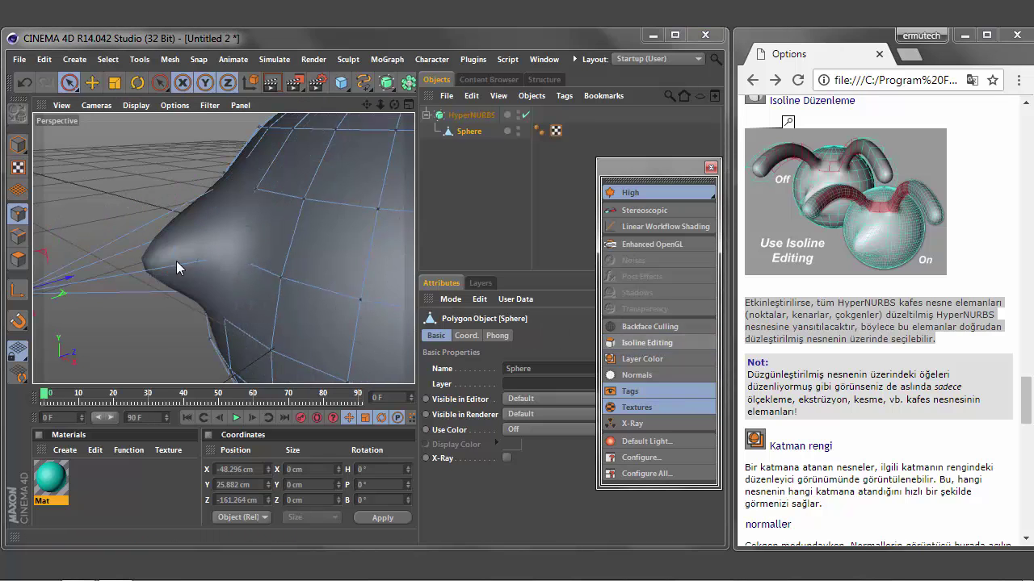
scroll(230, 246, "down", 3)
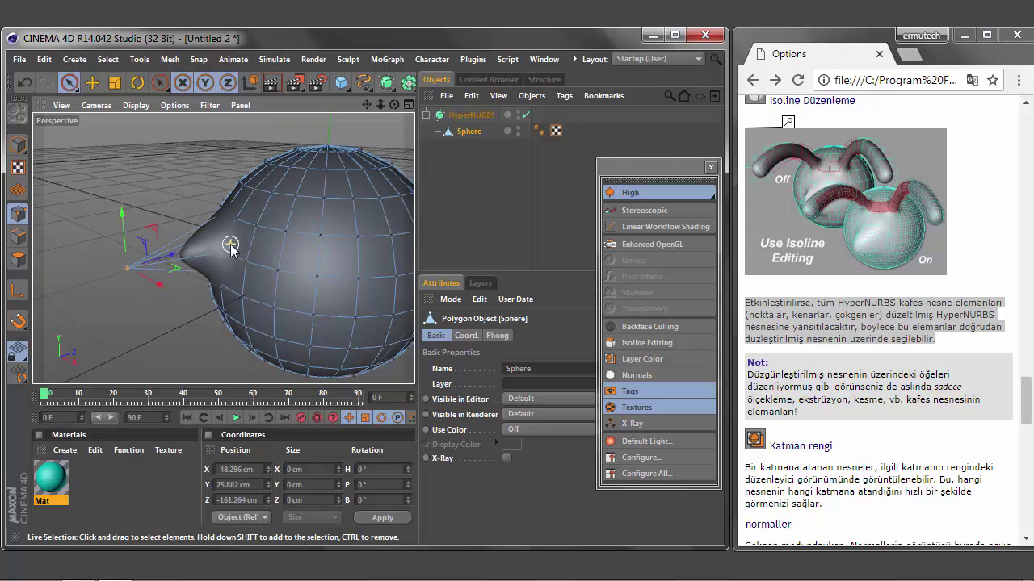
Step: Move a polygon beside the spike, comparing Isoline Editing on and off, then undo the edits
left_click(18, 260)
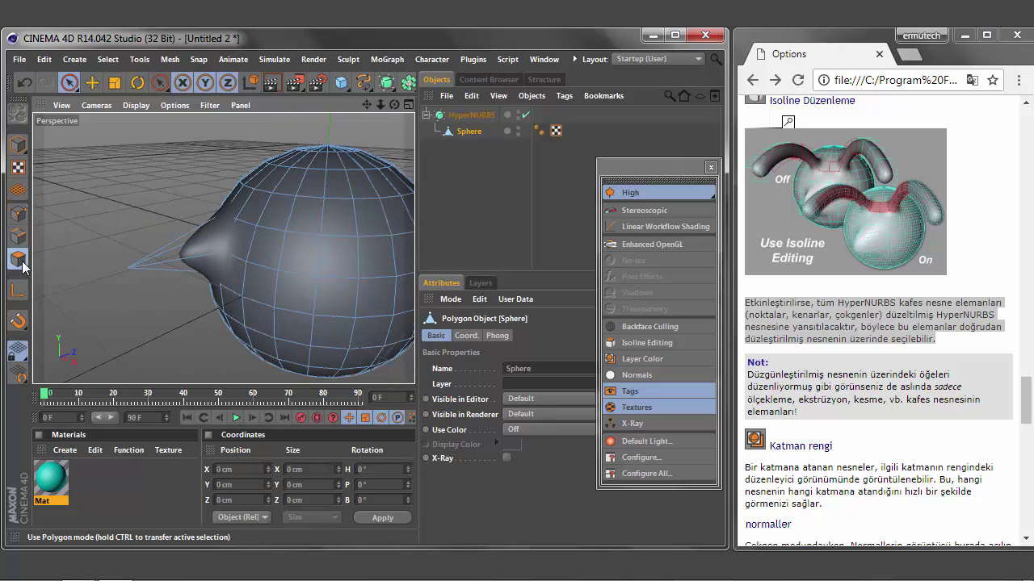
left_click(270, 260)
left_click_drag(394, 105, 226, 130)
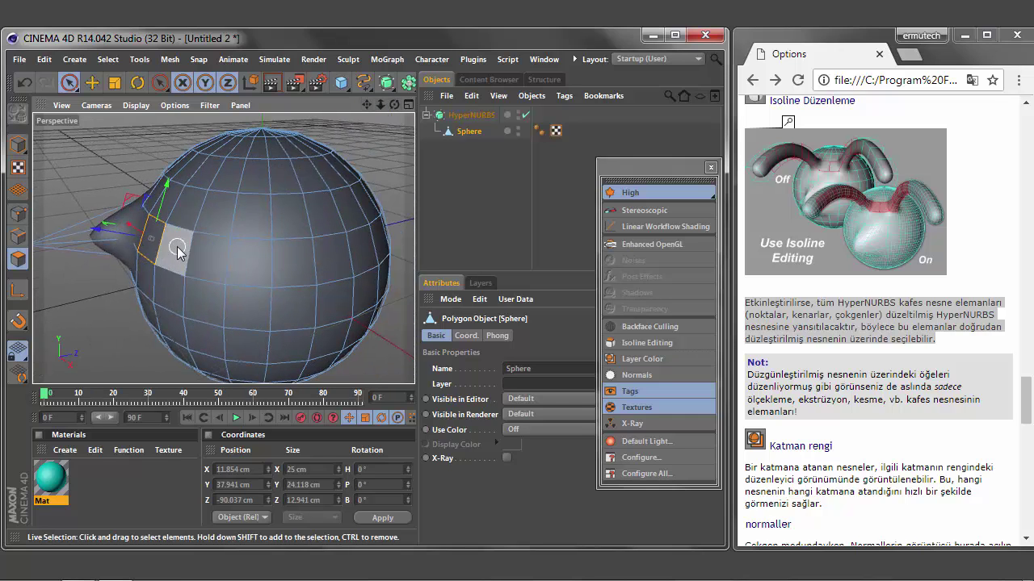
scroll(159, 251, "up", 5)
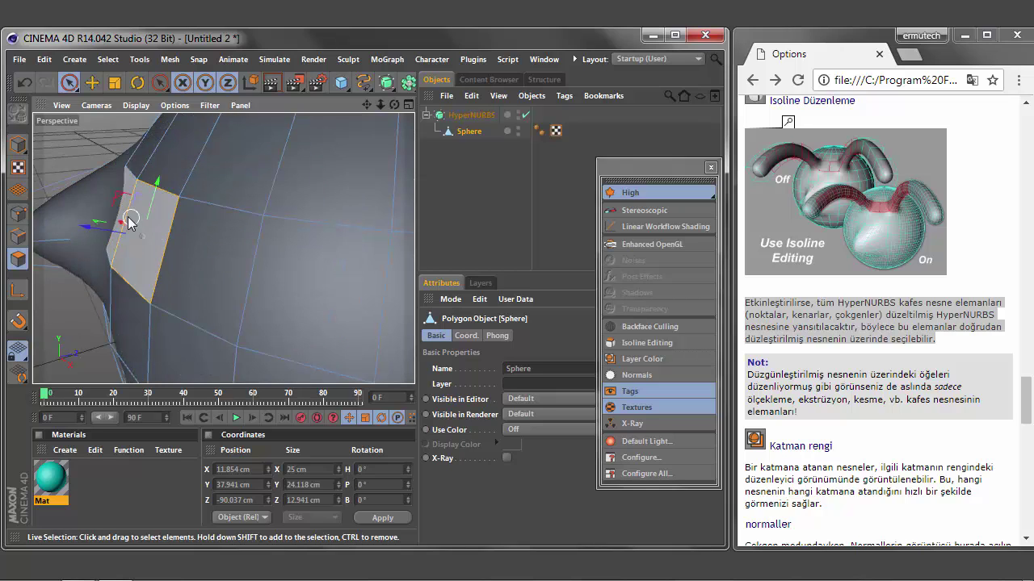
left_click_drag(86, 231, 86, 225)
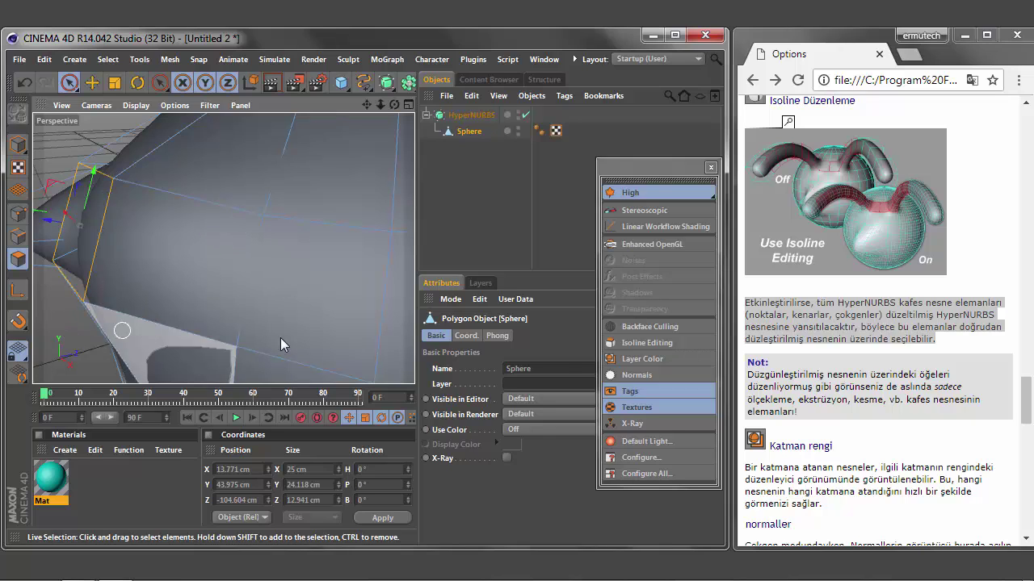
left_click(644, 353)
mouse_move(113, 175)
left_mouse_down()
mouse_move(116, 166)
mouse_move(144, 195)
left_mouse_up()
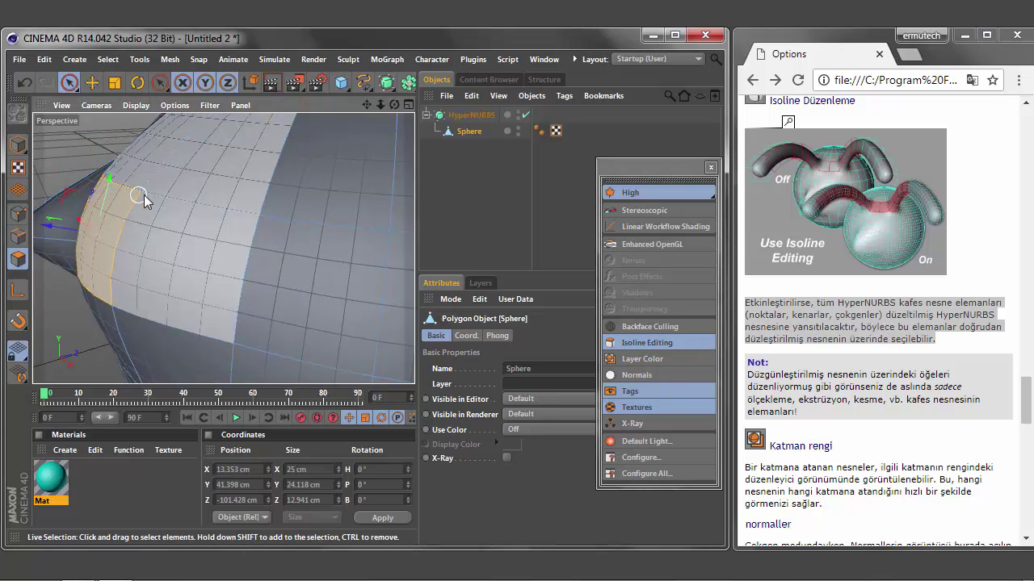
left_click(644, 343)
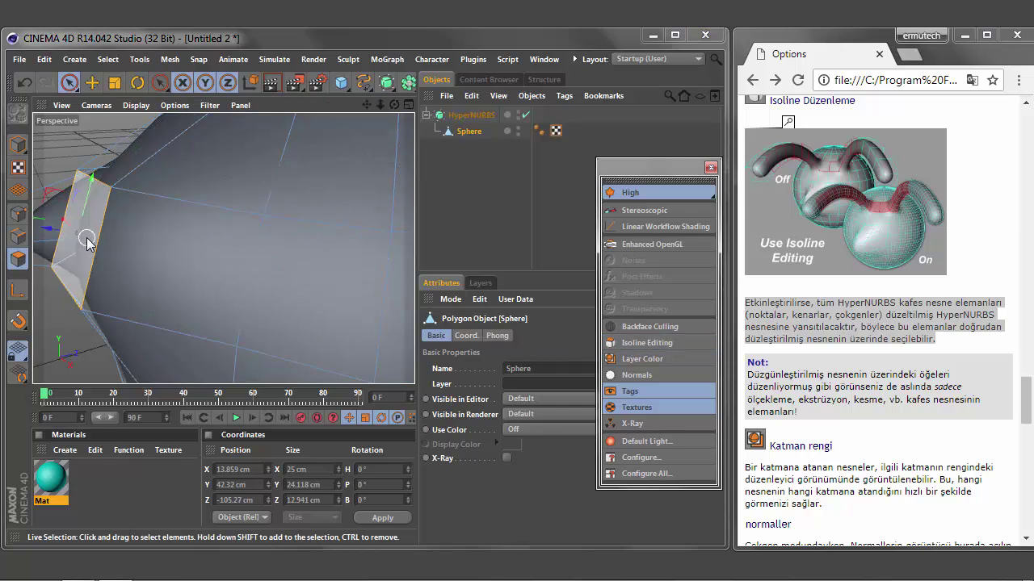
left_click(25, 85)
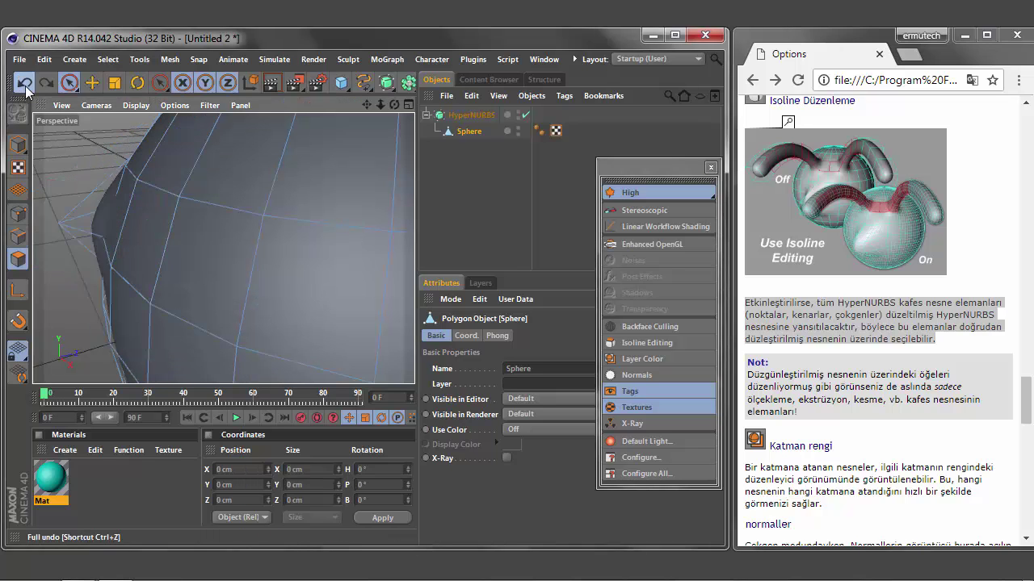
Step: Restore a full view of the round sphere and apply the teal Mat material to it
key("ctrl+shift+z")
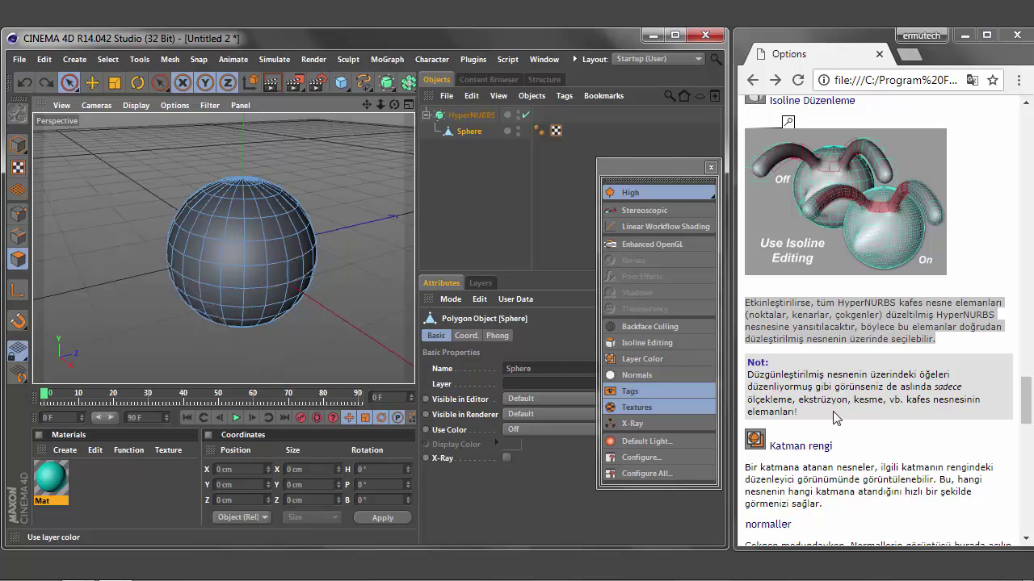
left_click(1024, 400)
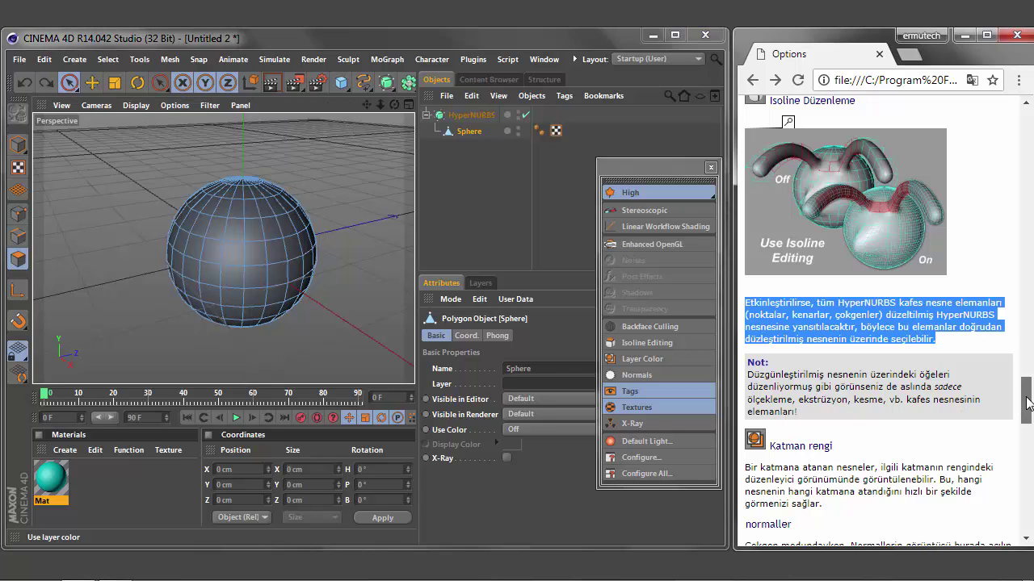
scroll(1024, 400, "down", 2)
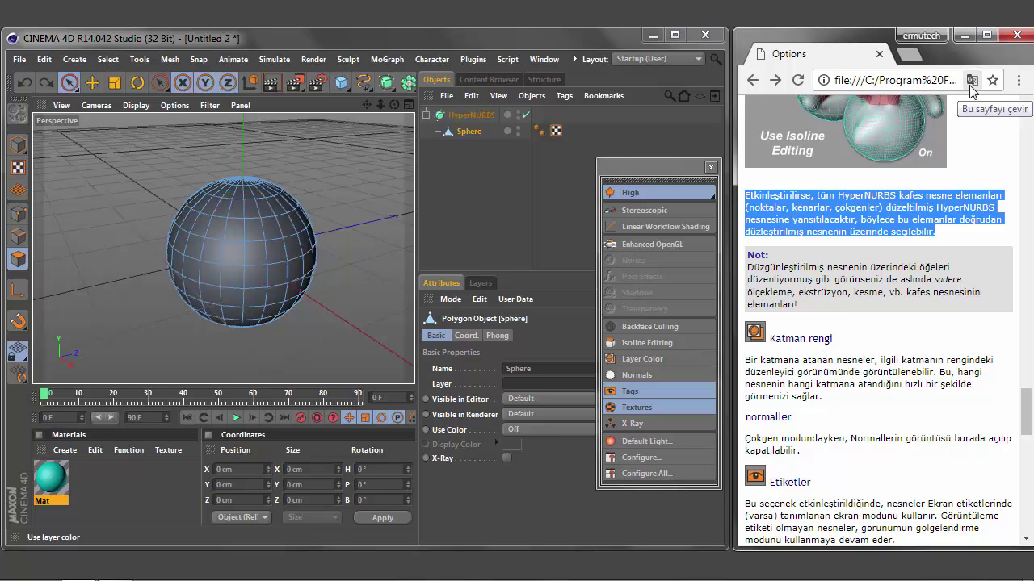
left_click_drag(834, 343, 764, 340)
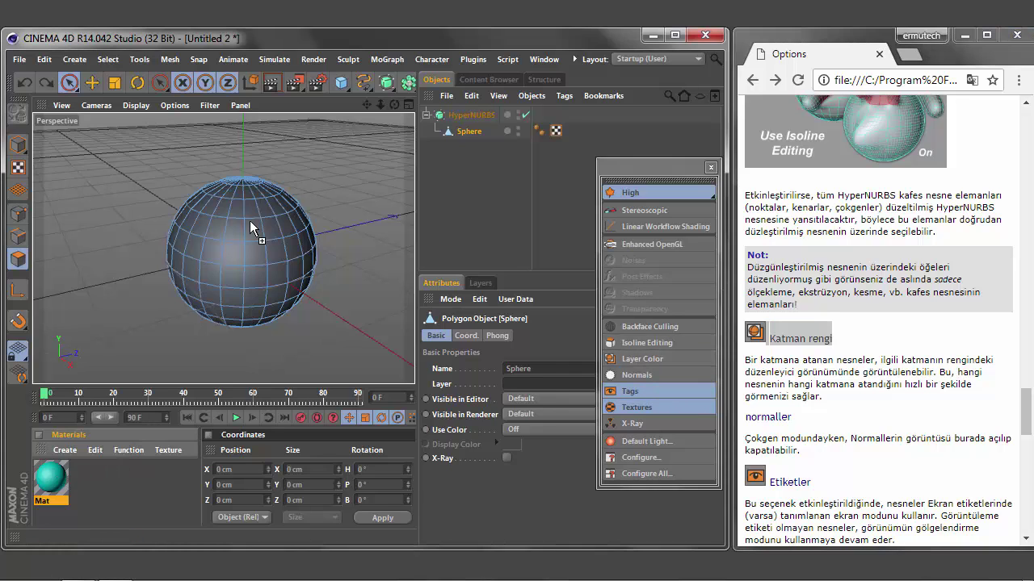
left_click_drag(58, 482, 249, 220)
left_click(132, 106)
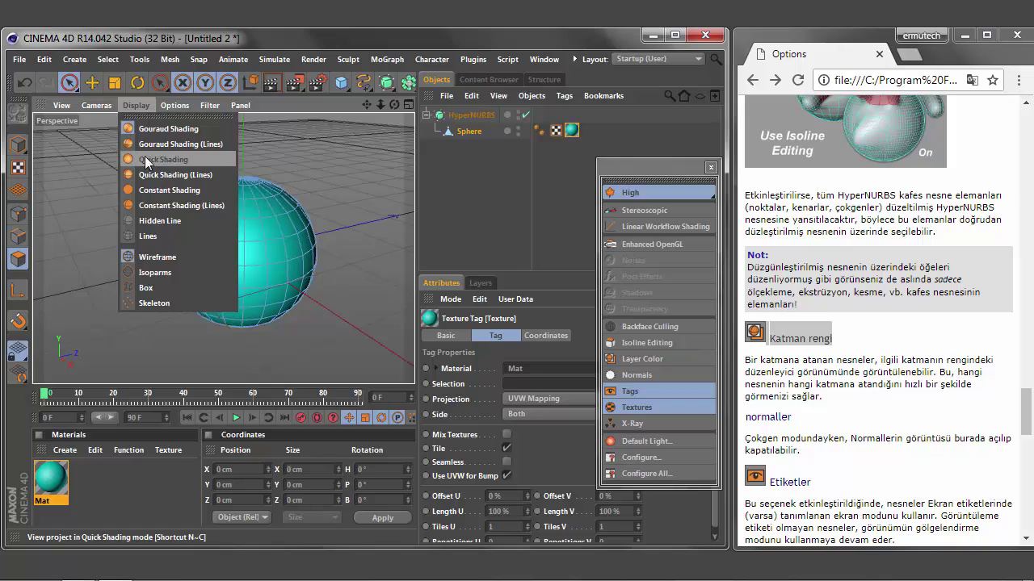
Step: Choose a viewport shading mode, clear the object selection, and switch to the Move tool
left_click(151, 142)
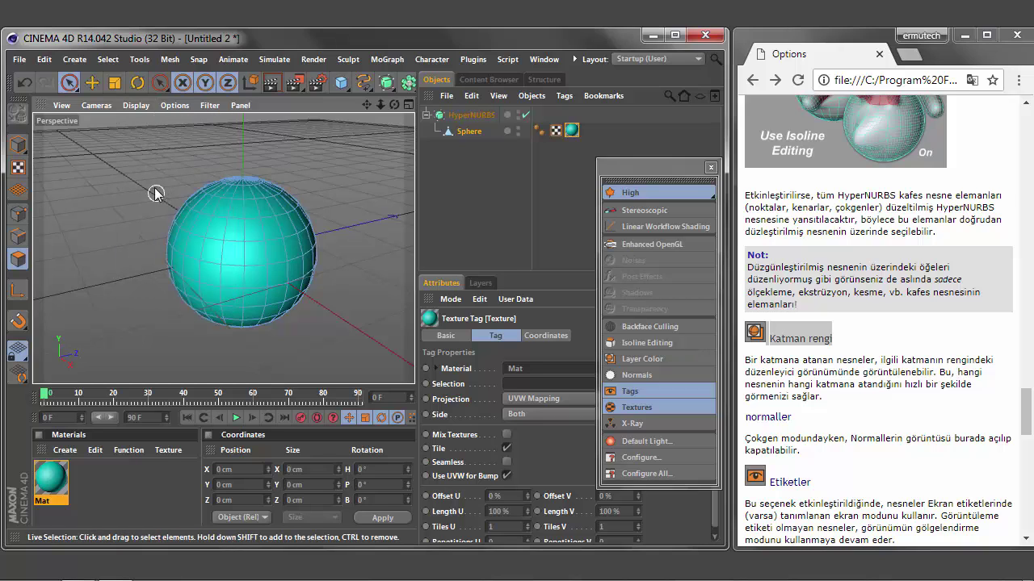
left_click(470, 130)
left_click(467, 183)
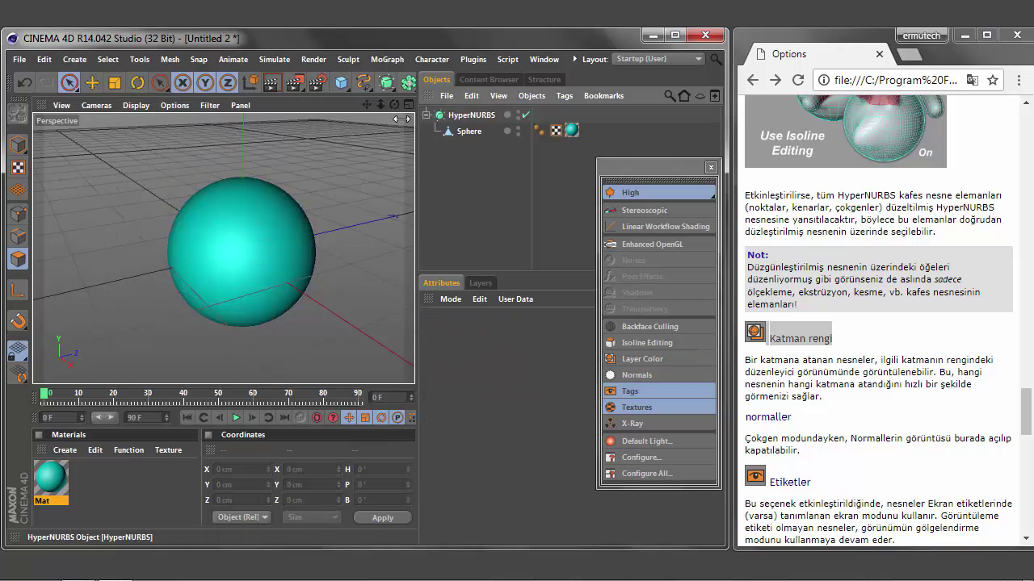
left_click(92, 83)
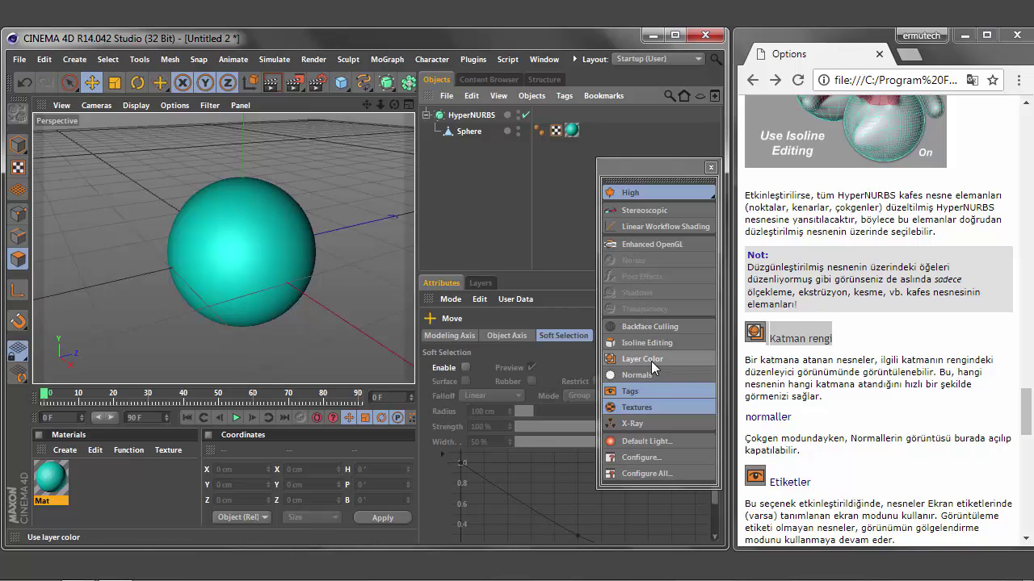
Step: Select the Sphere, preview Layer Color display then turn it off, and scroll help to Etiketler
left_click(465, 133)
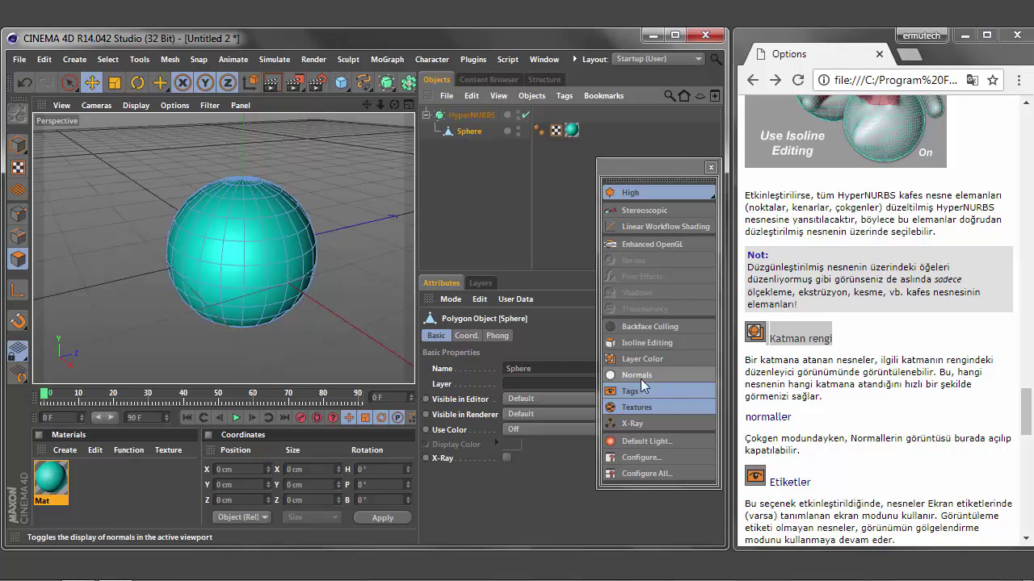
left_click(658, 360)
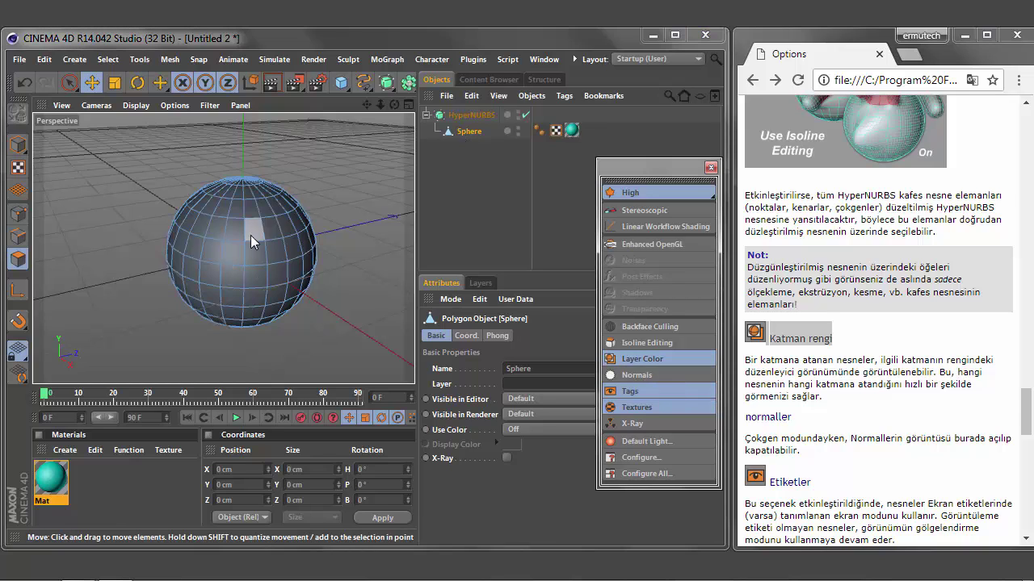
left_click(642, 360)
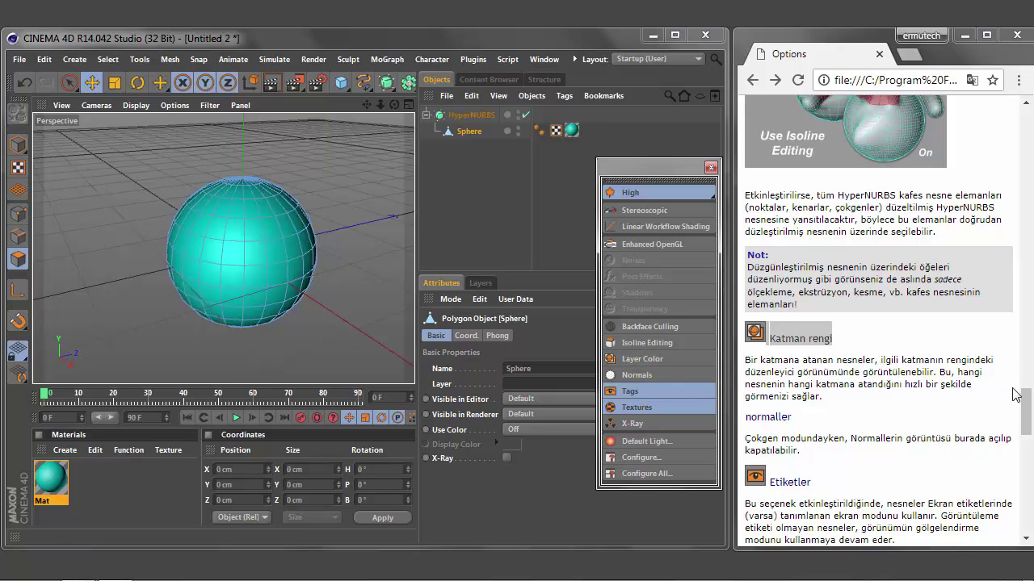
left_click_drag(1025, 404, 1027, 413)
scroll(870, 311, "down", 3)
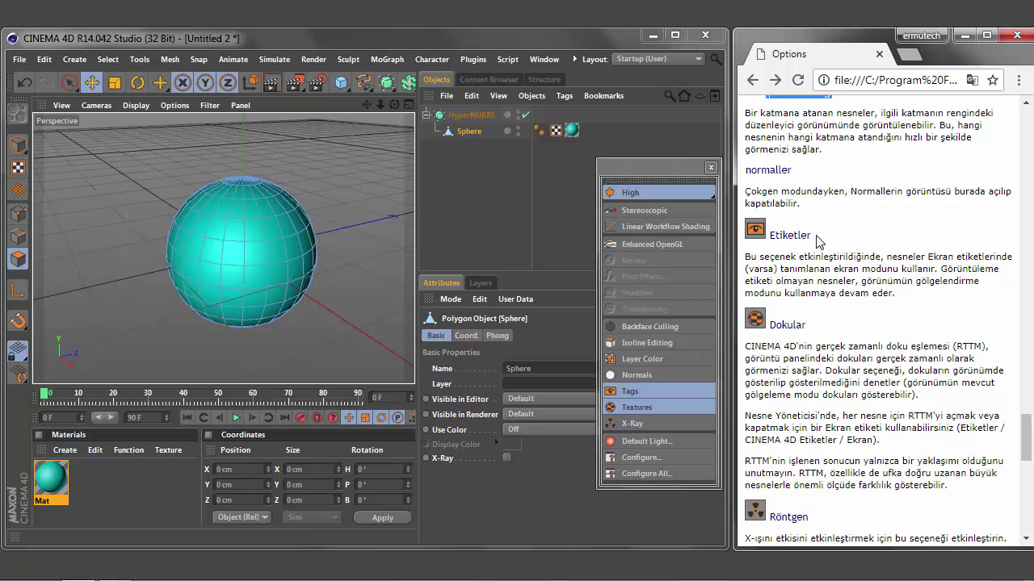
Step: Move the floating display-options palette aside, over the Etiketler section of the help page
mouse_move(821, 240)
left_mouse_down()
mouse_move(769, 236)
mouse_move(895, 294)
left_mouse_up()
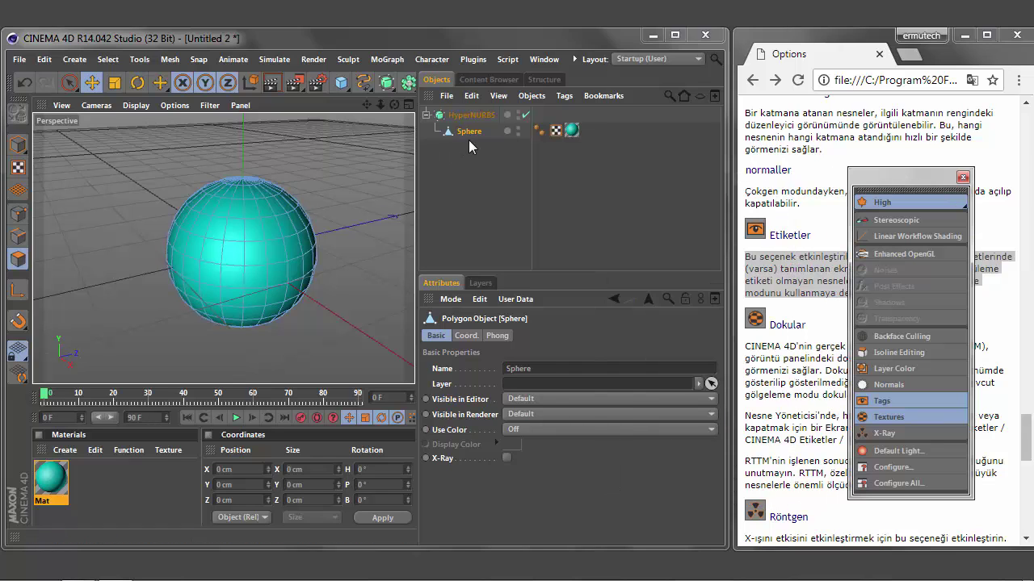
Step: Add the HyperNURBS to a new layer and toggle that layer's visibility off and on twice
left_click(508, 119)
left_click(540, 124)
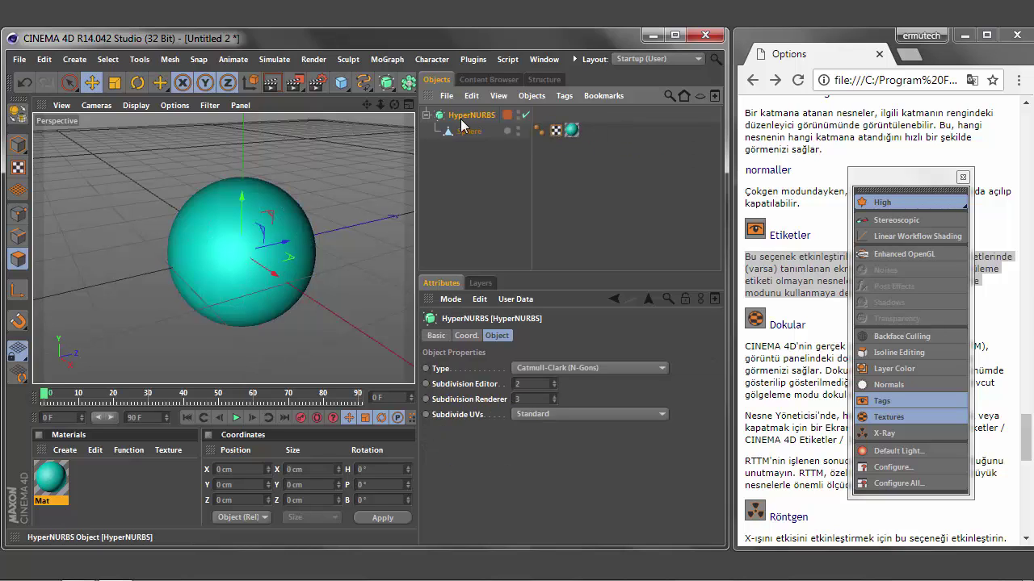
left_click(426, 116)
left_click(481, 284)
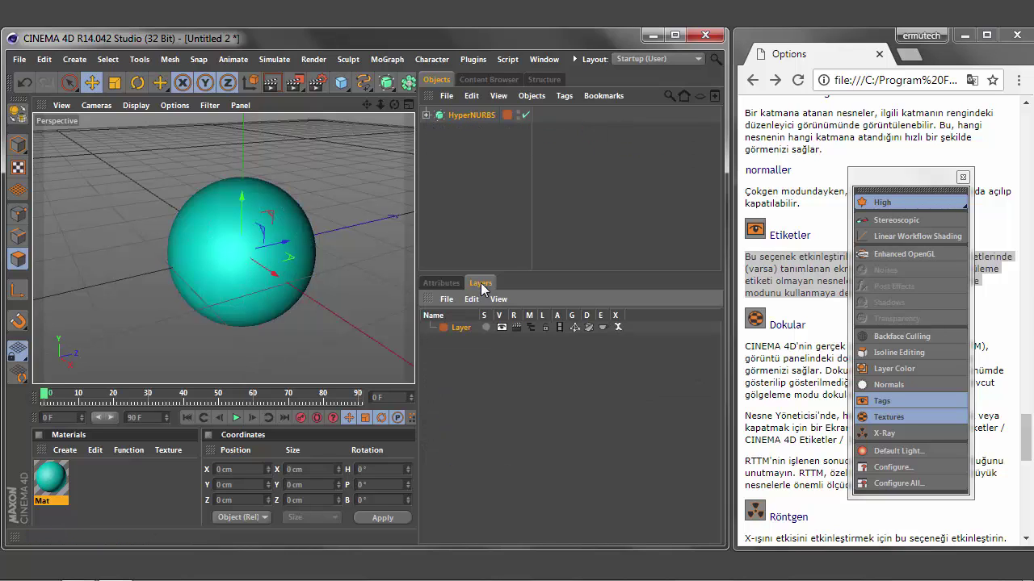
left_click(501, 327)
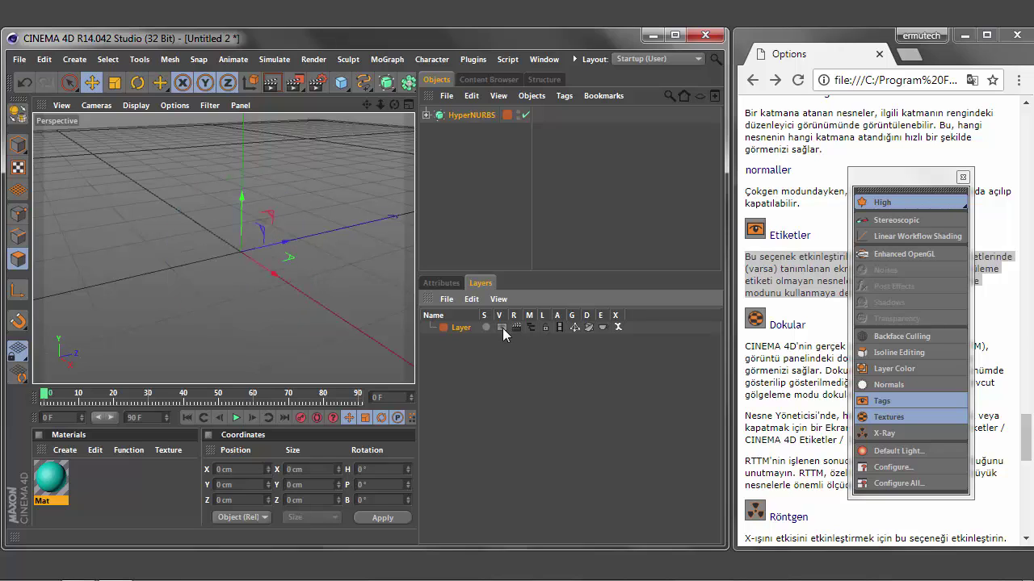
left_click(502, 327)
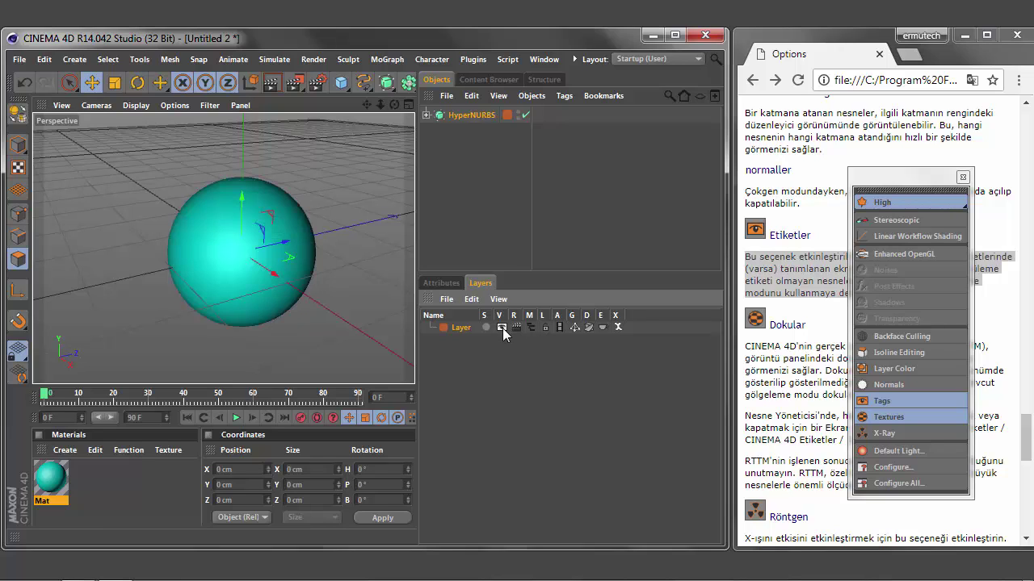
left_click(502, 327)
left_click(501, 327)
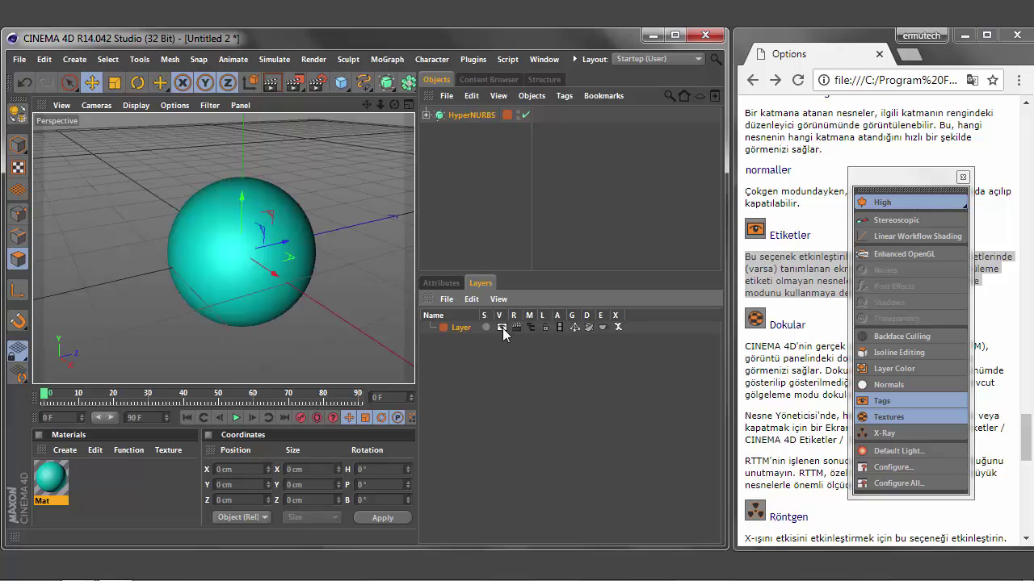
Step: Select the sphere's texture tag, toggle the layer's visibility again, and show the Object Manager filters
left_click(426, 116)
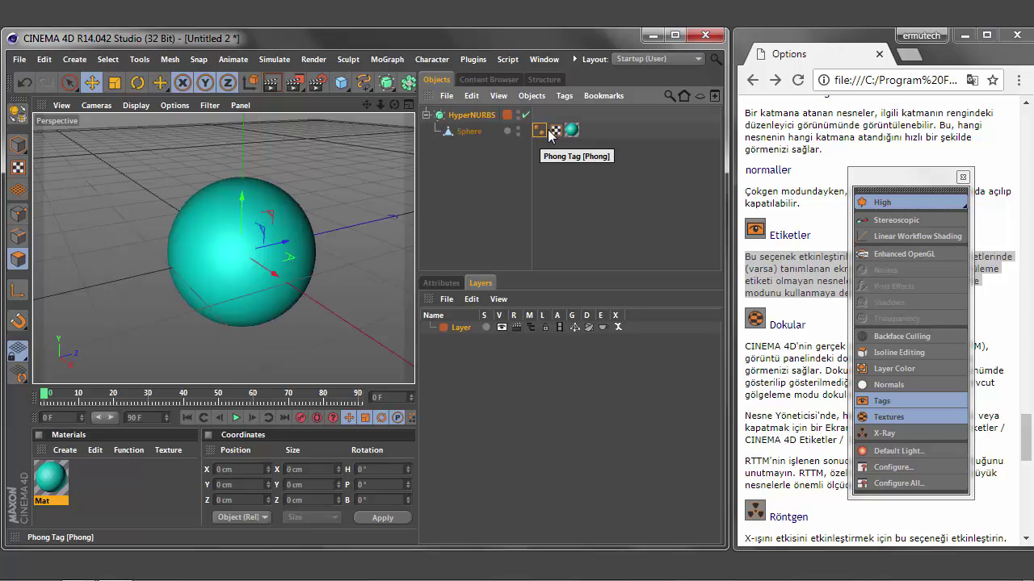
left_click(573, 132)
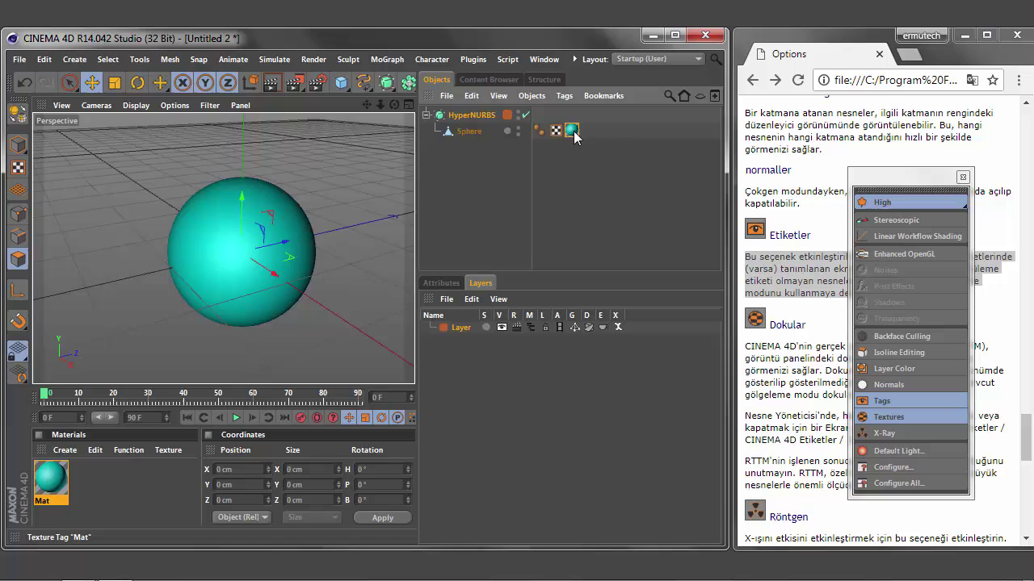
left_click(502, 328)
left_click(501, 328)
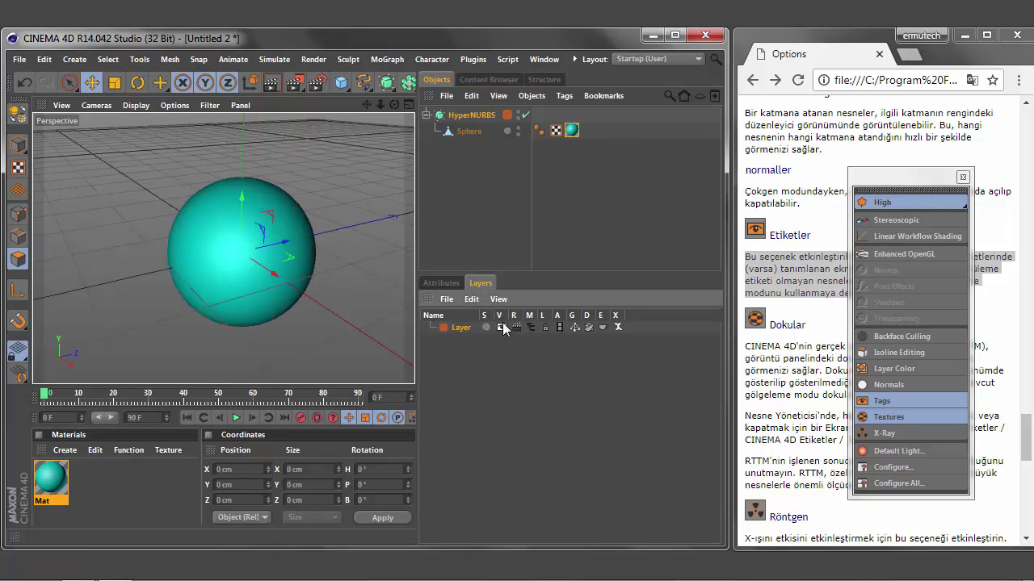
left_click(699, 97)
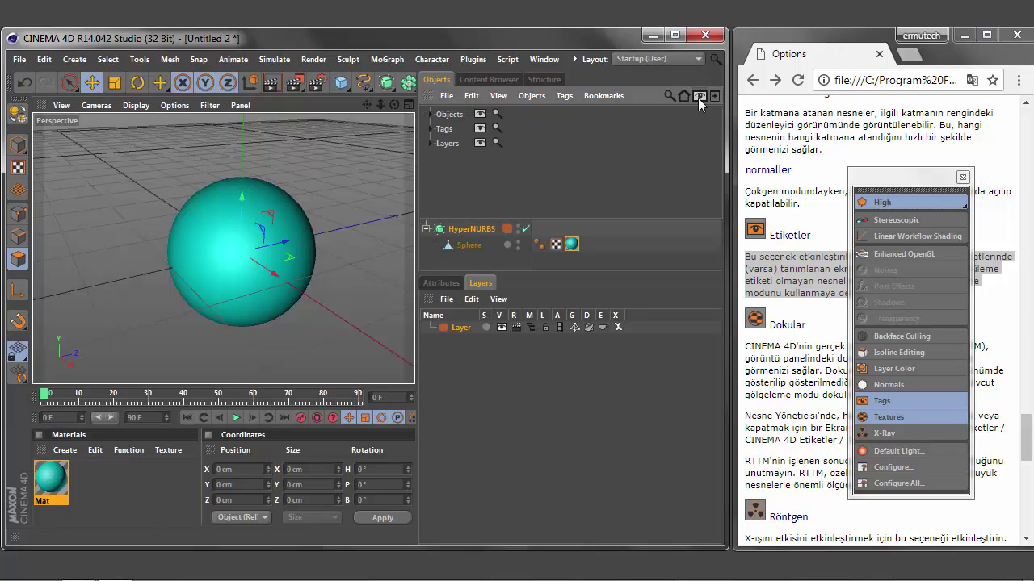
Step: Hide objects with the Object Manager filter's Objects eye, then show them again
left_click(480, 114)
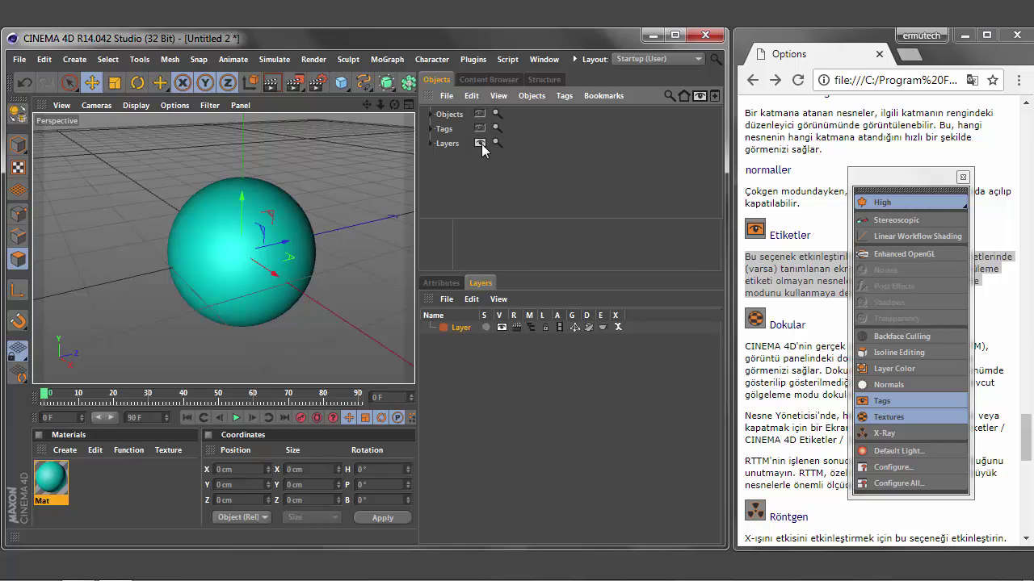
left_click(698, 96)
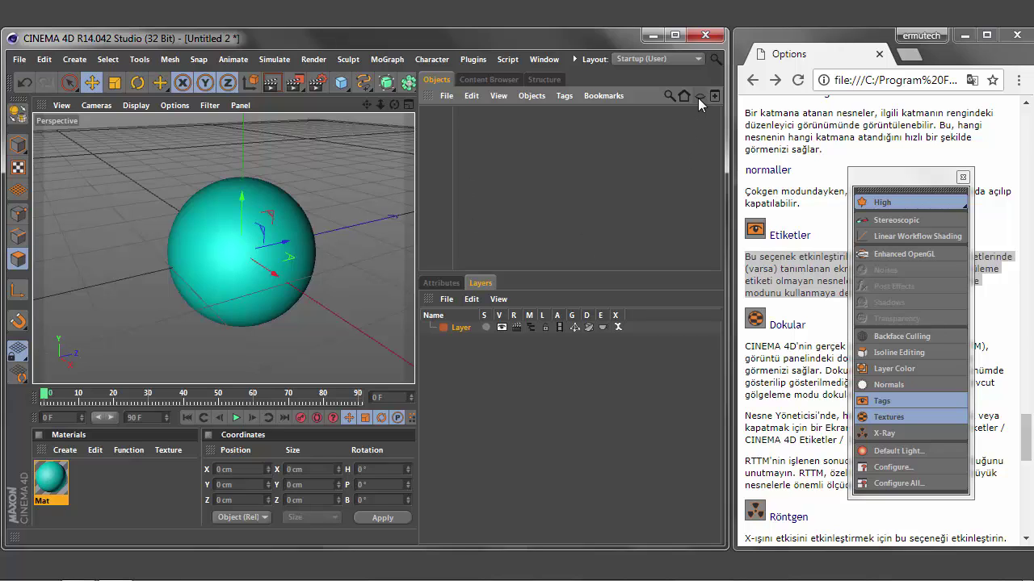
left_click(699, 96)
left_click(480, 143)
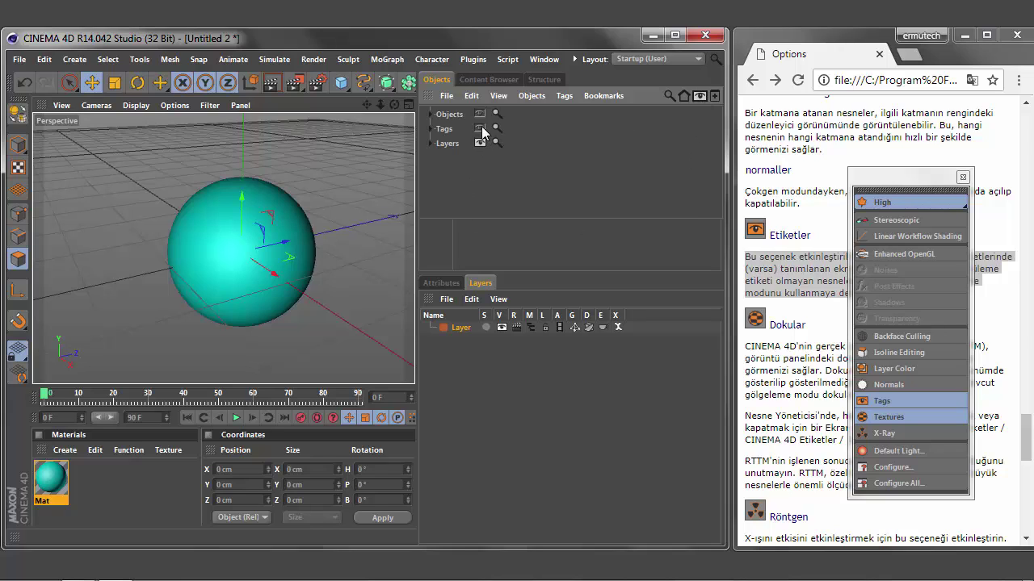
left_click(480, 129)
left_click(479, 114)
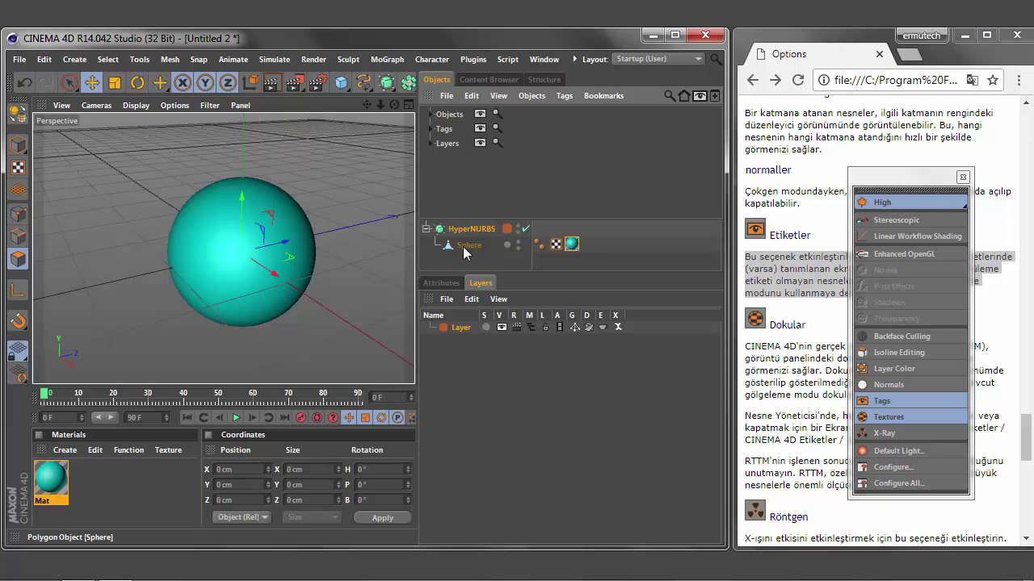
Step: Hide and restore tags, close the filter panel, and move the display palette back
left_click(479, 128)
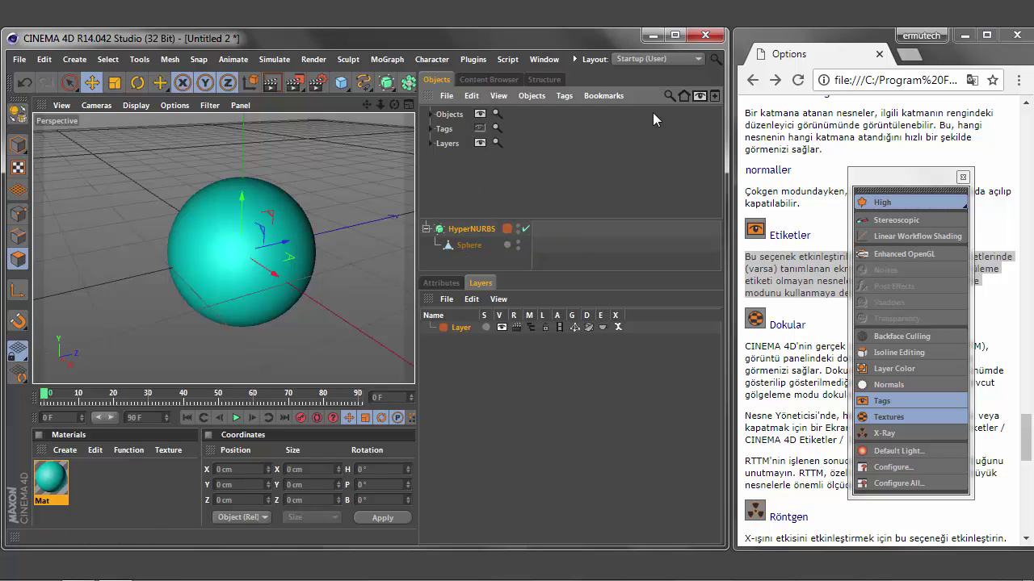
left_click(700, 97)
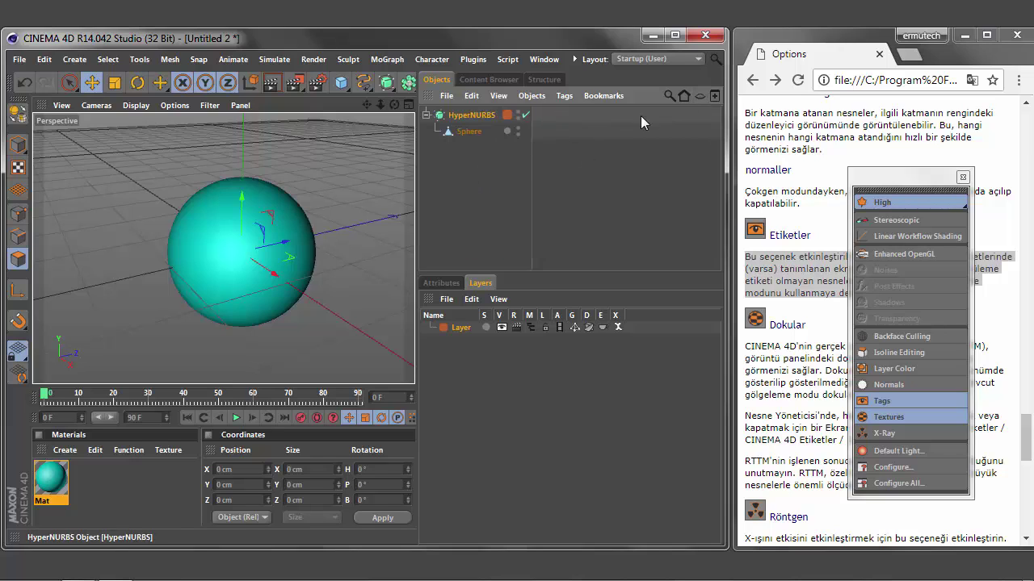
left_click(699, 97)
left_click(480, 128)
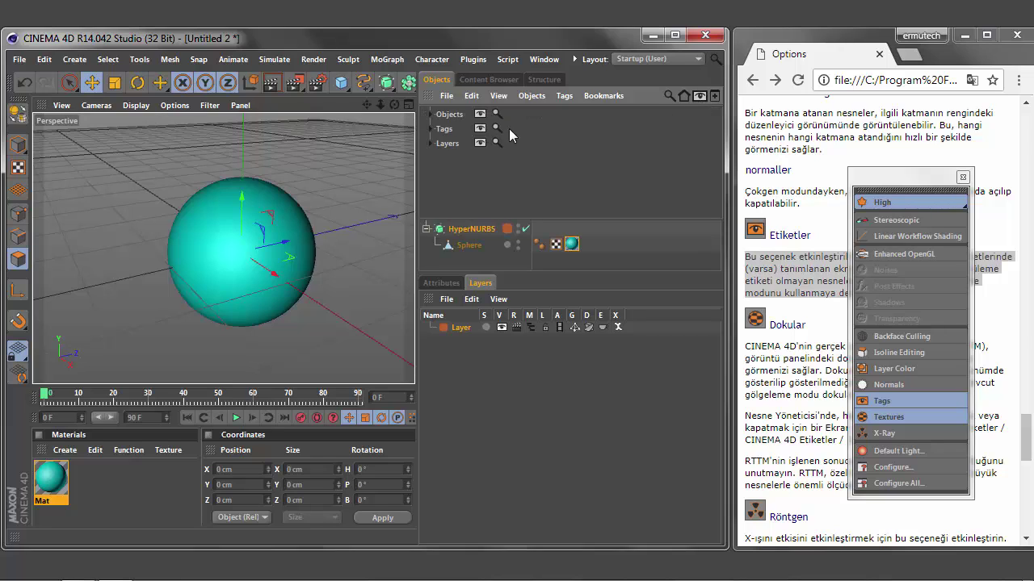
left_click(701, 96)
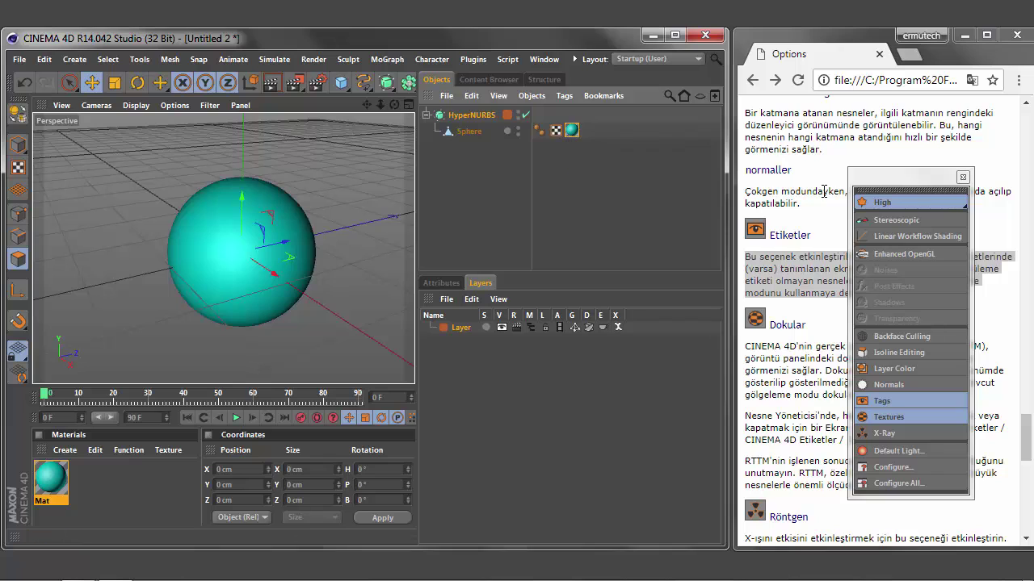
left_click_drag(898, 179, 644, 181)
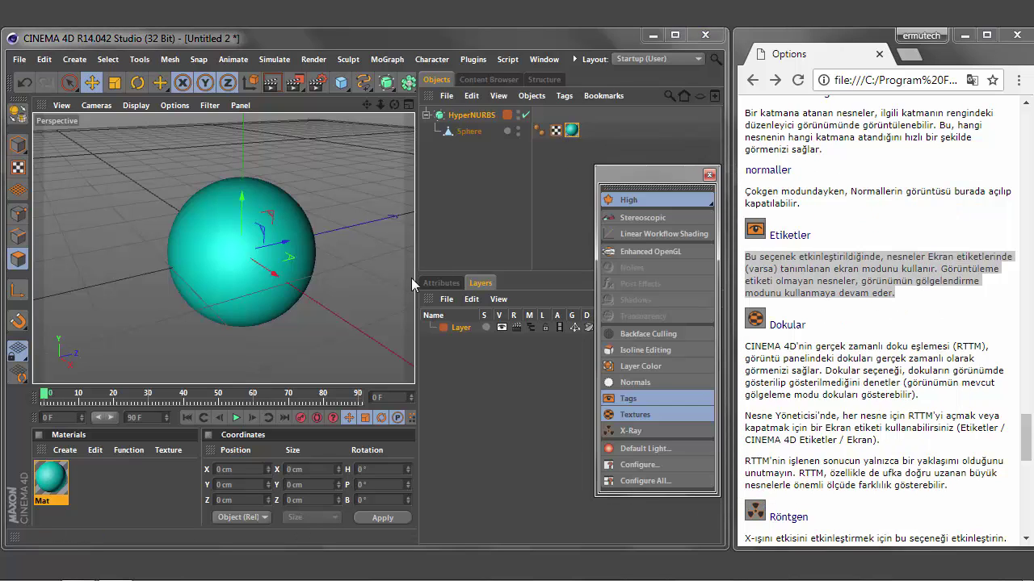
Step: Highlight the Dokular paragraph in the help, then select the sphere's Texture tag
left_click(442, 283)
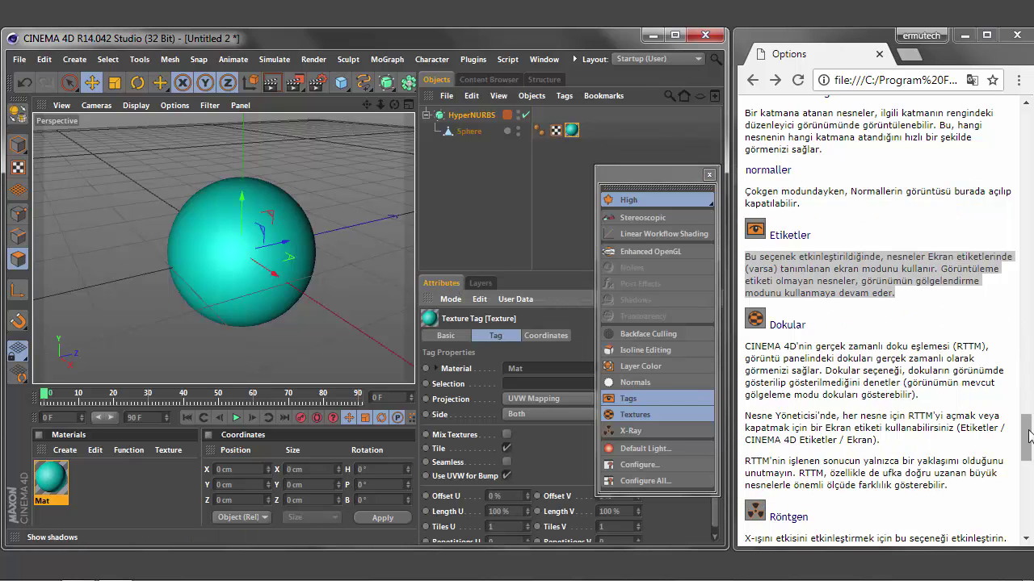
left_click_drag(1028, 436, 1027, 453)
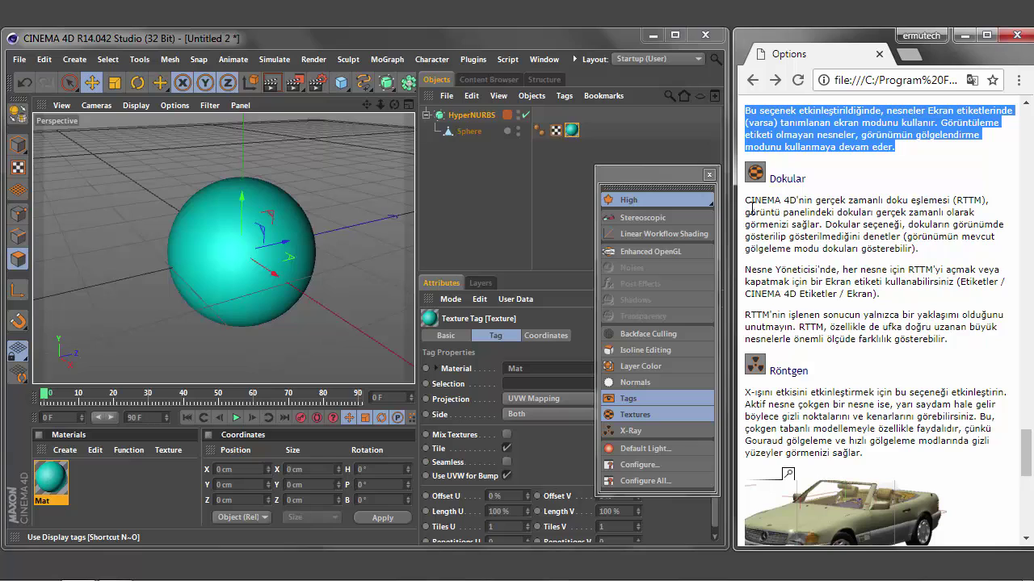
left_click_drag(747, 200, 989, 250)
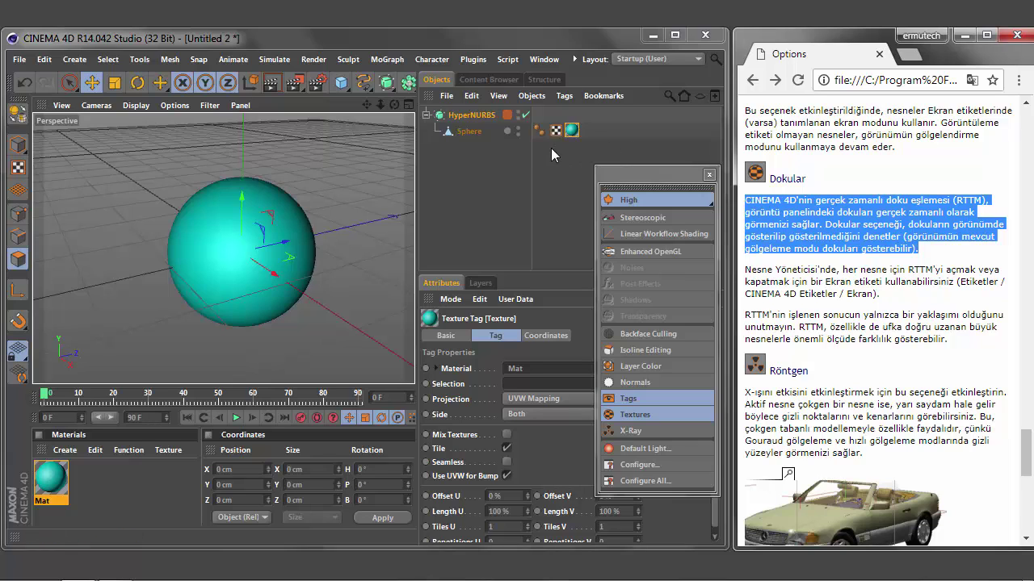
left_click(571, 133)
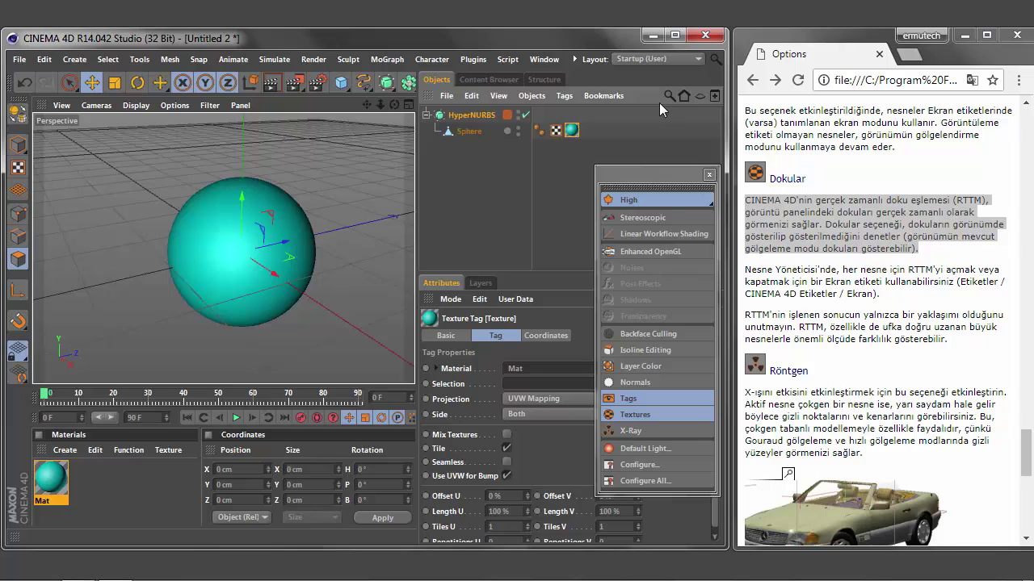
Step: Hide tags through the Object Manager filter and show them again, leaving the filter open
left_click(697, 98)
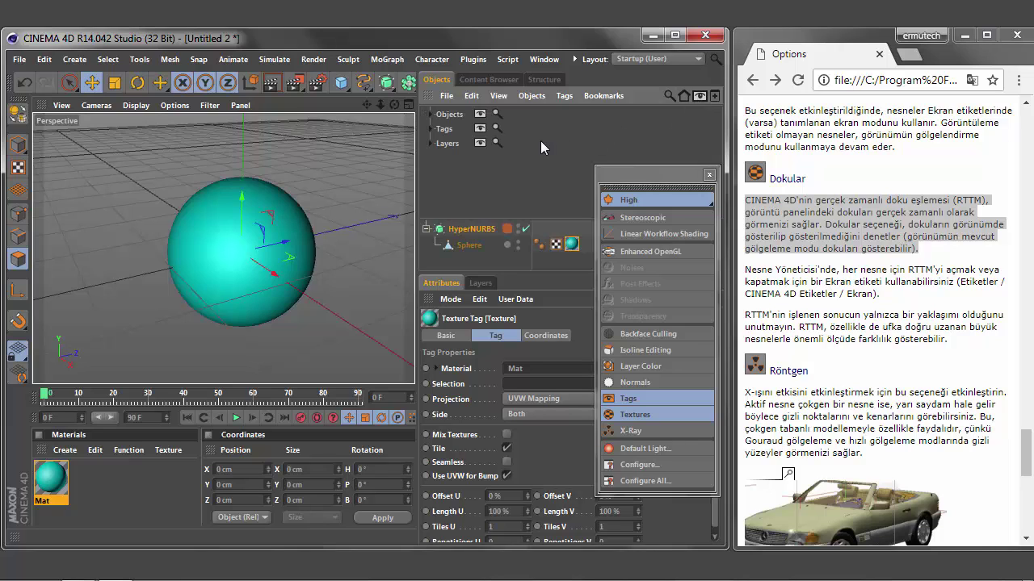
left_click(496, 128)
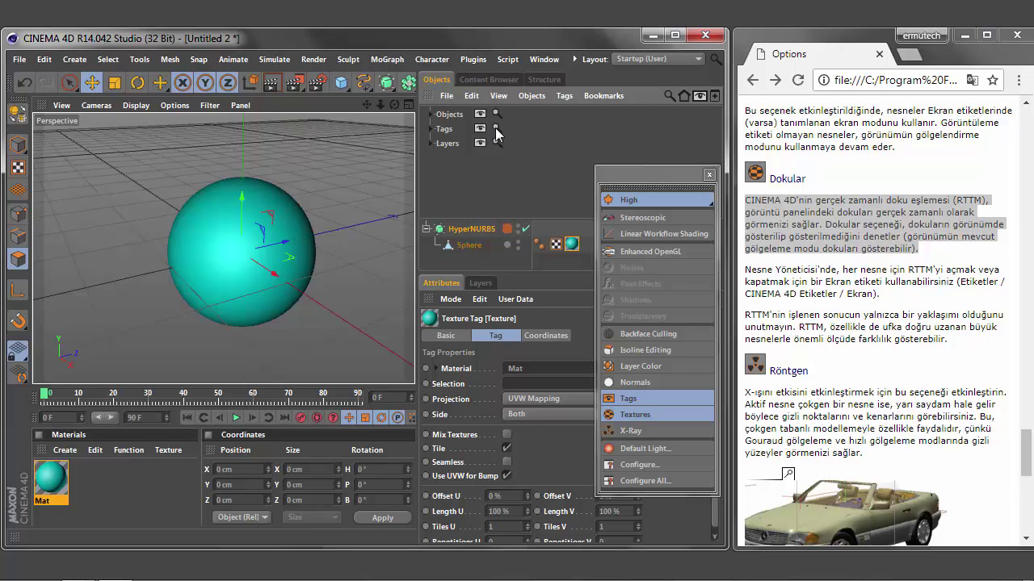
left_click(482, 129)
left_click(699, 96)
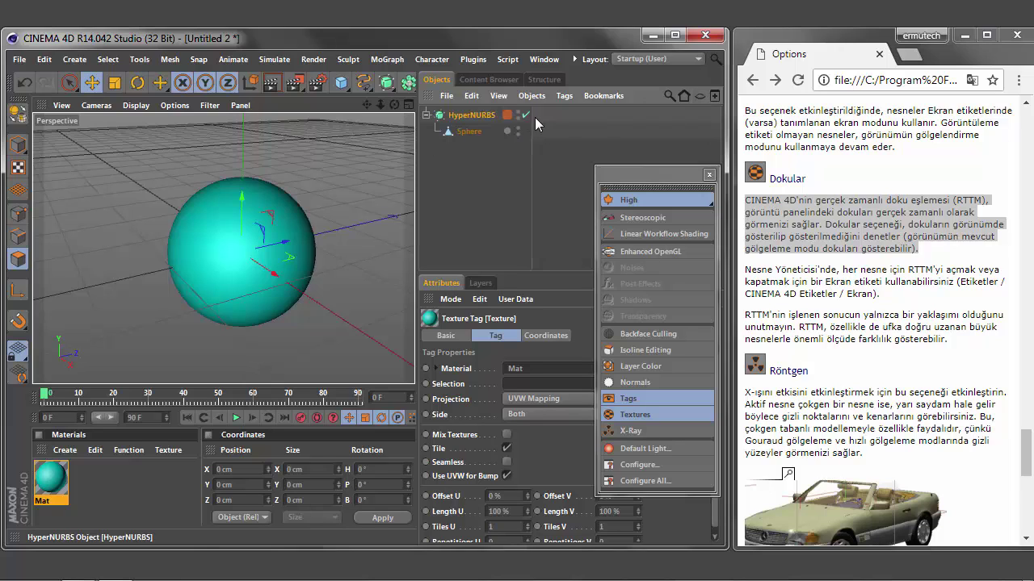
left_click(699, 96)
left_click(481, 129)
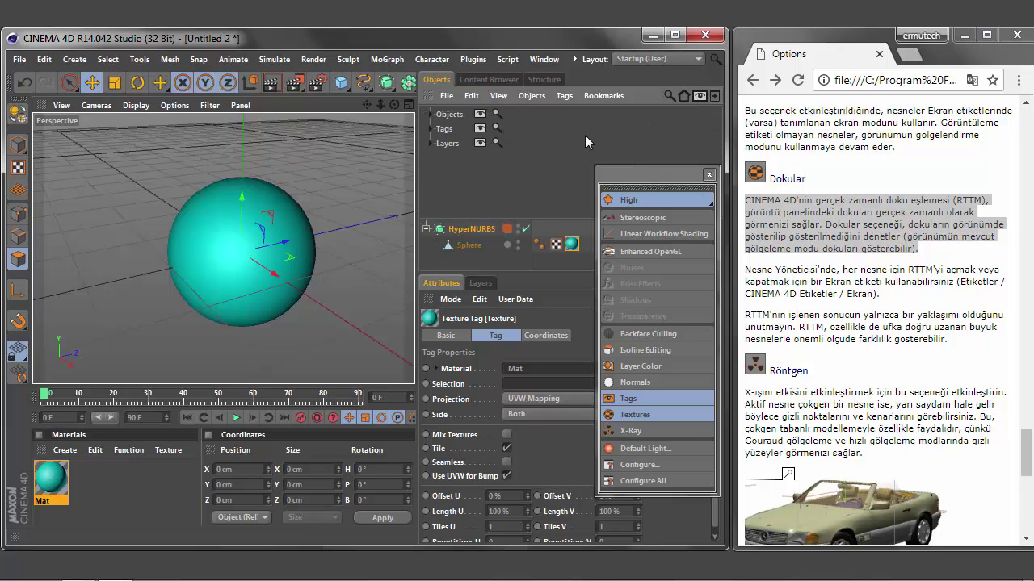
Step: Check the texture tag's context menu, then scroll the help to the Röntgen section
right_click(572, 246)
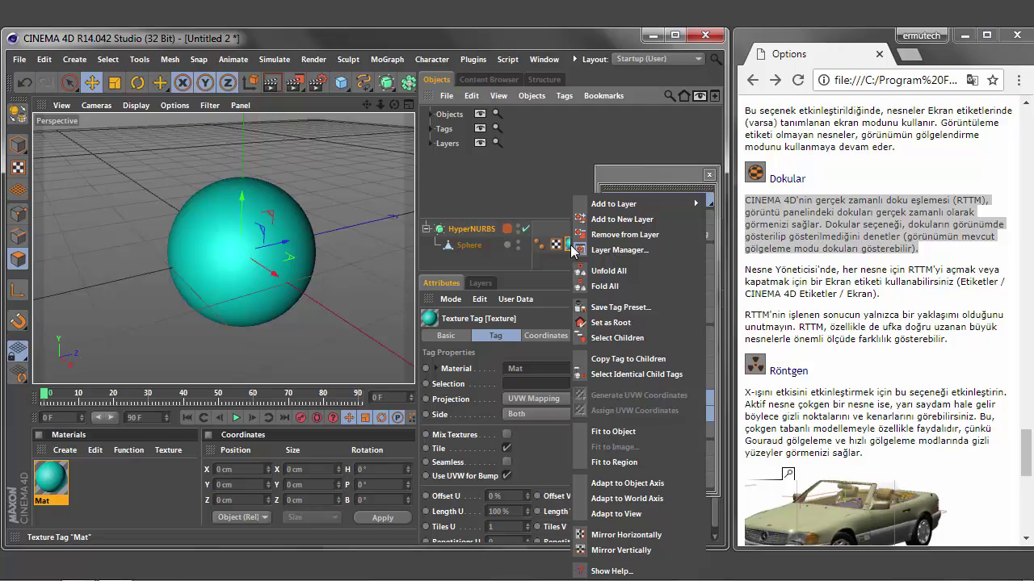
left_click(558, 167)
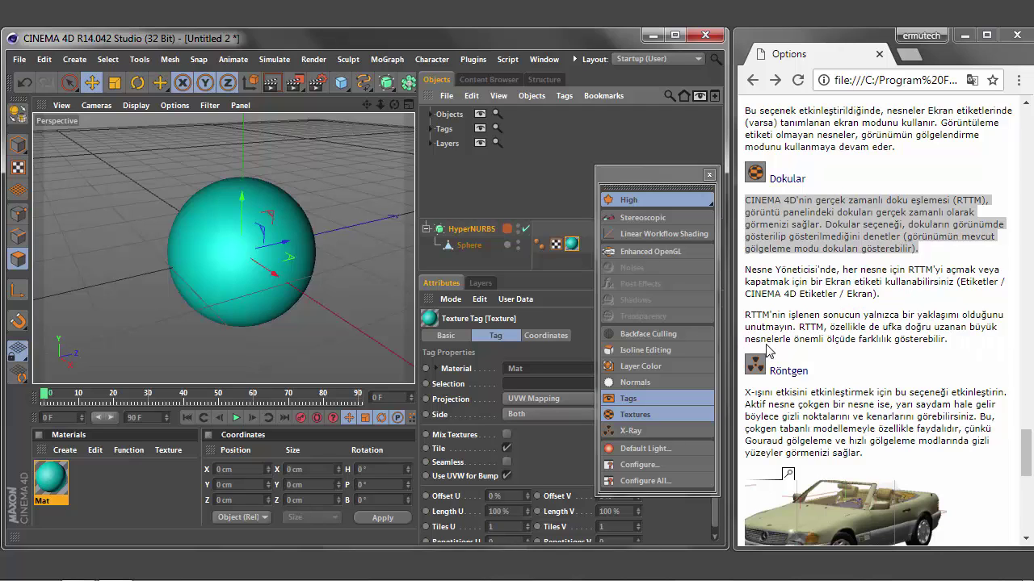
left_click(913, 364)
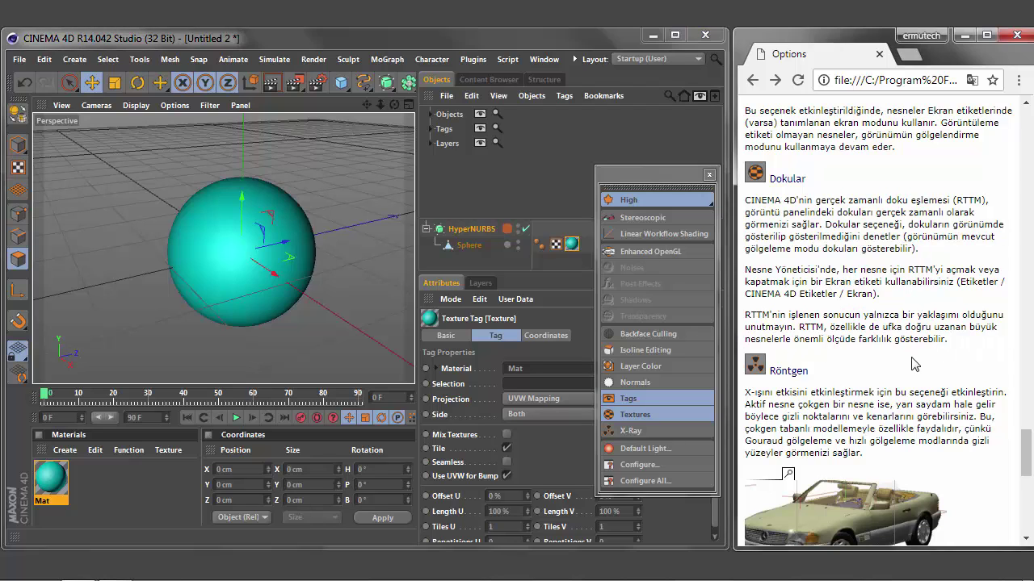
left_click_drag(1026, 442, 1028, 459)
scroll(1026, 461, "down", 2)
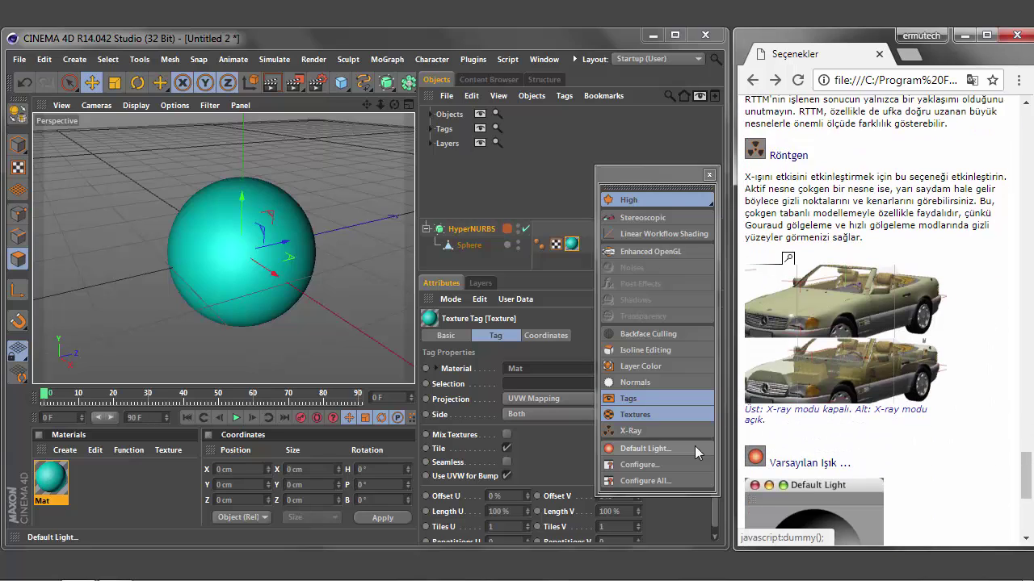
Step: Toggle Filter > X-Ray on and off, collapse the filter rows, and toggle X-Ray again
left_click(645, 437)
left_click(642, 439)
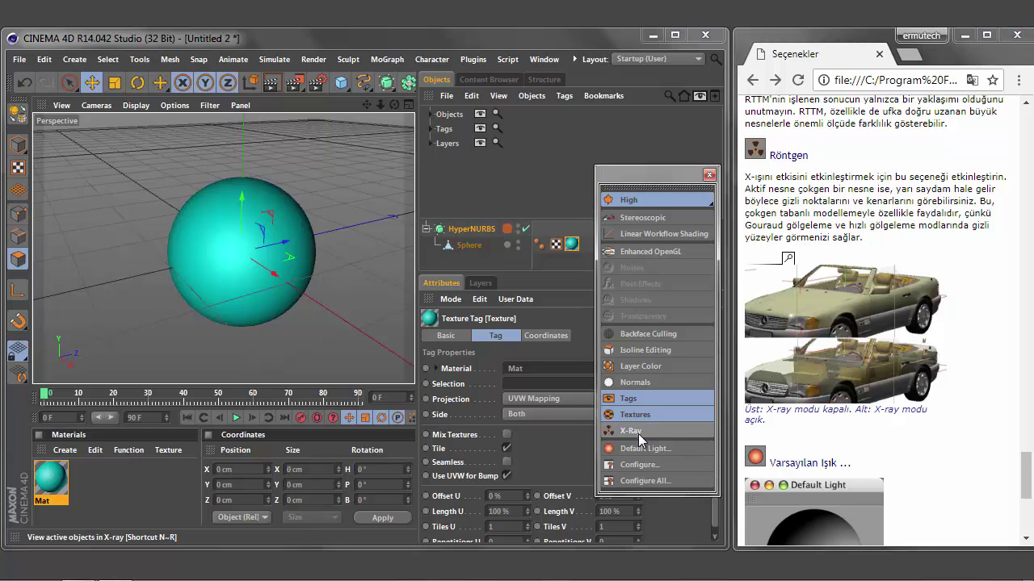
left_click(700, 96)
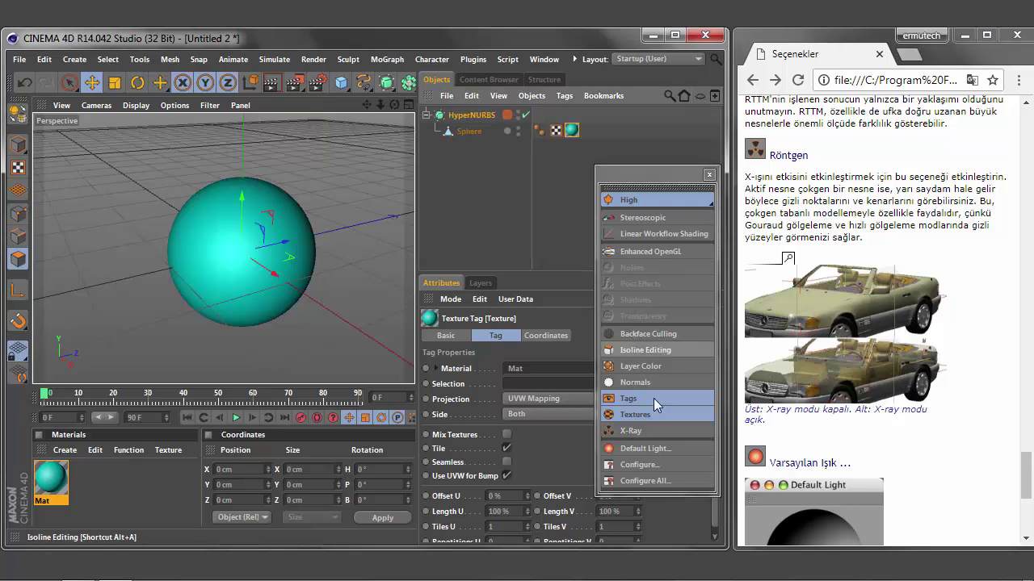
left_click(650, 433)
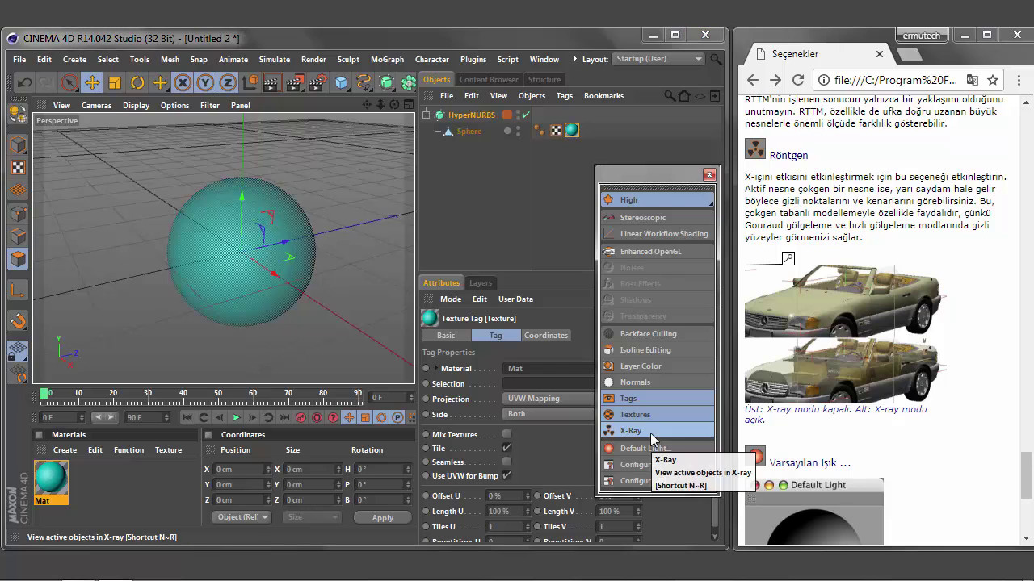
left_click(650, 433)
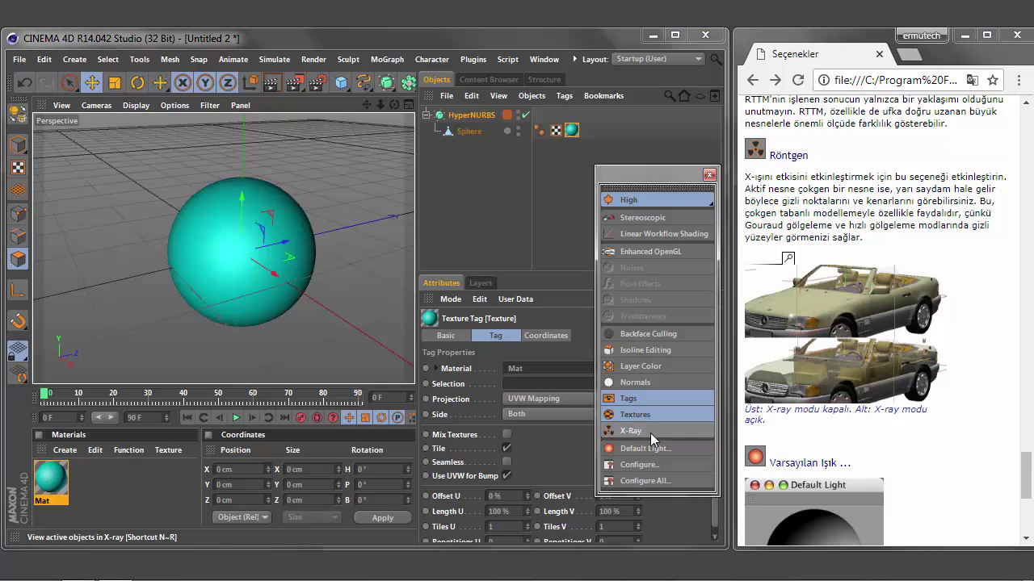
Step: Add a Sphere primitive and scale it down to about 49%
left_click(346, 90)
left_click(627, 140)
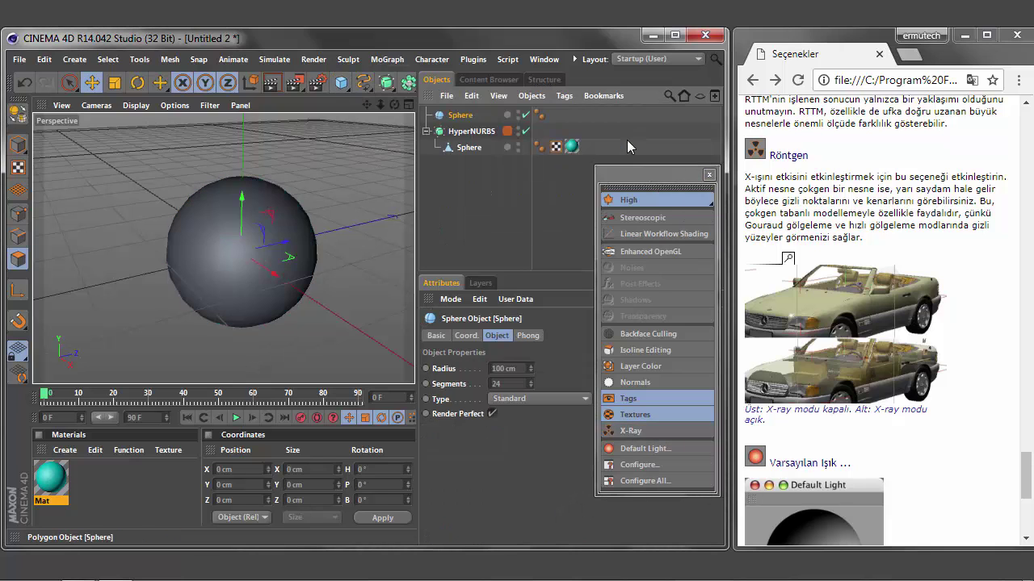
key("t")
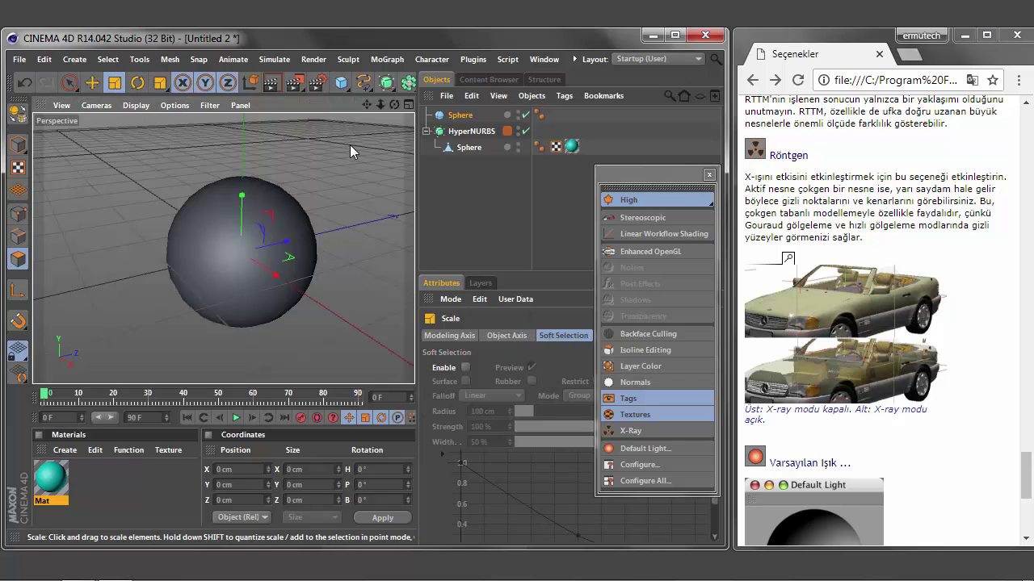
left_click_drag(345, 152, 104, 327)
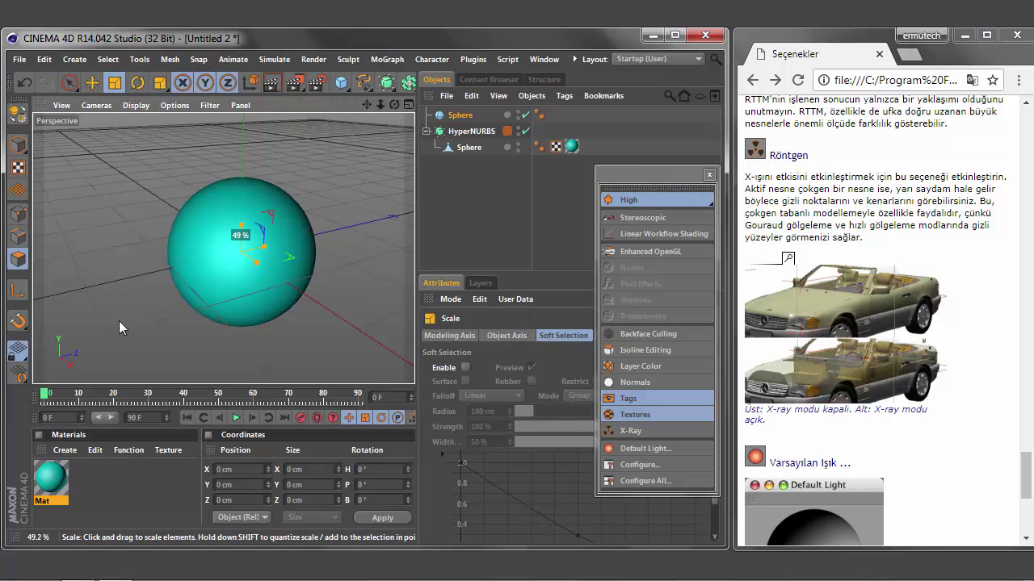
Step: Move the small sphere along X and back so it sits inside the big sphere
left_click(74, 88)
left_click(92, 83)
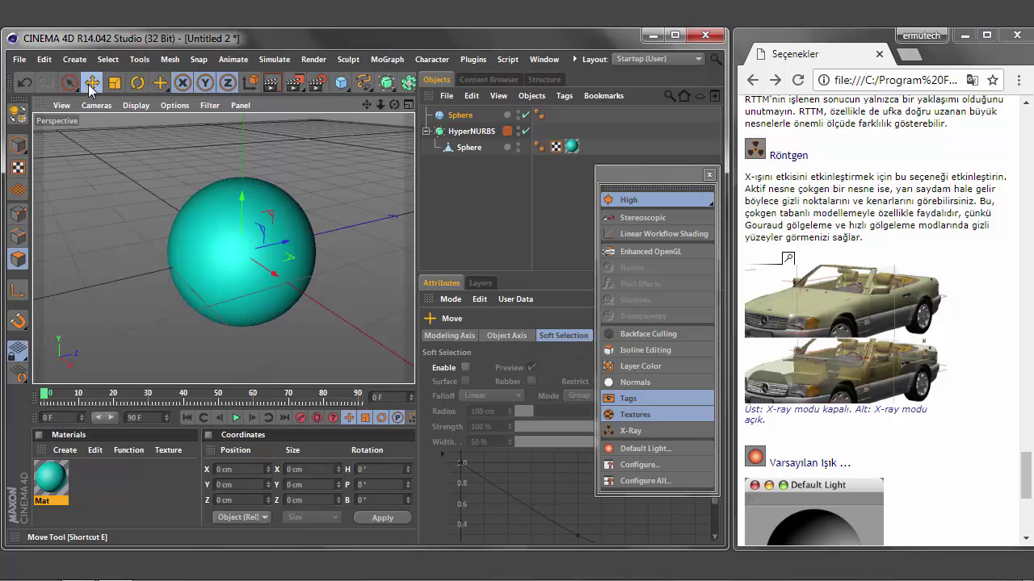
left_click_drag(274, 276, 200, 237)
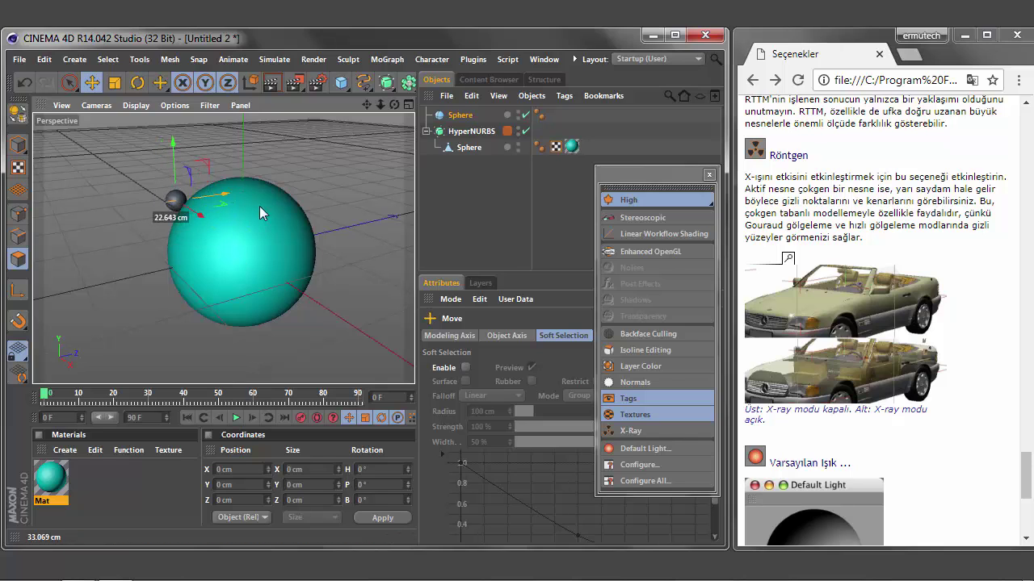
left_click_drag(200, 238, 282, 210)
left_click_drag(237, 131, 238, 140)
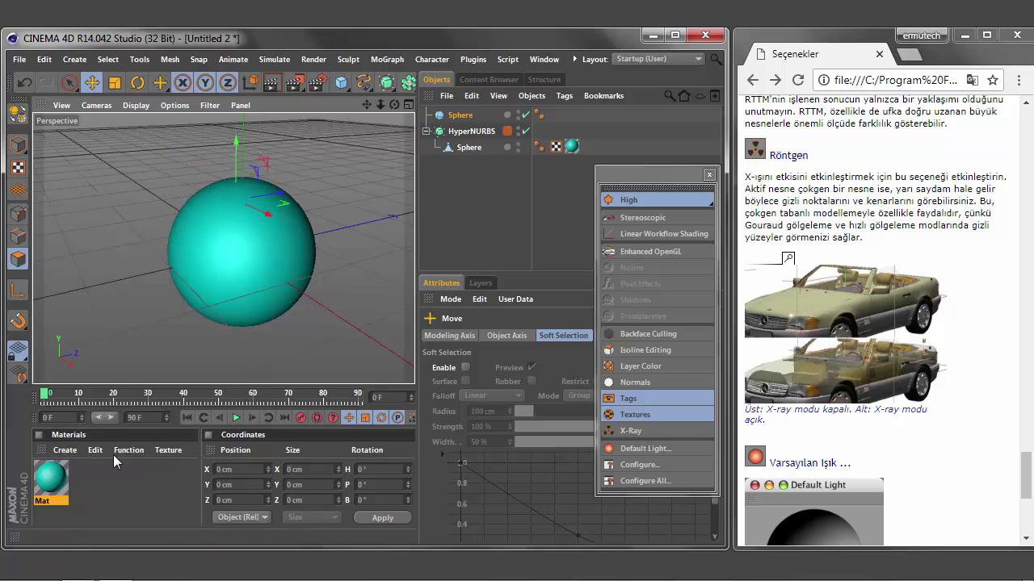
Step: Create Mat.1 with colour R 255, G 0, B 0 and drag it onto the small Sphere
double_click(93, 490)
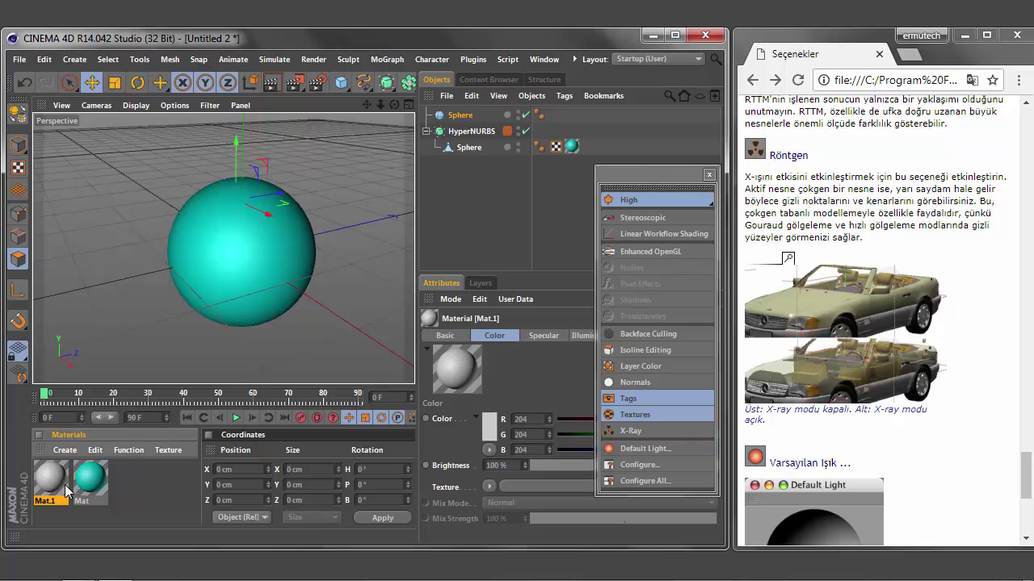
double_click(60, 488)
left_click_drag(661, 183, 467, 183)
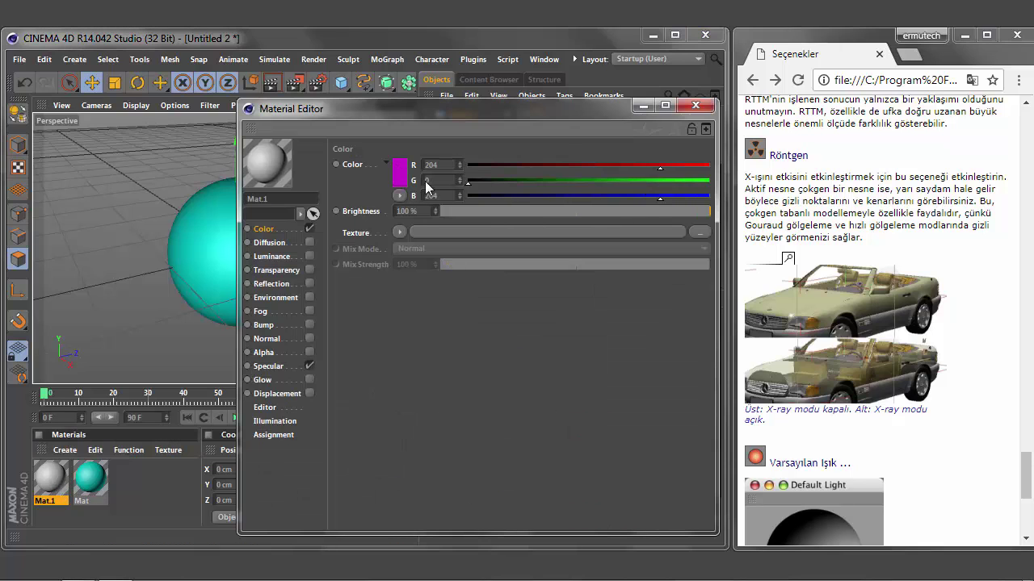
left_click_drag(384, 197, 467, 195)
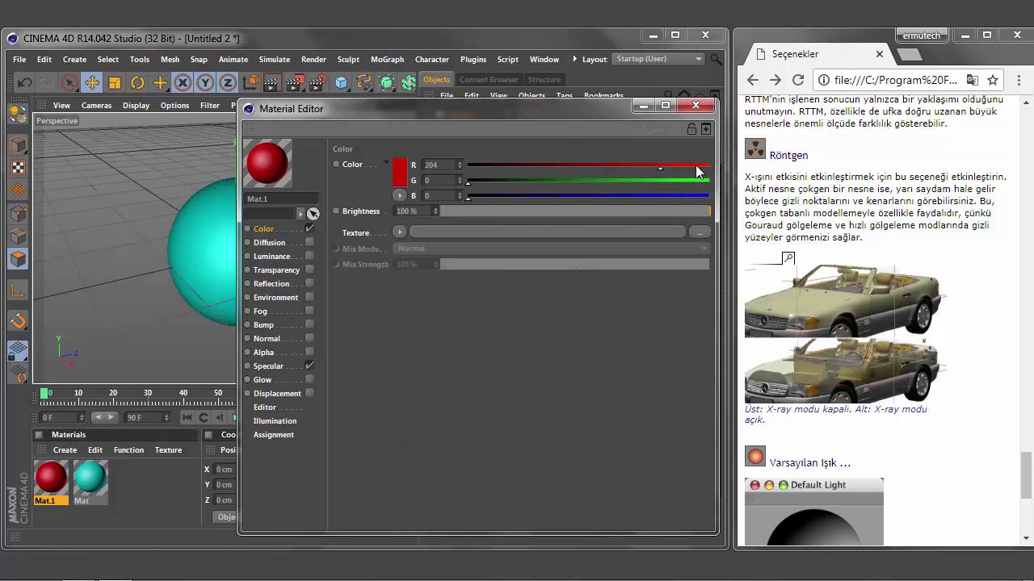
left_click_drag(696, 166, 711, 165)
left_click(696, 105)
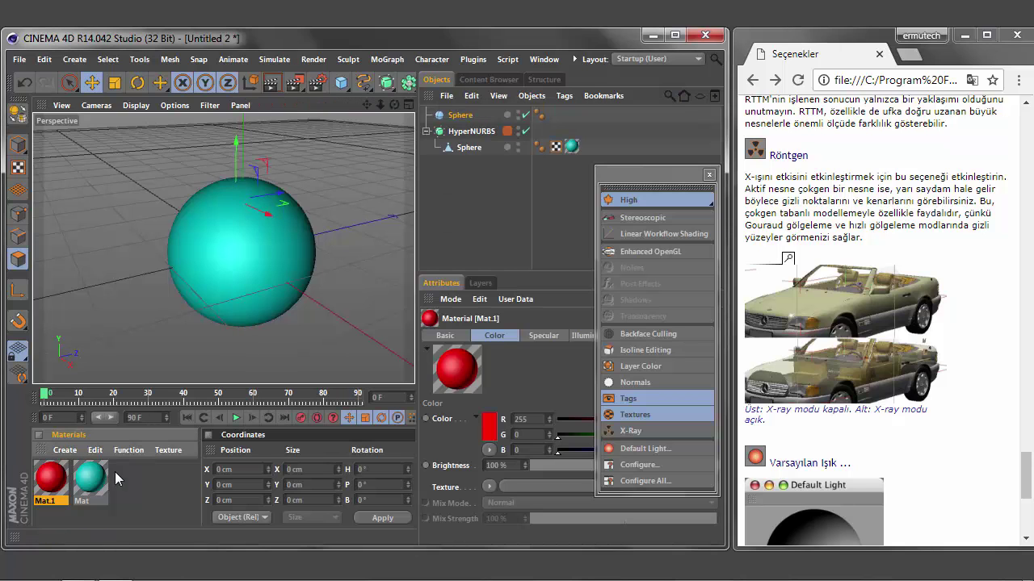
mouse_move(51, 480)
left_mouse_down()
mouse_move(473, 129)
mouse_move(462, 118)
left_mouse_up()
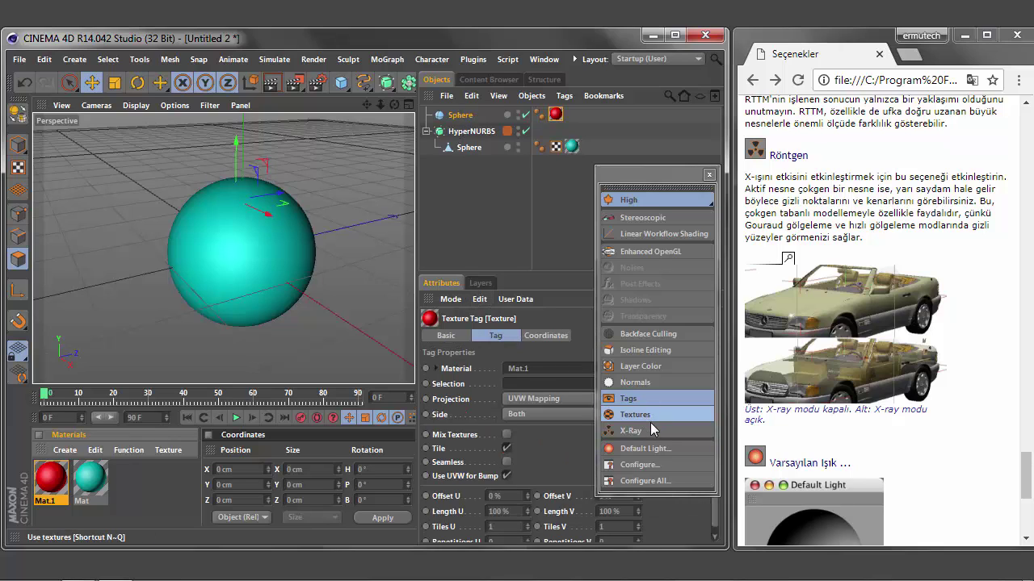
Step: Turn off Filter > Textures so the sphere shows grey, then briefly try Filter > X-Ray
left_click(473, 149)
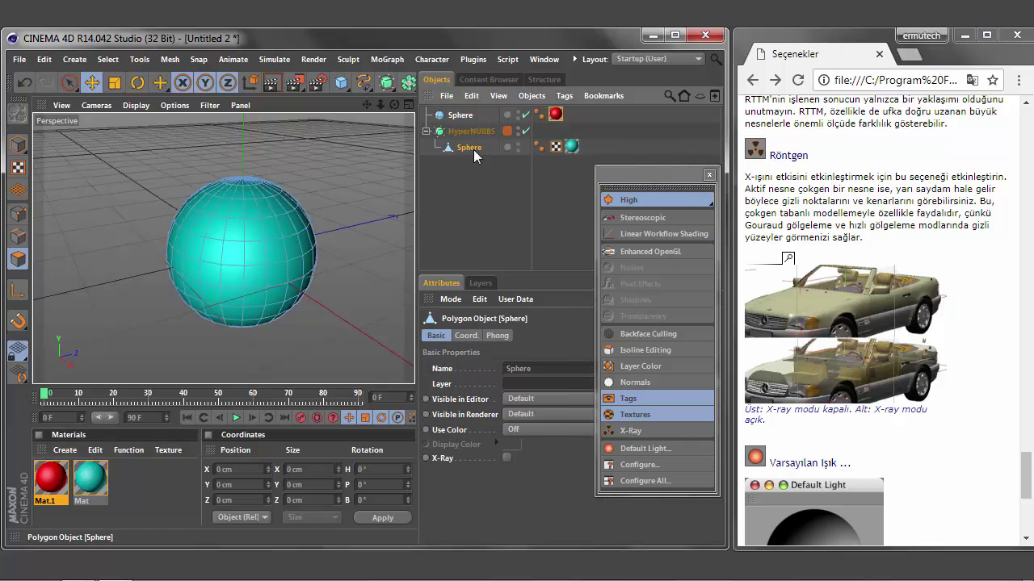
left_click(646, 416)
left_click(647, 416)
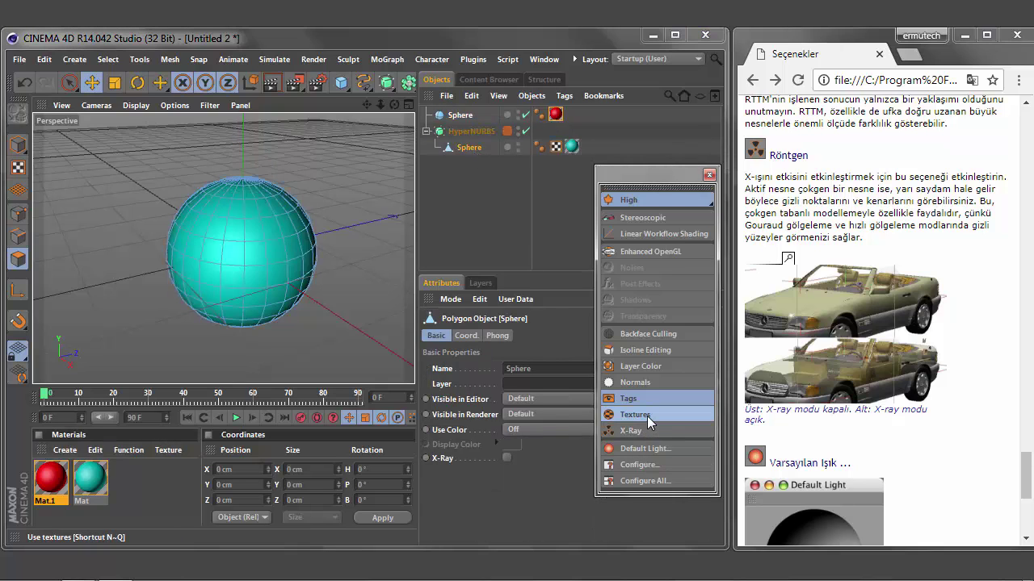
left_click(647, 416)
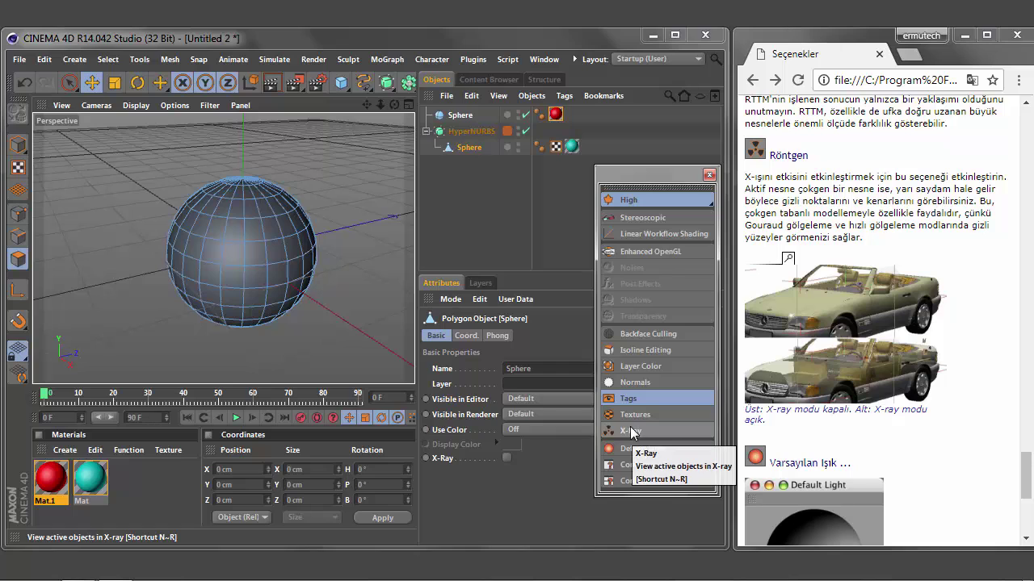
left_click(472, 131)
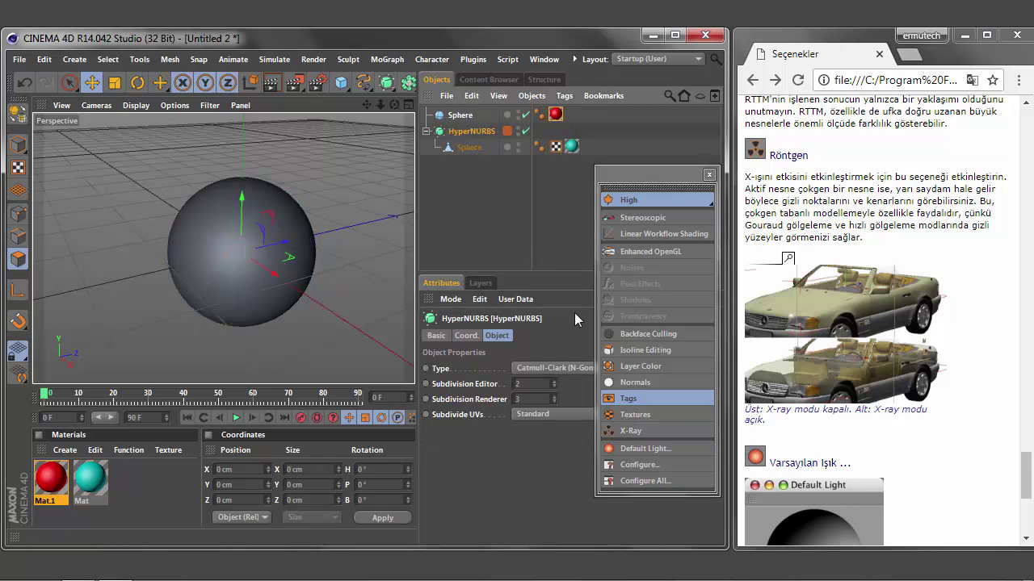
left_click(640, 434)
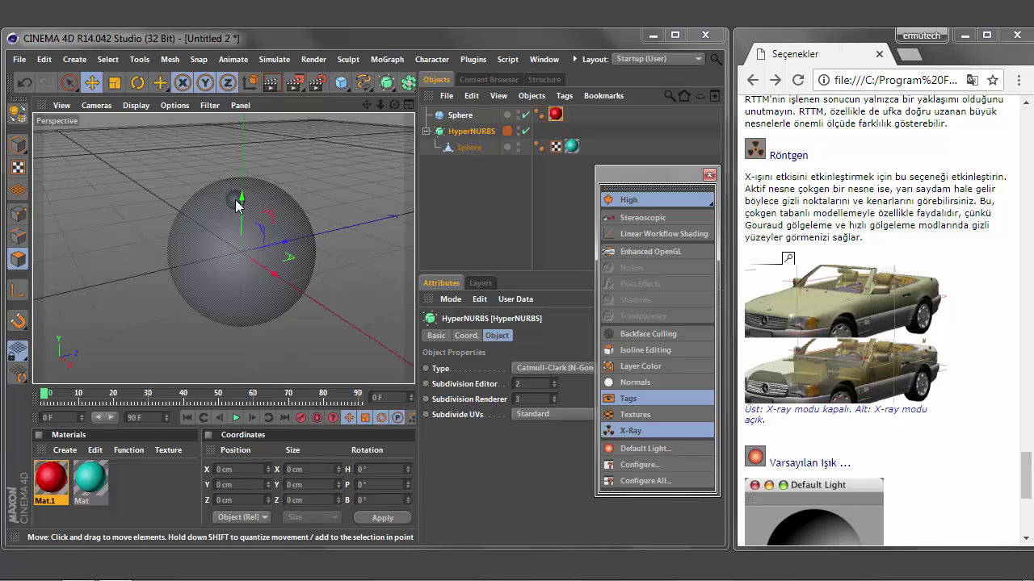
left_click(639, 432)
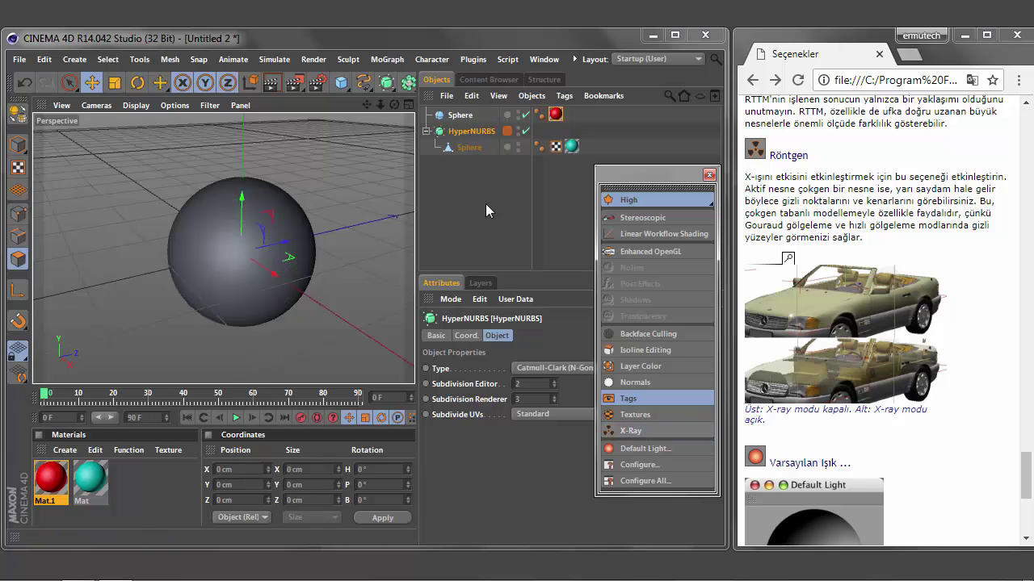
Step: Tick X-Ray in the inner Sphere's Basic attributes, test it, then reselect HyperNURBS
left_click(468, 148)
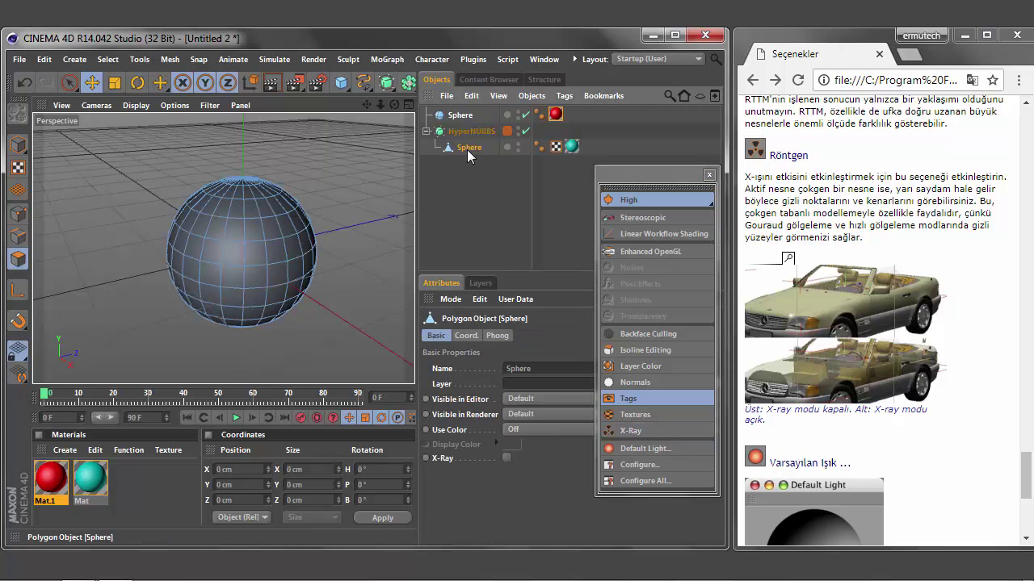
left_click(507, 457)
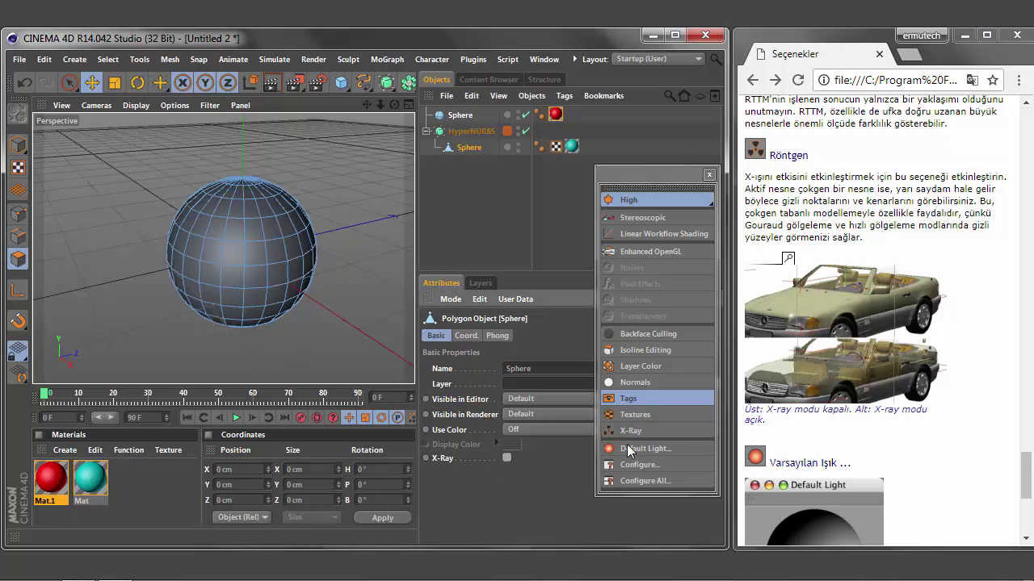
left_click(644, 433)
left_click(506, 459)
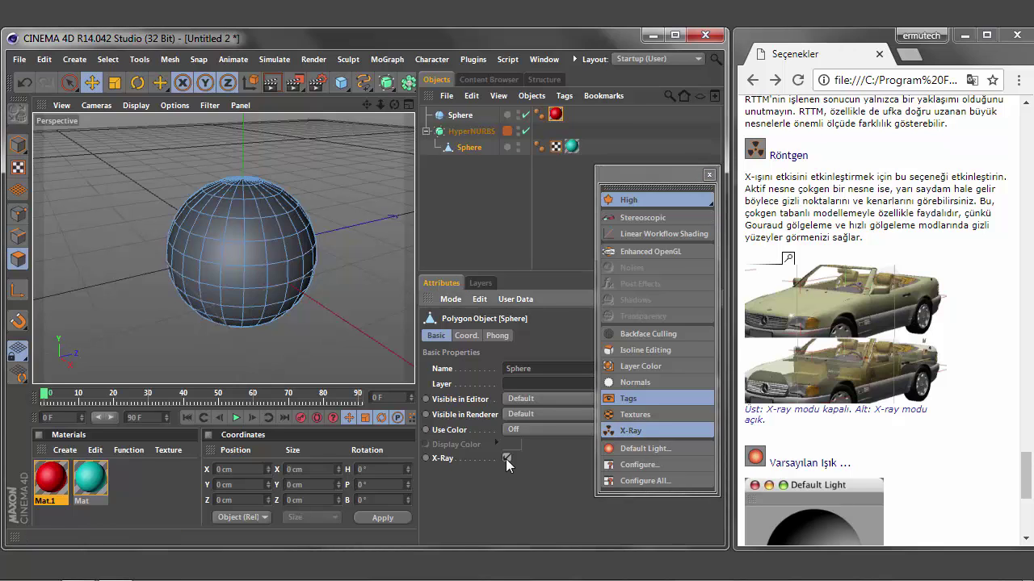
left_click(657, 433)
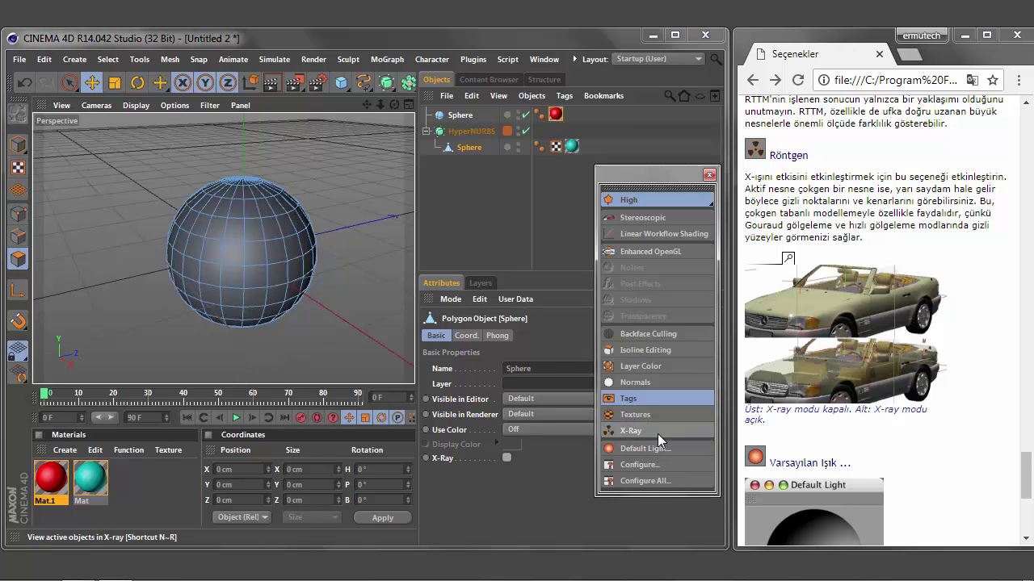
left_click(507, 458)
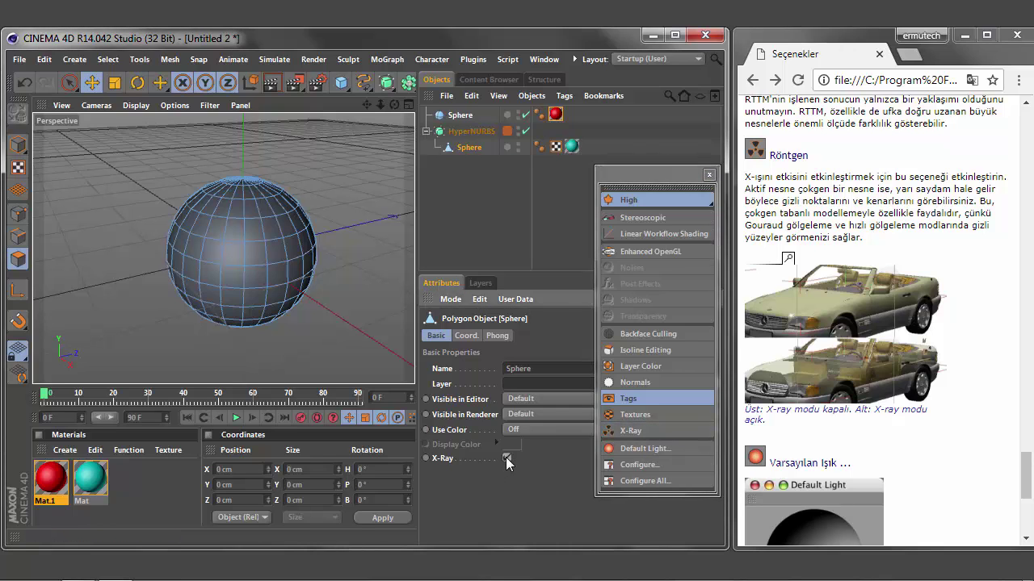
left_click(471, 131)
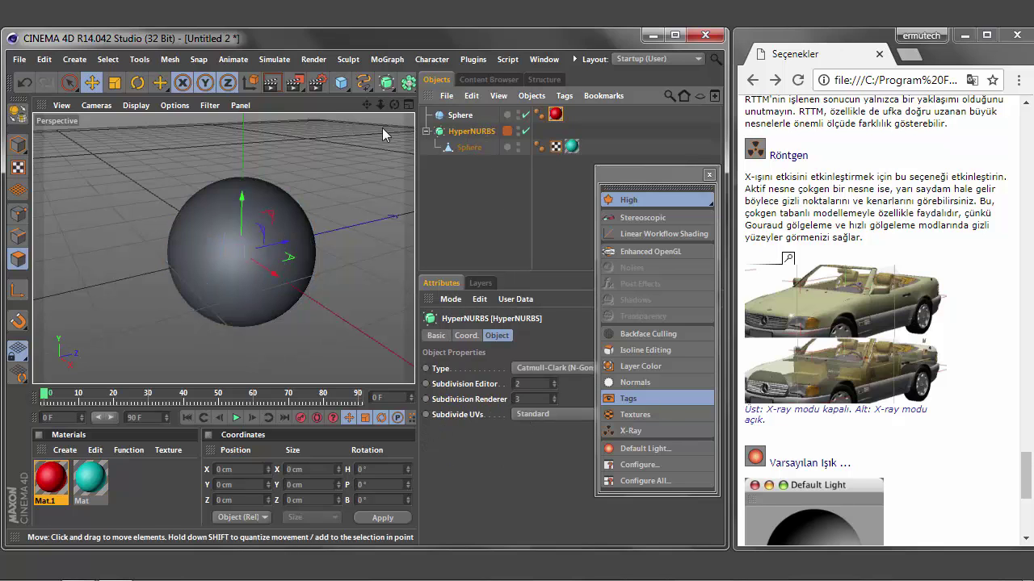
Step: Try applying Mat.1 to the small sphere, undo it, and drag Sphere below HyperNURBS
mouse_move(379, 105)
left_mouse_down()
mouse_move(380, 117)
mouse_move(395, 111)
left_mouse_up()
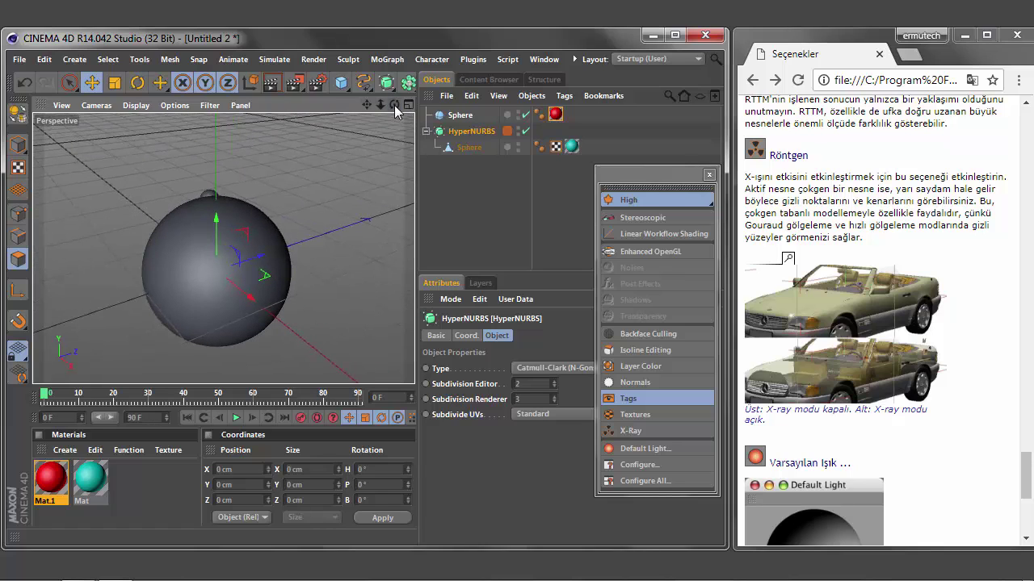
left_click_drag(556, 114, 208, 195)
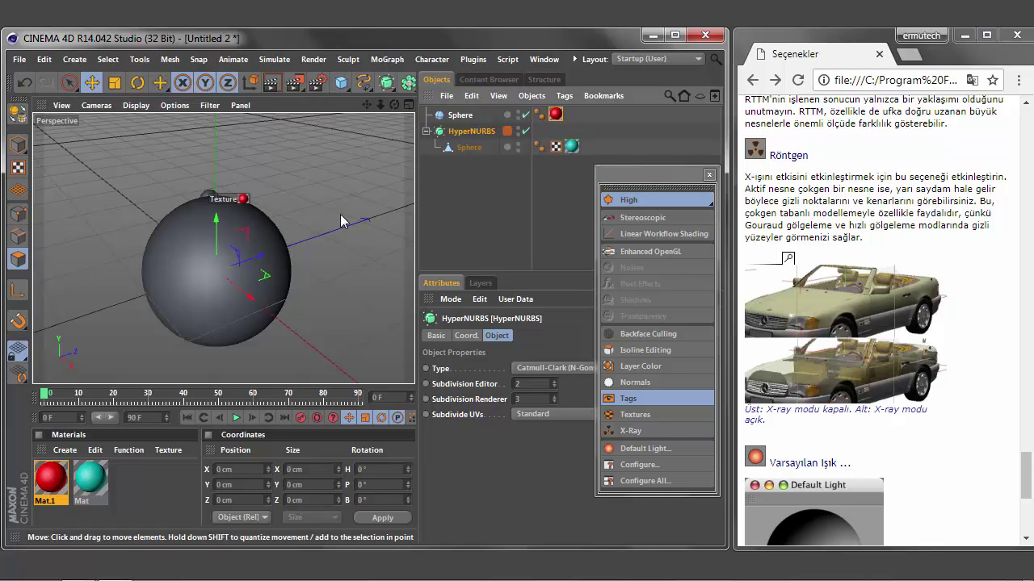
left_click(470, 188)
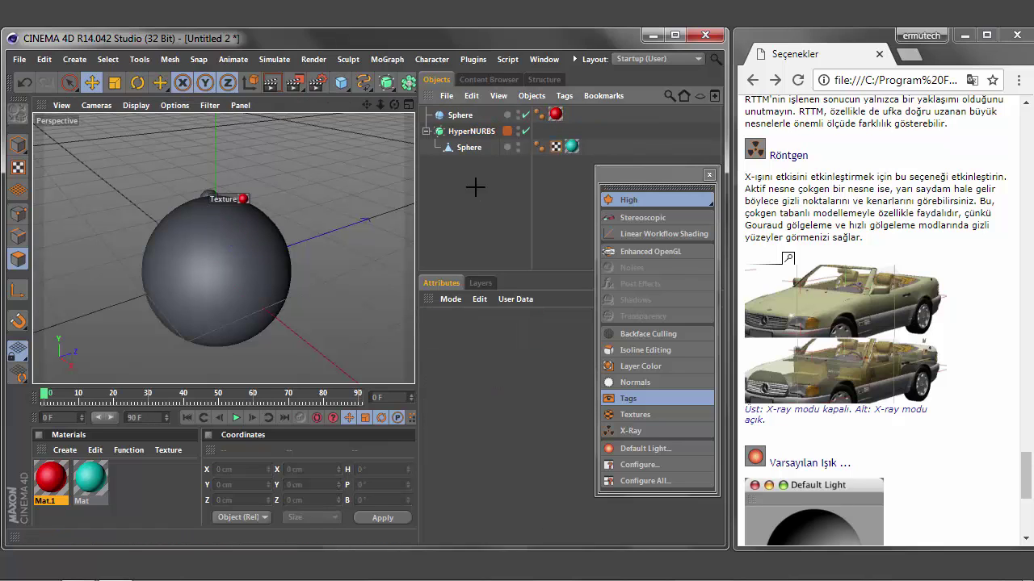
left_click(18, 83)
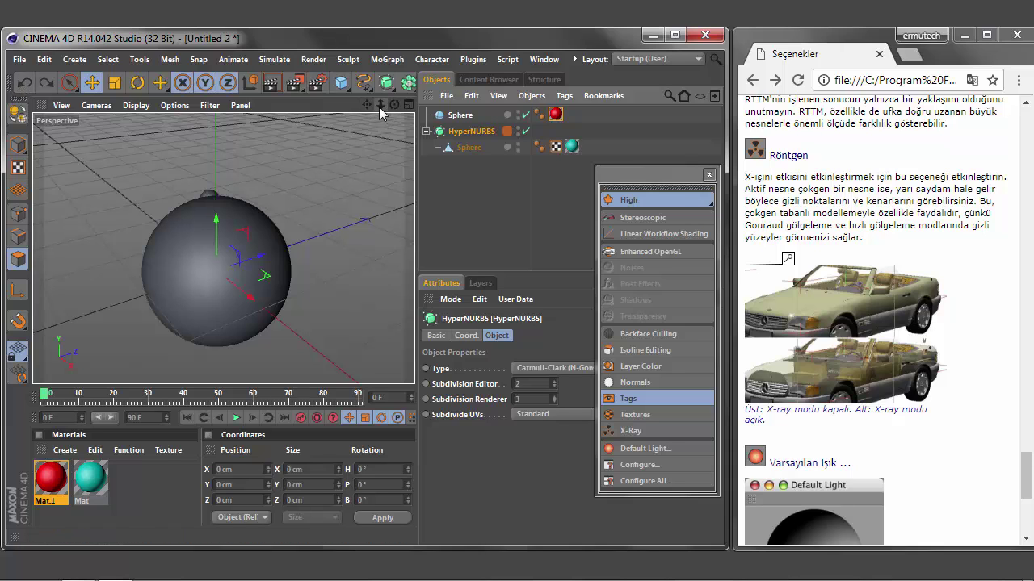
mouse_move(380, 105)
left_mouse_down()
mouse_move(396, 121)
mouse_move(366, 129)
mouse_move(367, 142)
left_mouse_up()
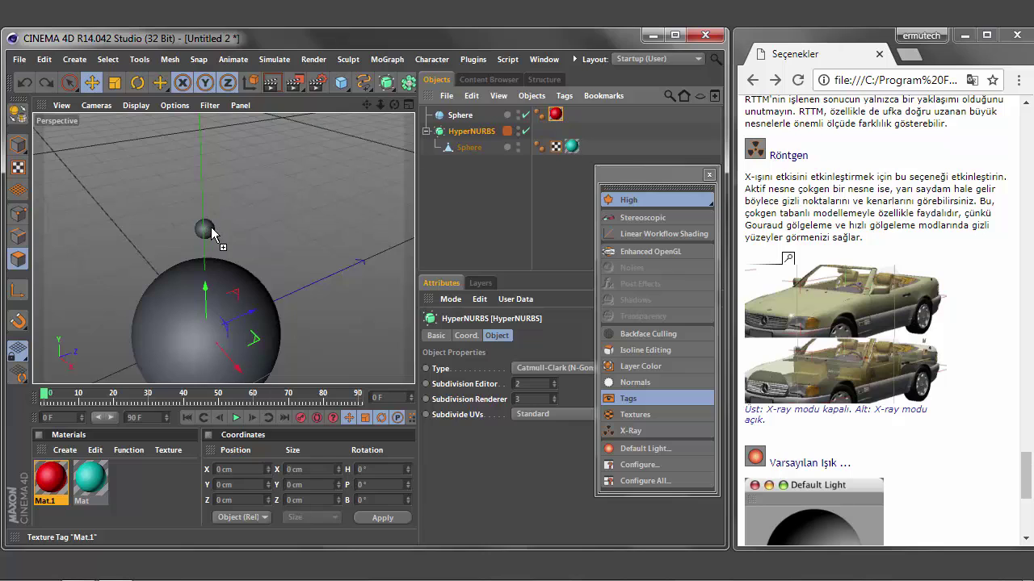
left_click_drag(212, 233, 214, 234)
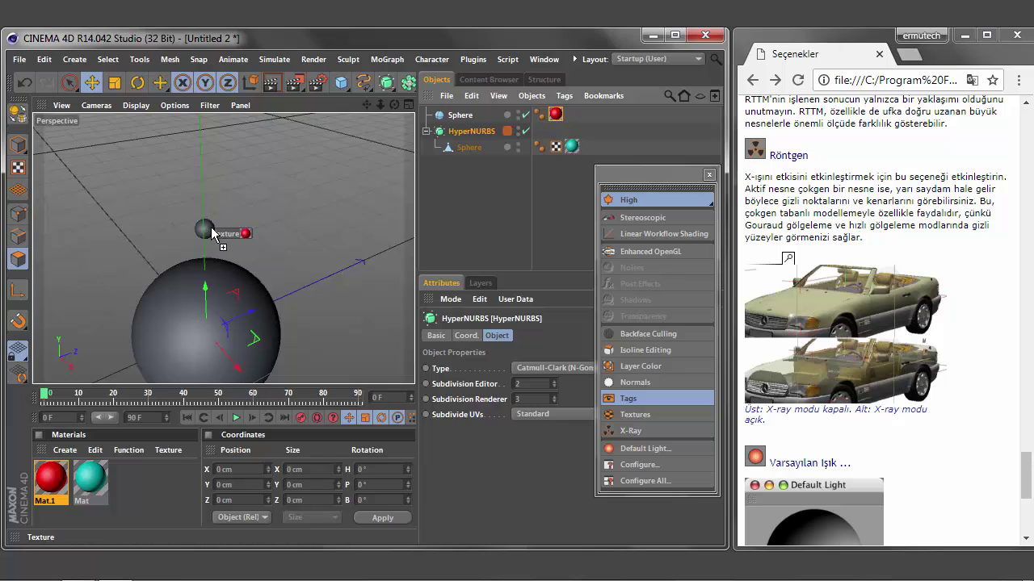
left_click(24, 84)
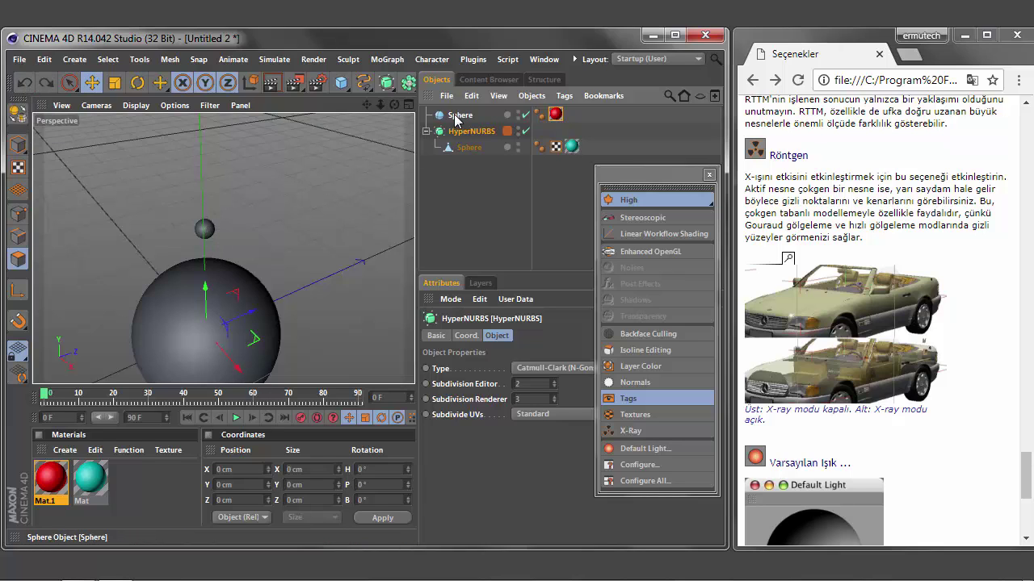
left_click_drag(459, 115, 465, 157)
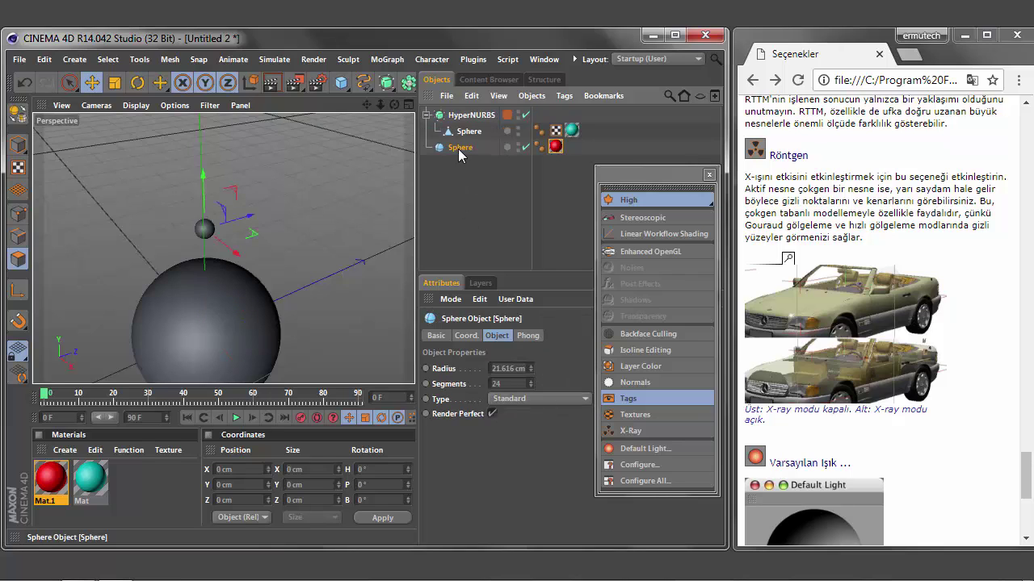
Step: Enable Textures in the display palette so the spheres show cyan and red, and orbit
left_click(646, 418)
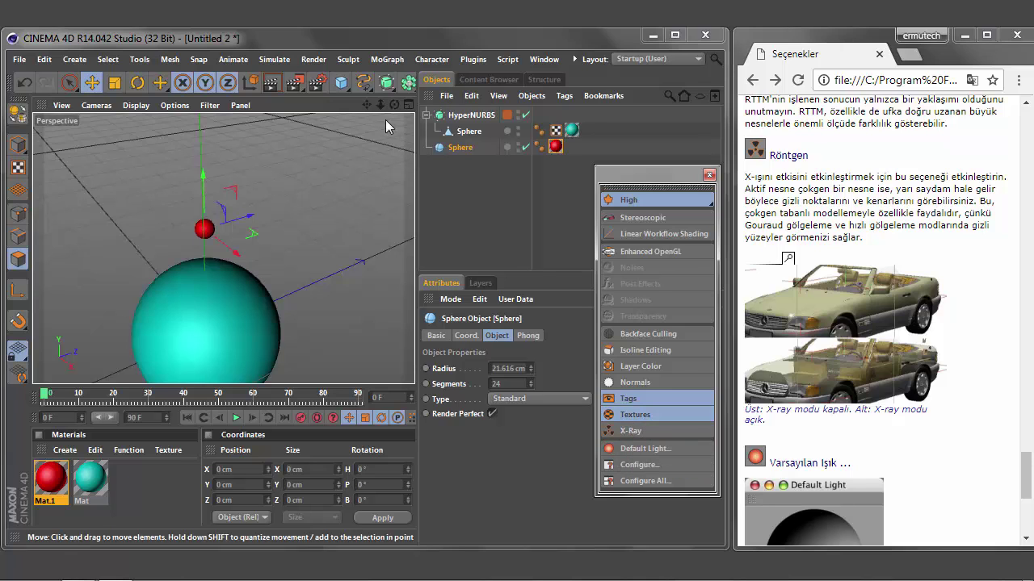
mouse_move(394, 105)
left_mouse_down()
mouse_move(412, 107)
mouse_move(384, 121)
mouse_move(364, 108)
left_mouse_up()
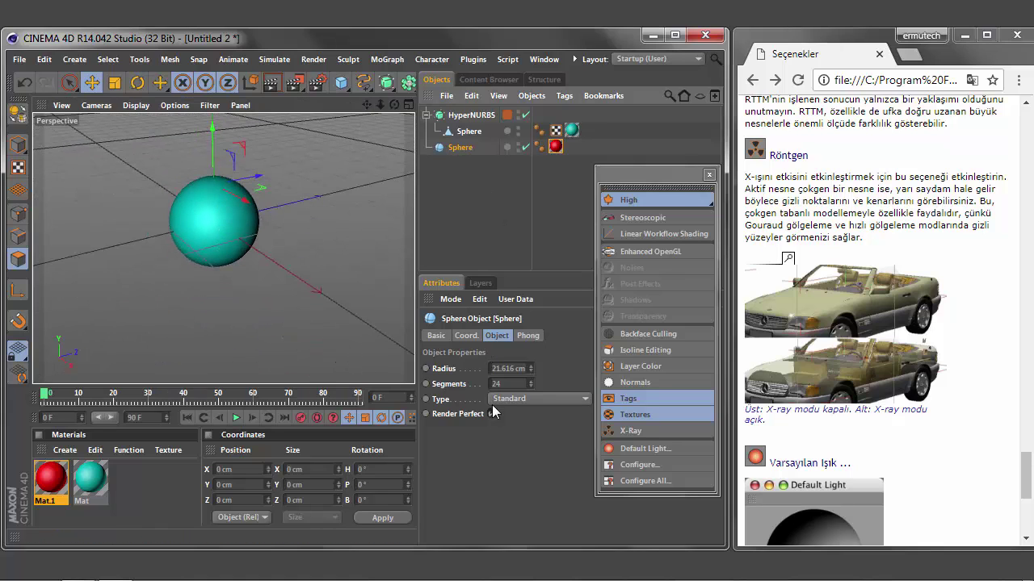
left_click(437, 338)
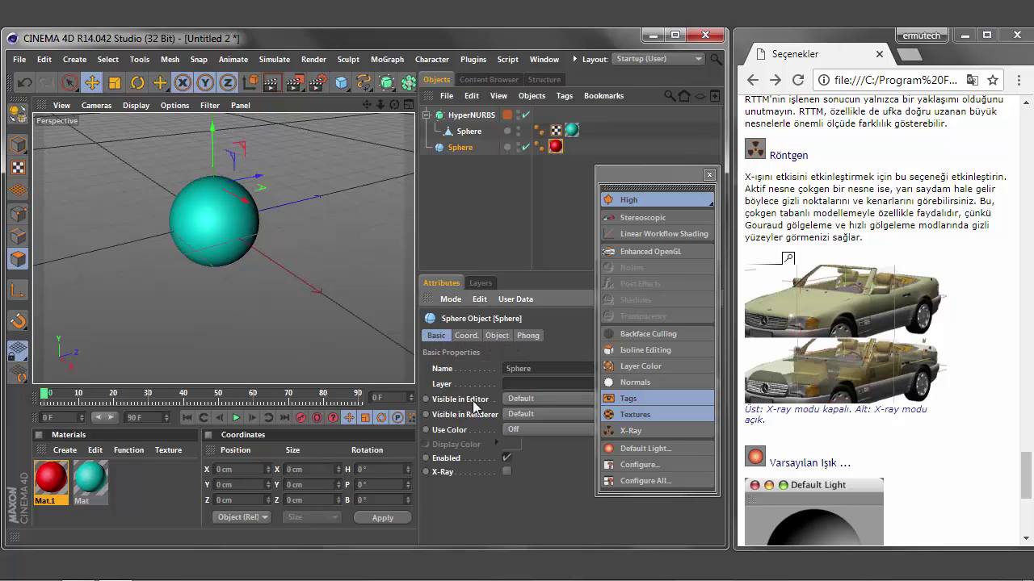
Step: Toggle X-Ray in HyperNURBS's Basic attributes and the palette, ending with X-Ray off
left_click(506, 471)
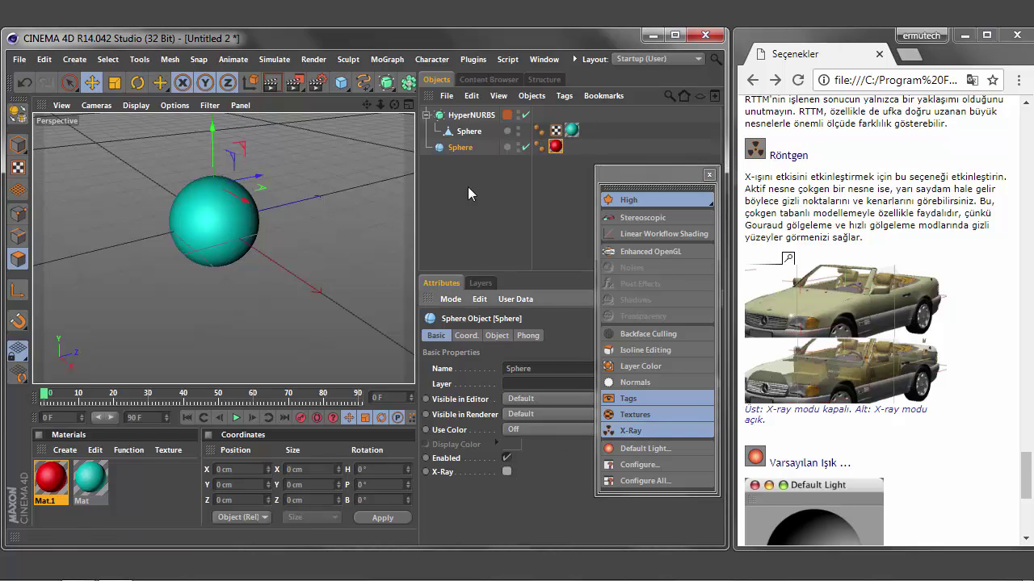
left_click(468, 132)
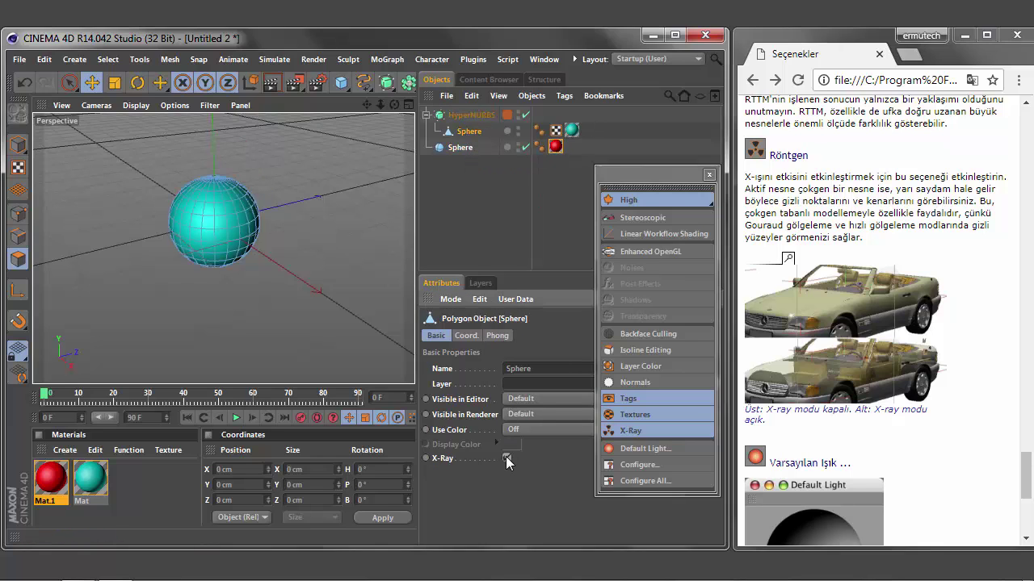
left_click(471, 115)
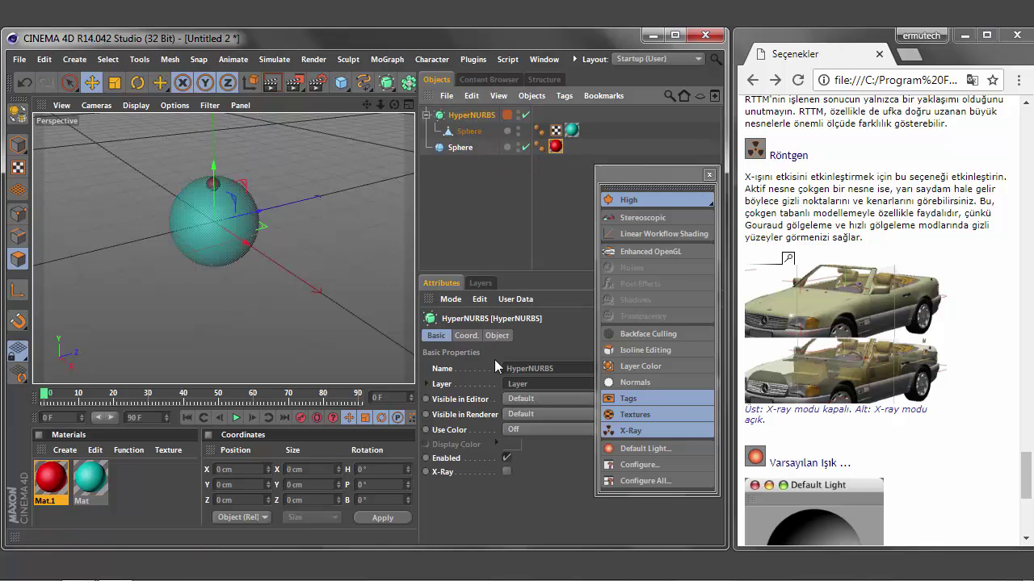
left_click(507, 471)
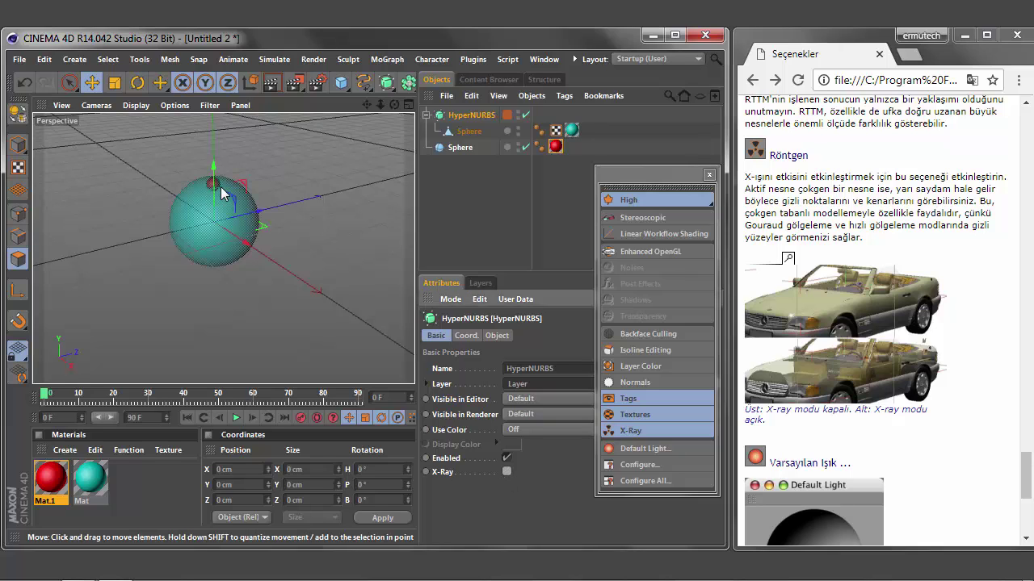
left_click(507, 471)
left_click(629, 431)
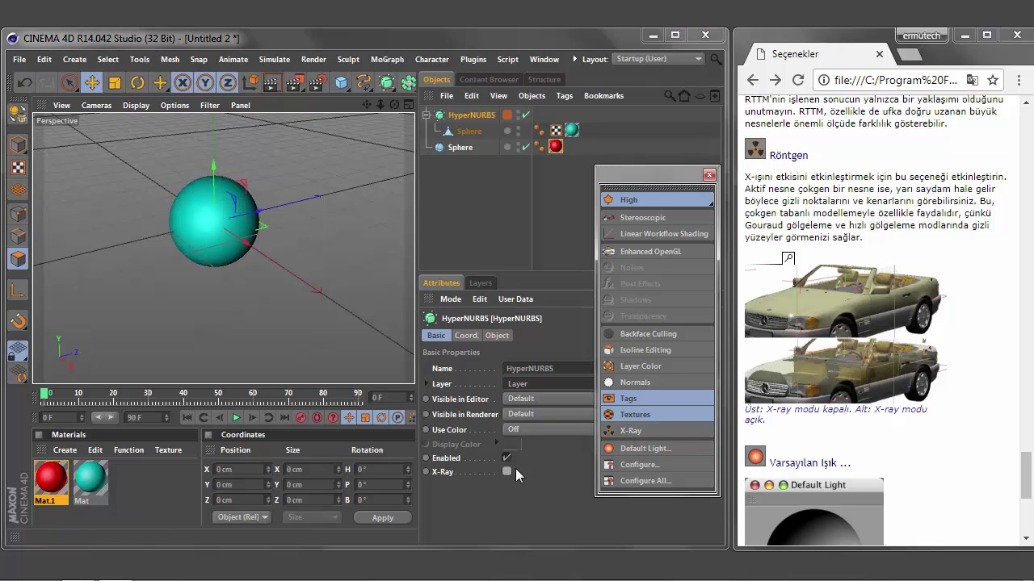
left_click(508, 474)
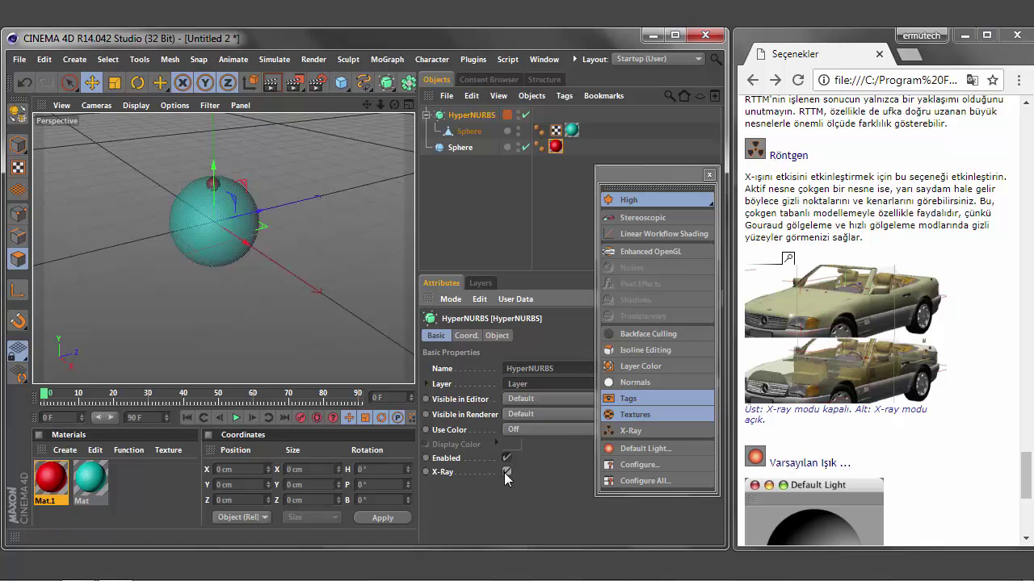
left_click(507, 472)
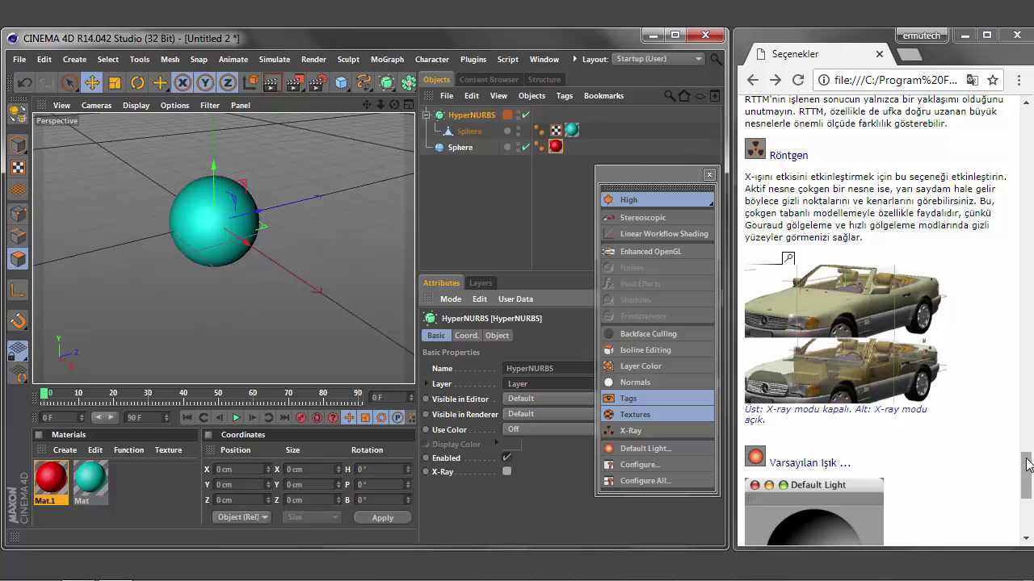
Step: Scroll the help to Varsayılan Işık, open the Default Light controller, move it, then close it
left_click_drag(1029, 464, 1031, 499)
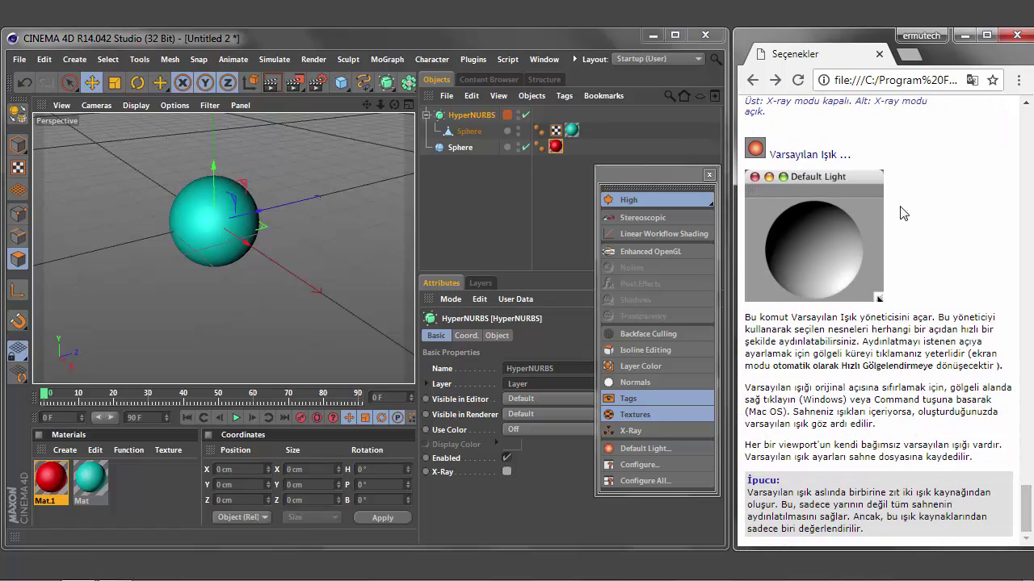
left_click_drag(856, 154, 769, 155)
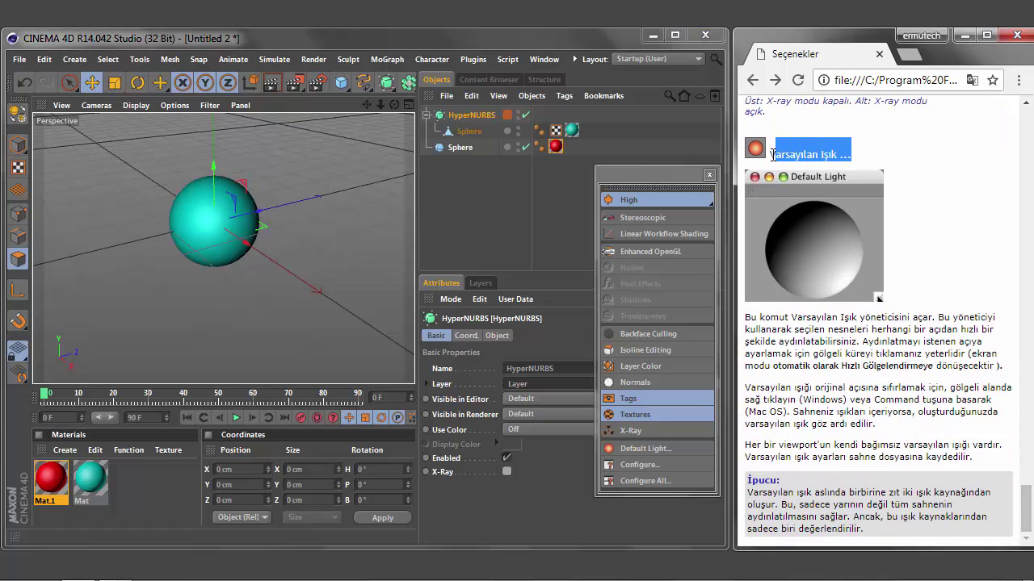
left_click(656, 457)
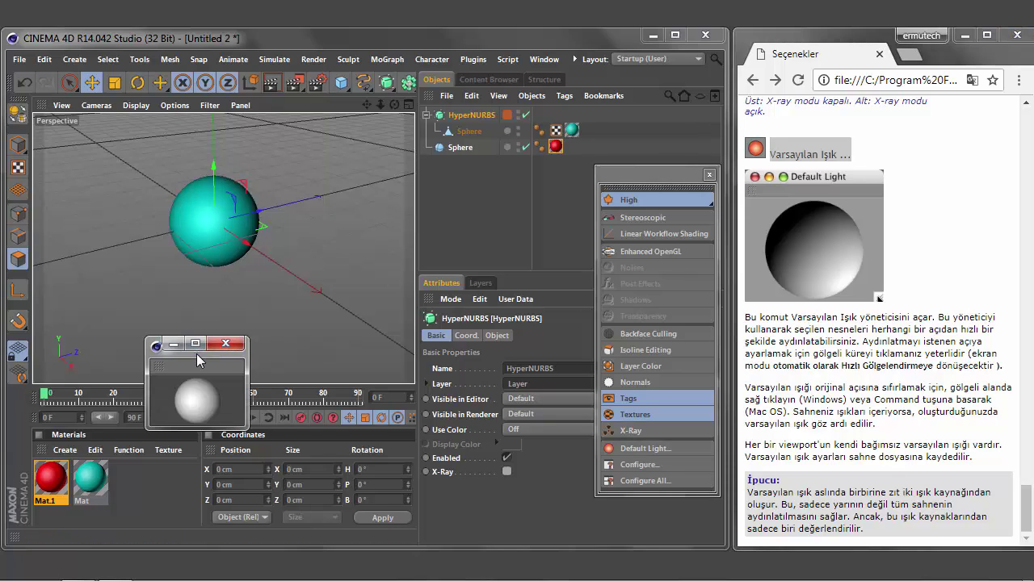
mouse_move(196, 354)
left_mouse_down()
mouse_move(345, 300)
mouse_move(355, 343)
mouse_move(342, 343)
left_mouse_up()
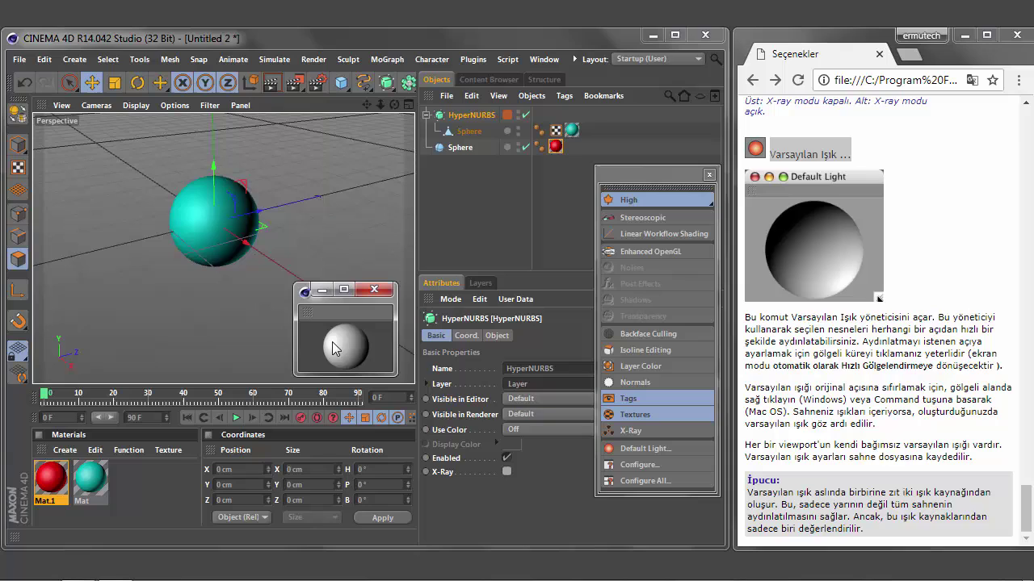
left_click(373, 291)
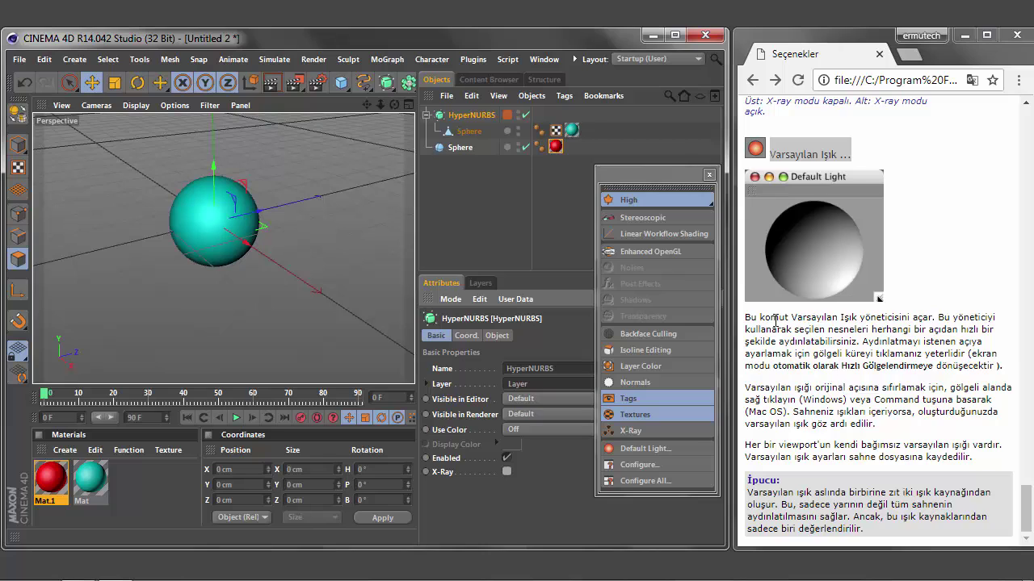
mouse_move(746, 317)
left_mouse_down()
mouse_move(946, 369)
mouse_move(1008, 369)
left_mouse_up()
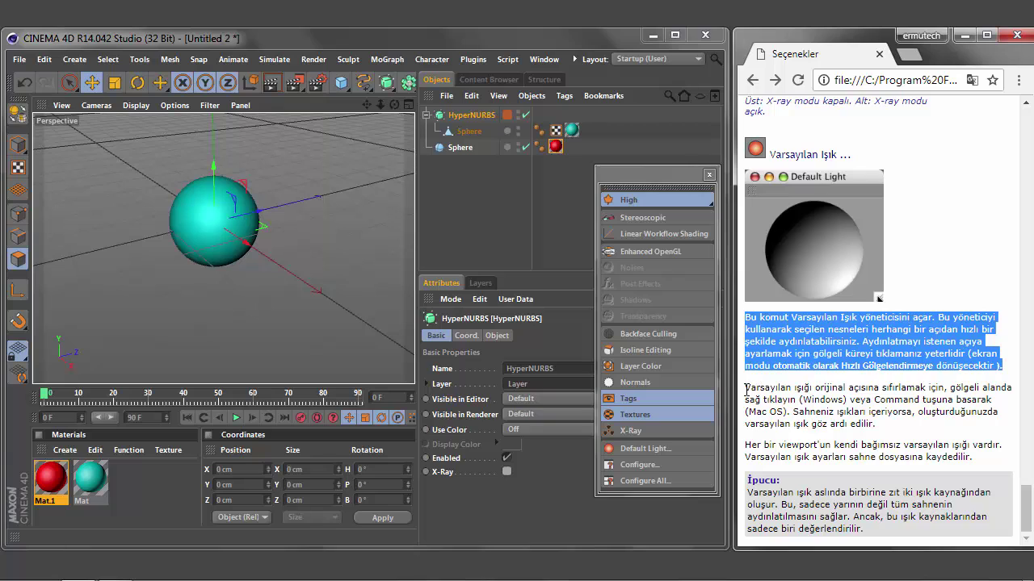
left_click_drag(745, 388, 878, 430)
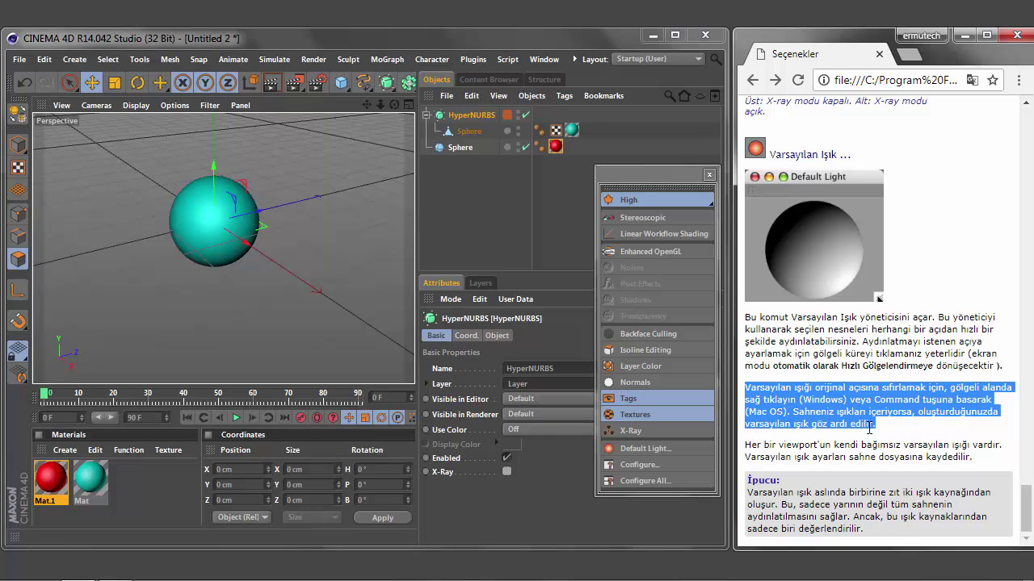
left_click_drag(747, 445, 1001, 458)
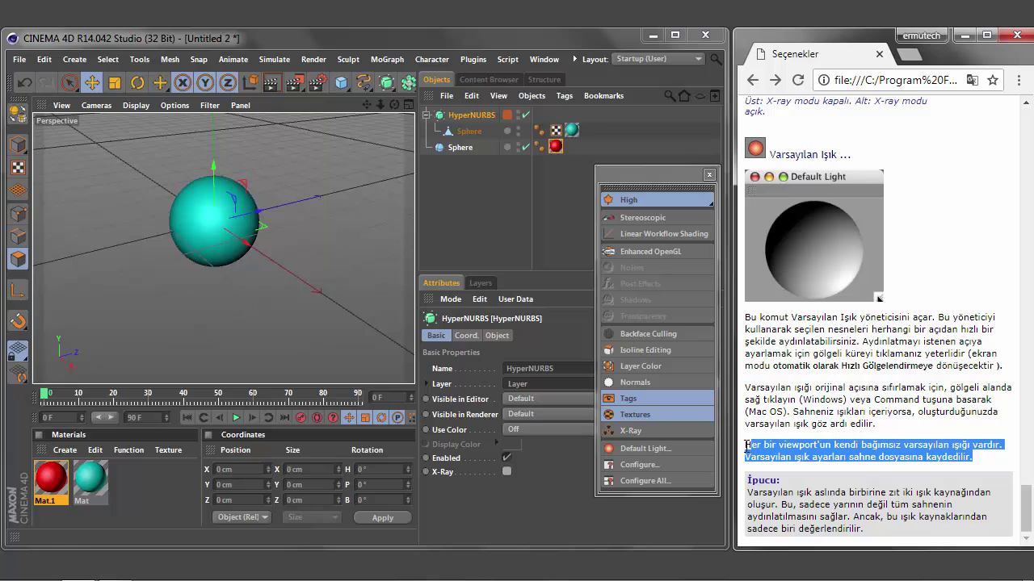
left_click(747, 446)
left_click_drag(749, 444, 967, 458)
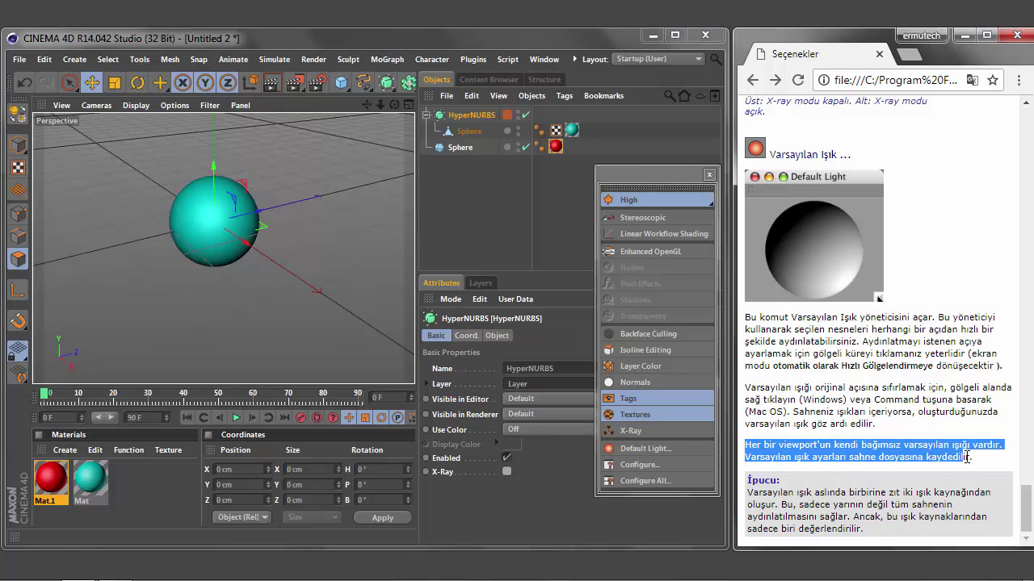
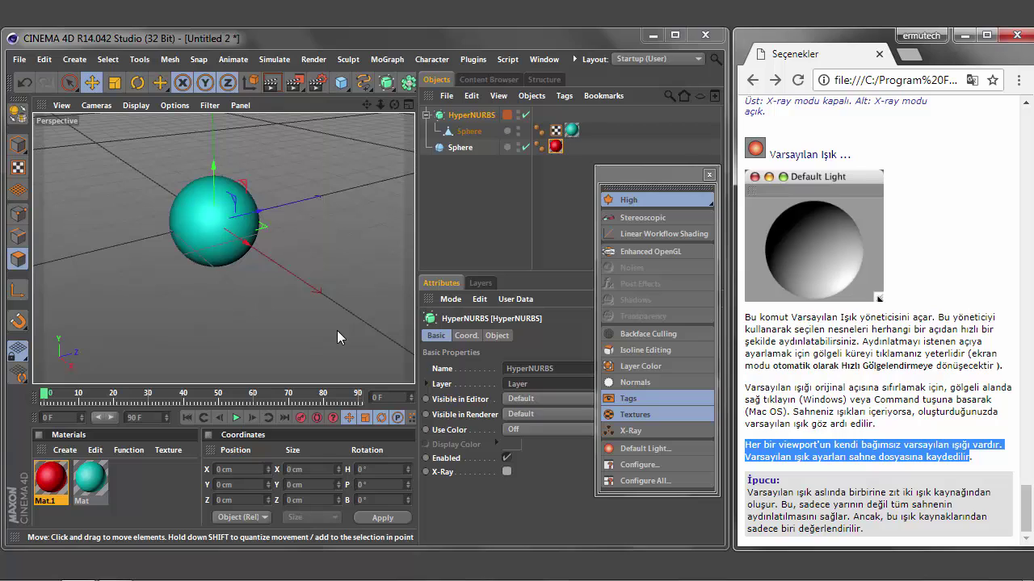
Step: Switch the viewport to the four-view layout
left_click(408, 106)
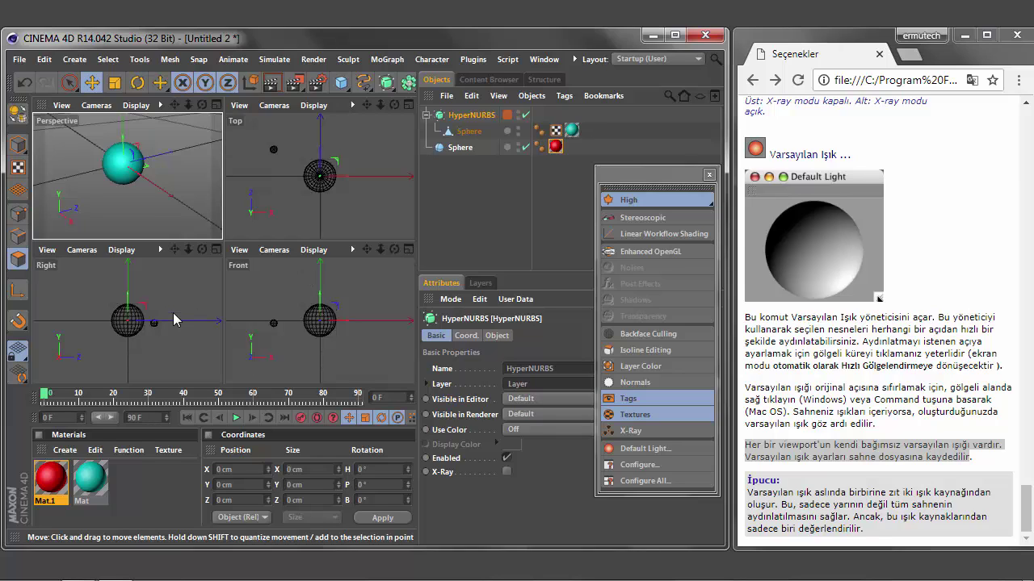
left_click(543, 60)
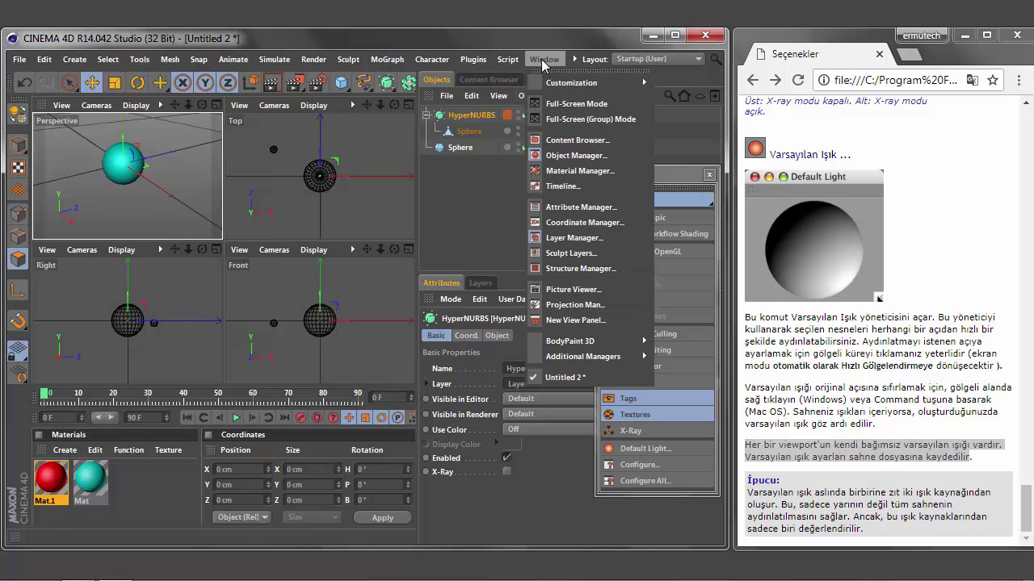
left_click(578, 296)
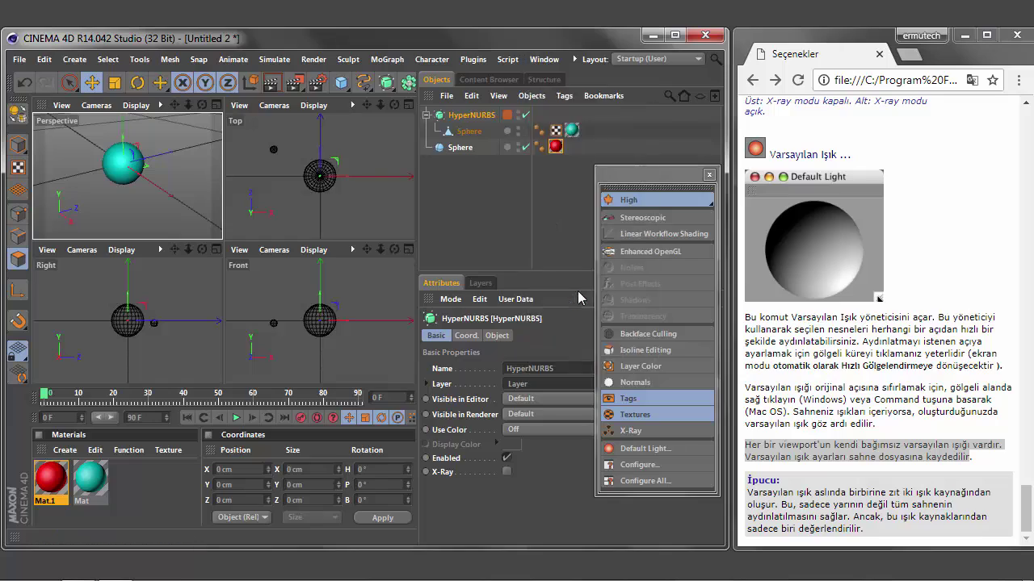
left_click(982, 9)
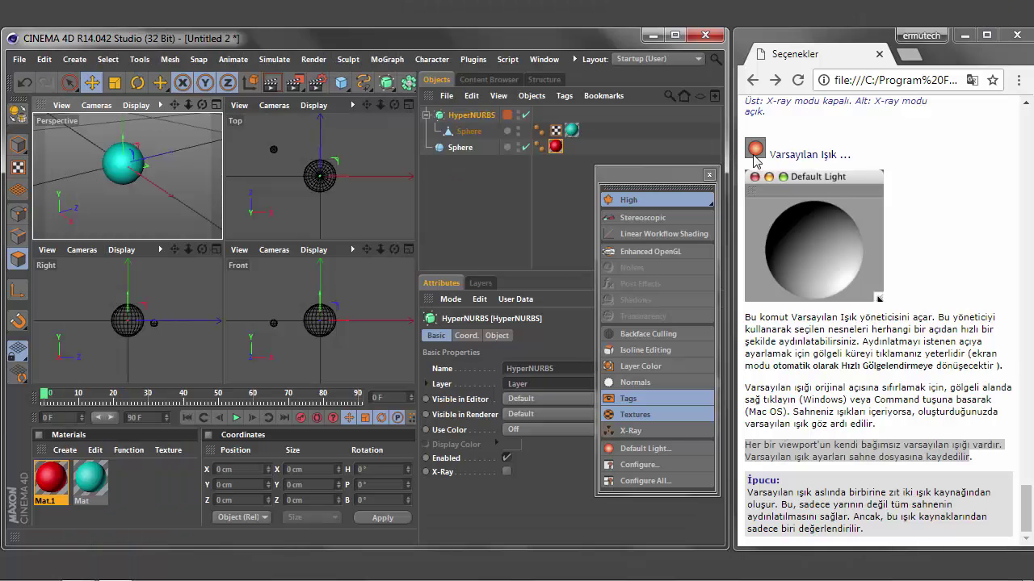
Step: Add a floating New View Panel, centre it, and reactivate the main Perspective view
left_click(546, 61)
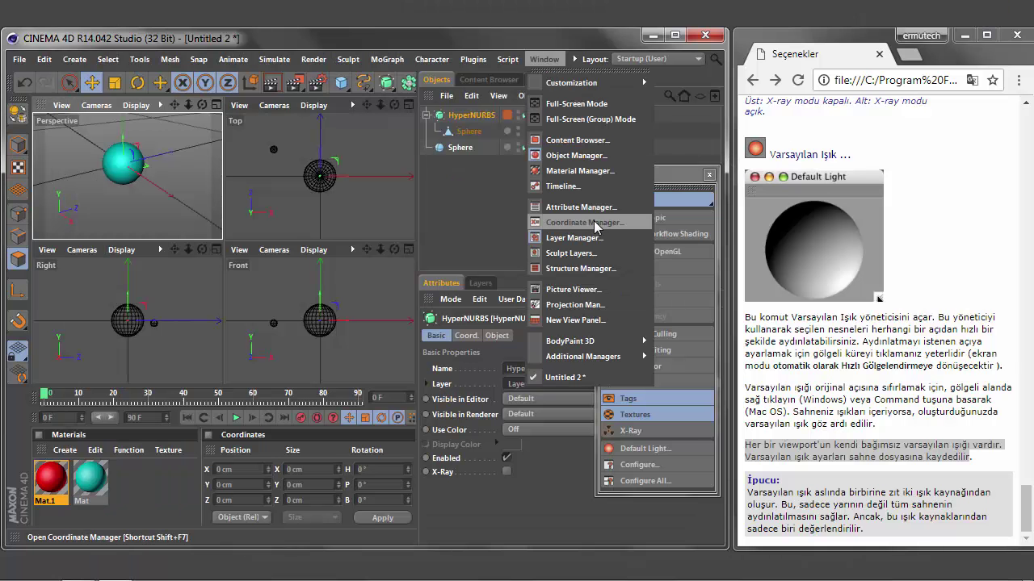
left_click(576, 321)
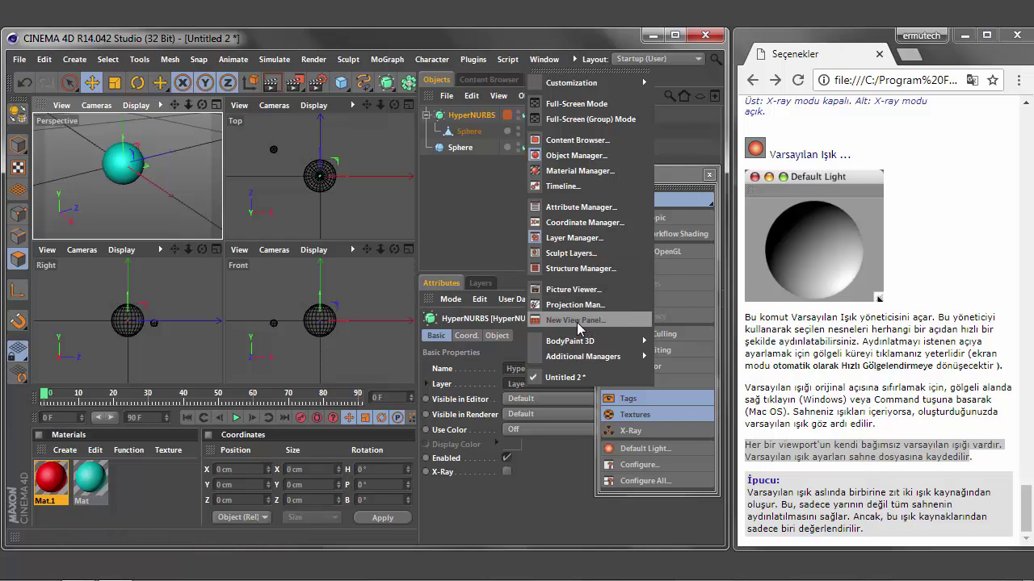
mouse_move(180, 72)
left_mouse_down()
mouse_move(485, 209)
mouse_move(451, 170)
left_mouse_up()
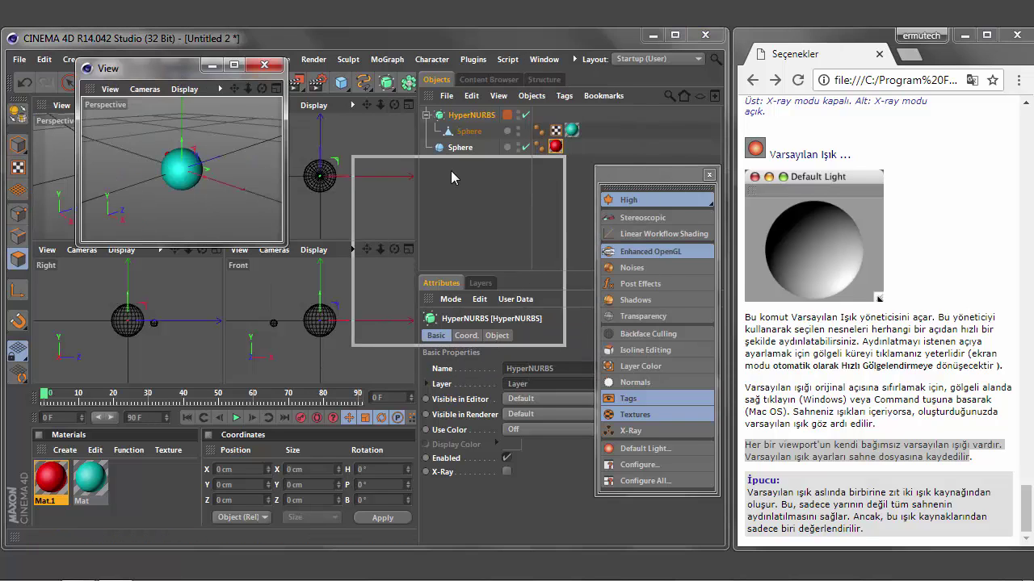
left_click(165, 168)
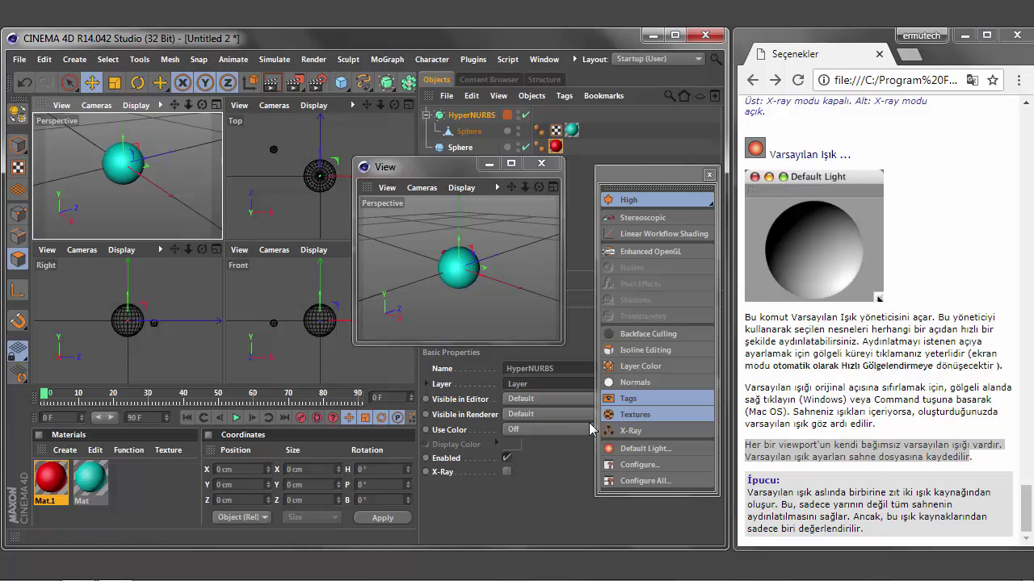
Step: Relight the teal sphere via Default Light, then close the dialog and floating view
left_click(644, 449)
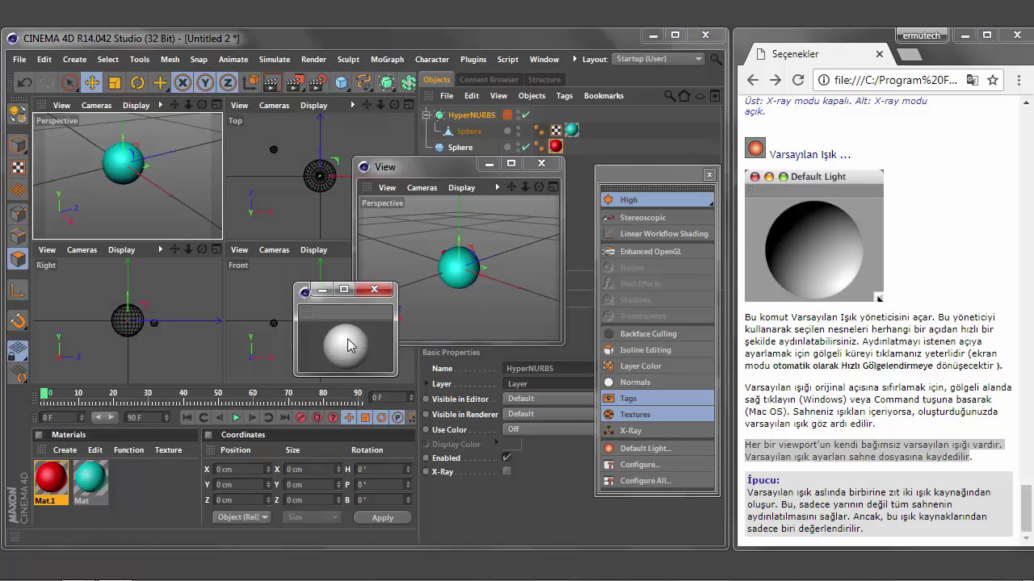
mouse_move(350, 346)
left_mouse_down()
mouse_move(341, 352)
mouse_move(343, 341)
left_mouse_up()
left_click(481, 285)
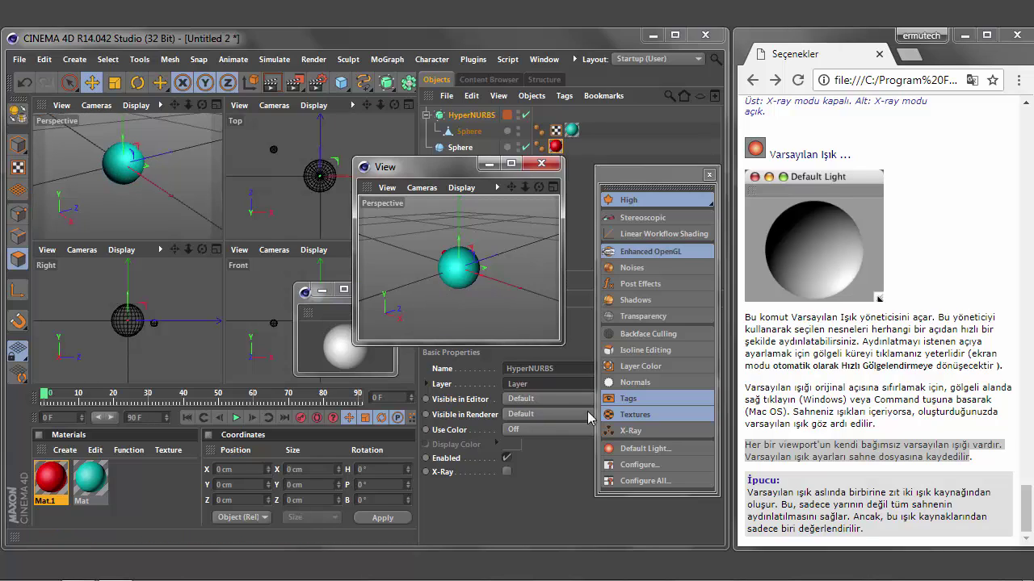
left_click(659, 451)
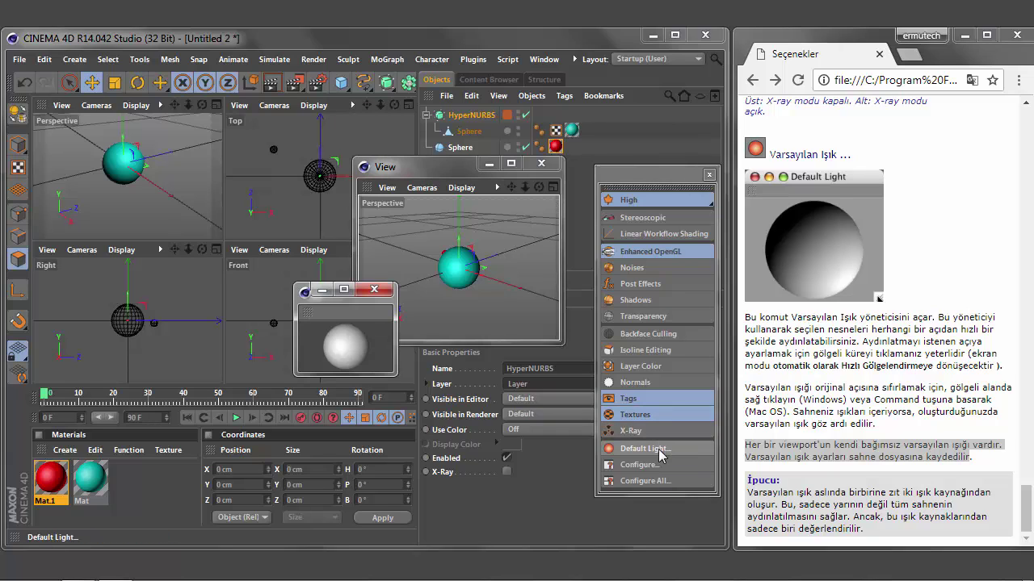
left_click_drag(356, 301, 473, 369)
mouse_move(465, 415)
left_mouse_down()
mouse_move(461, 403)
mouse_move(464, 425)
mouse_move(481, 415)
left_mouse_up()
left_click(490, 357)
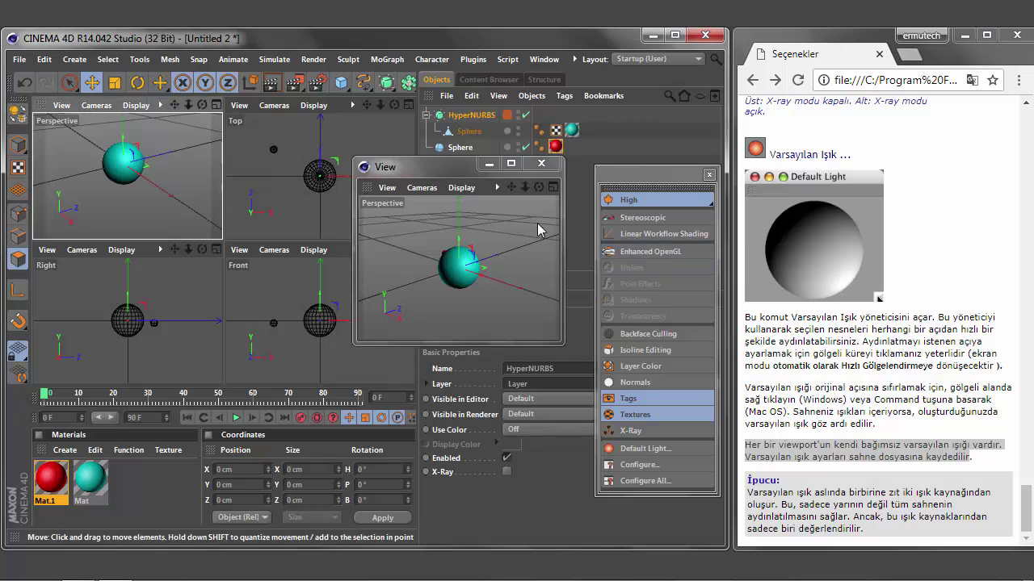
left_click(541, 165)
Step: Maximize the Perspective viewport back to a single full view
left_click(216, 106)
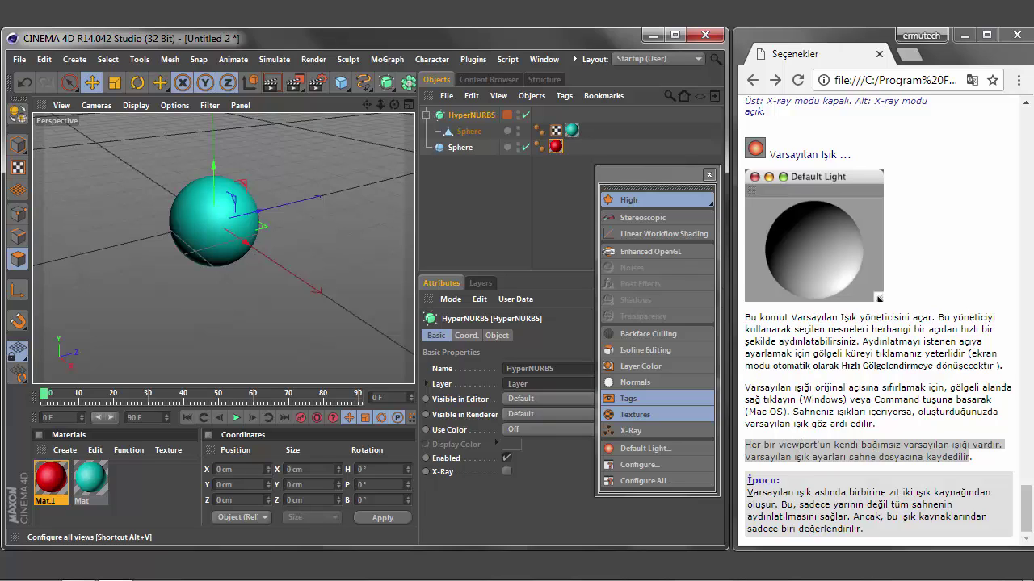
left_click_drag(748, 480, 872, 531)
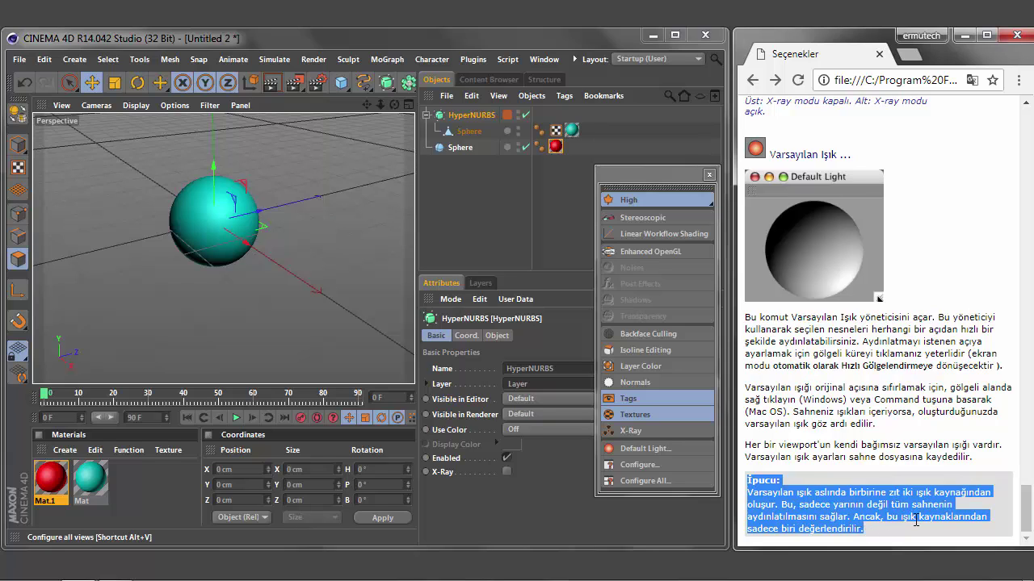
left_click(929, 269)
Step: Choose Configure All... and move the display options palette over the viewport
left_click(669, 481)
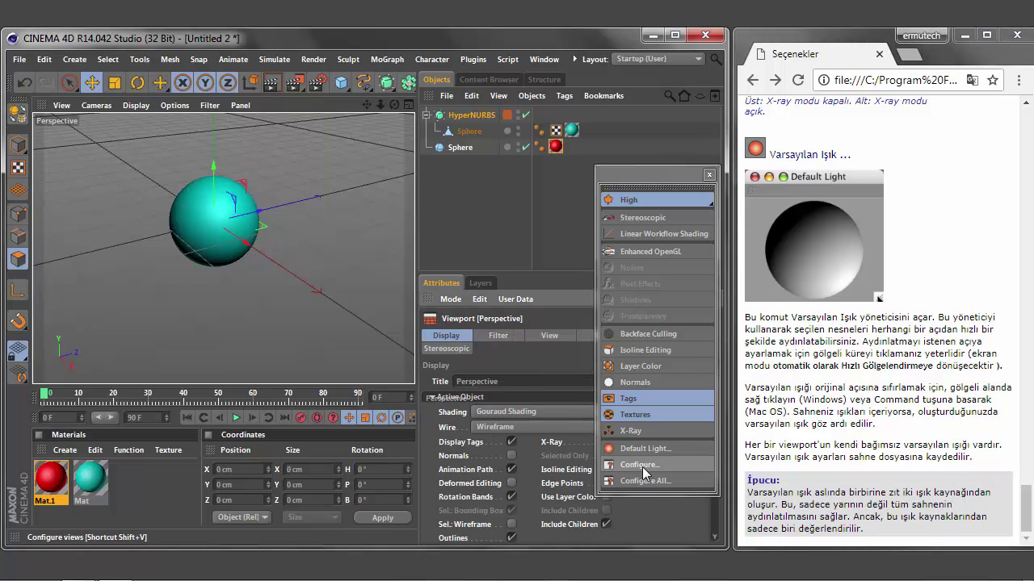
left_click_drag(597, 179, 350, 190)
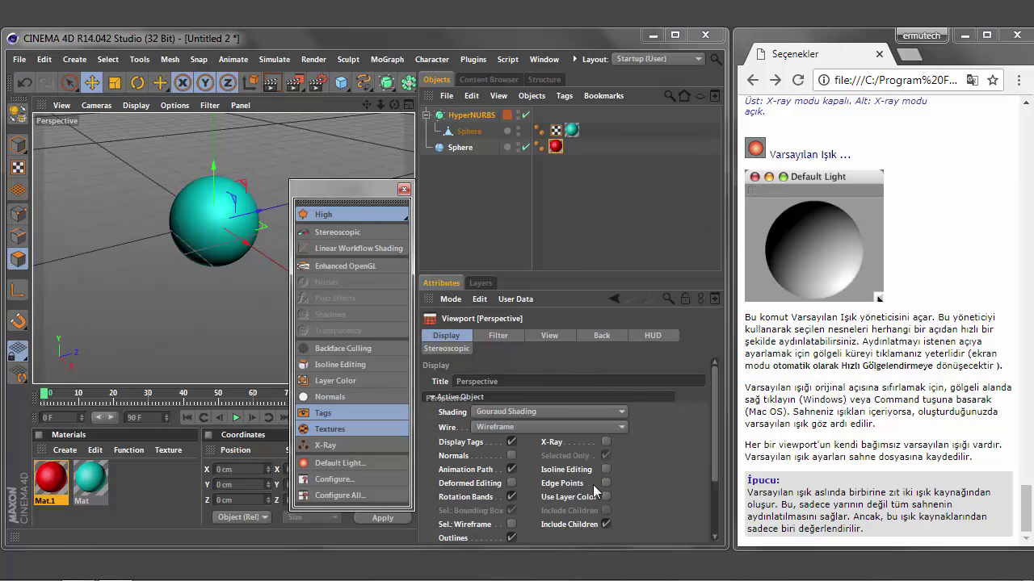
mouse_move(717, 410)
left_mouse_down()
mouse_move(713, 476)
mouse_move(714, 431)
left_mouse_up()
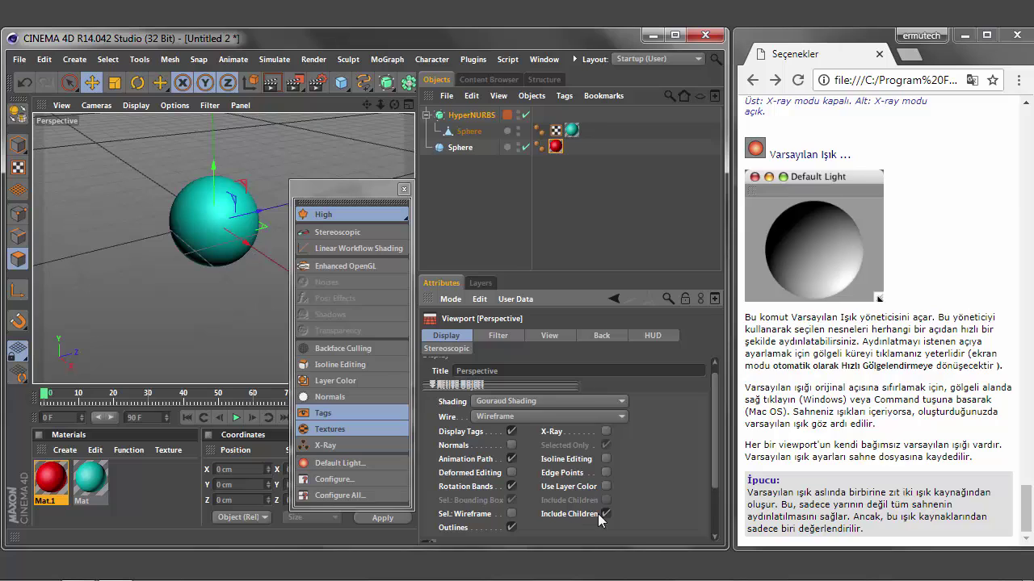
mouse_move(713, 432)
left_mouse_down()
mouse_move(713, 461)
mouse_move(712, 401)
left_mouse_up()
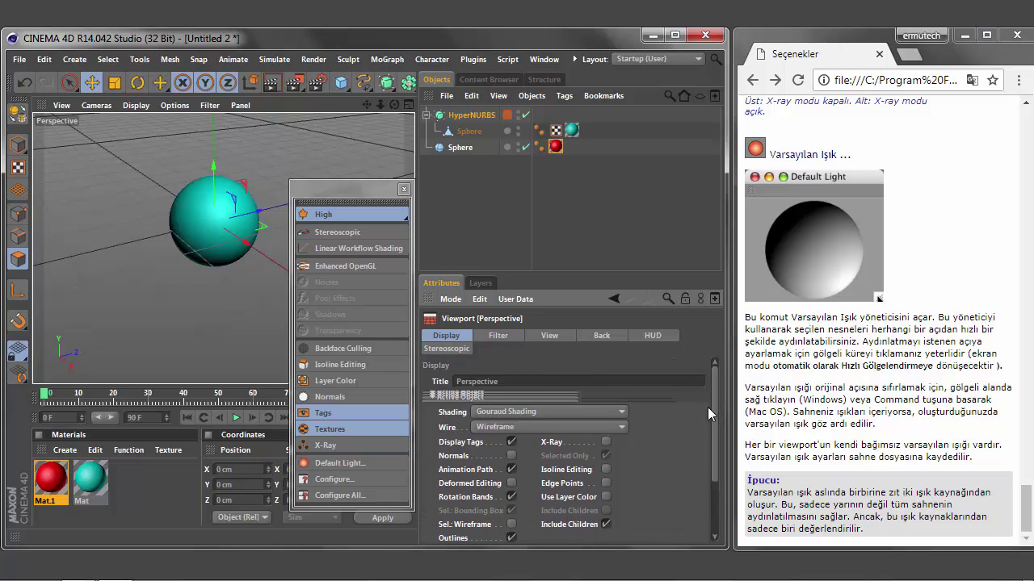
Step: Set the Attributes Manager mode to View Settings for all eight viewports
left_click(451, 301)
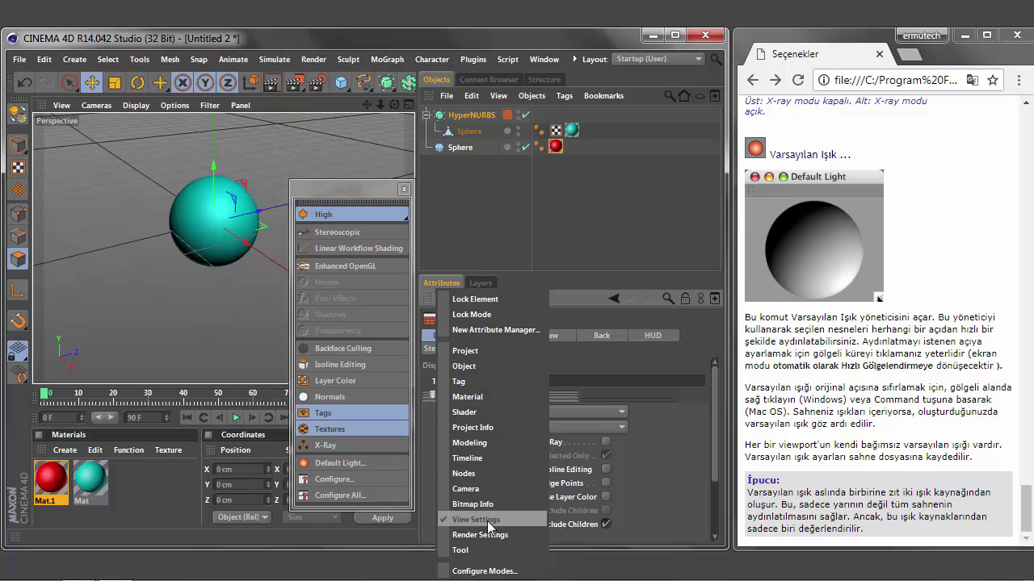
left_click(342, 495)
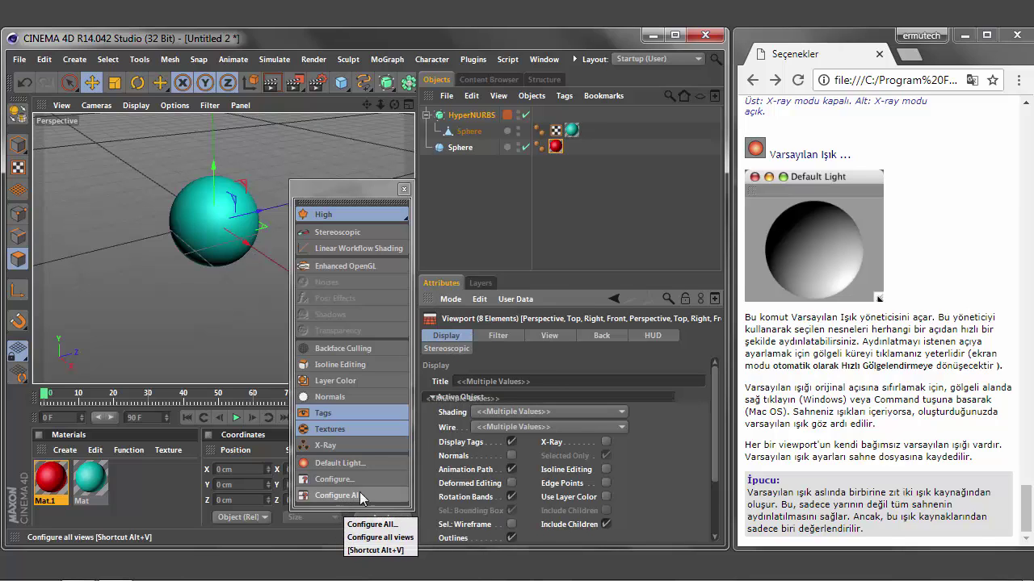
left_click(442, 300)
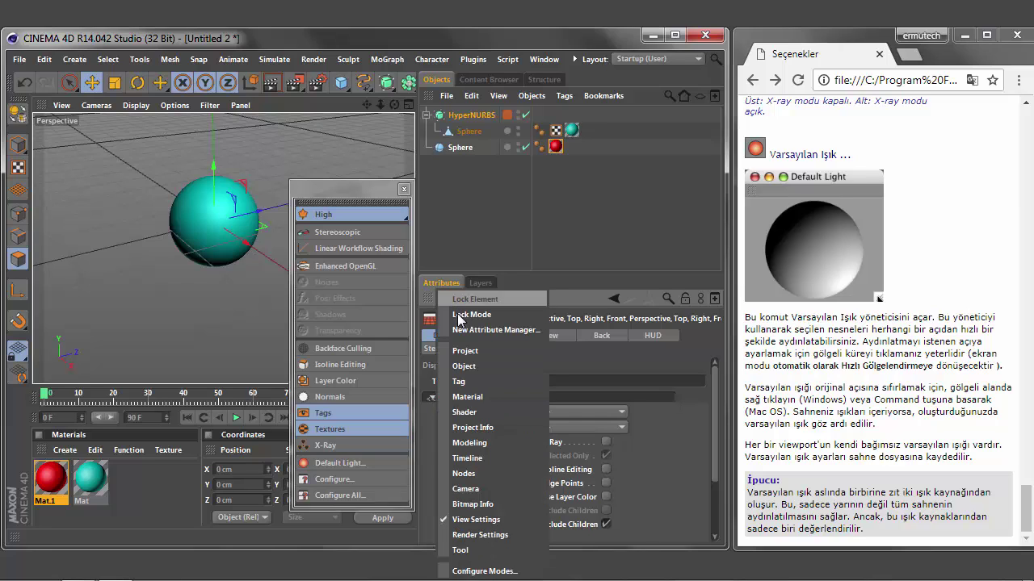
left_click(472, 520)
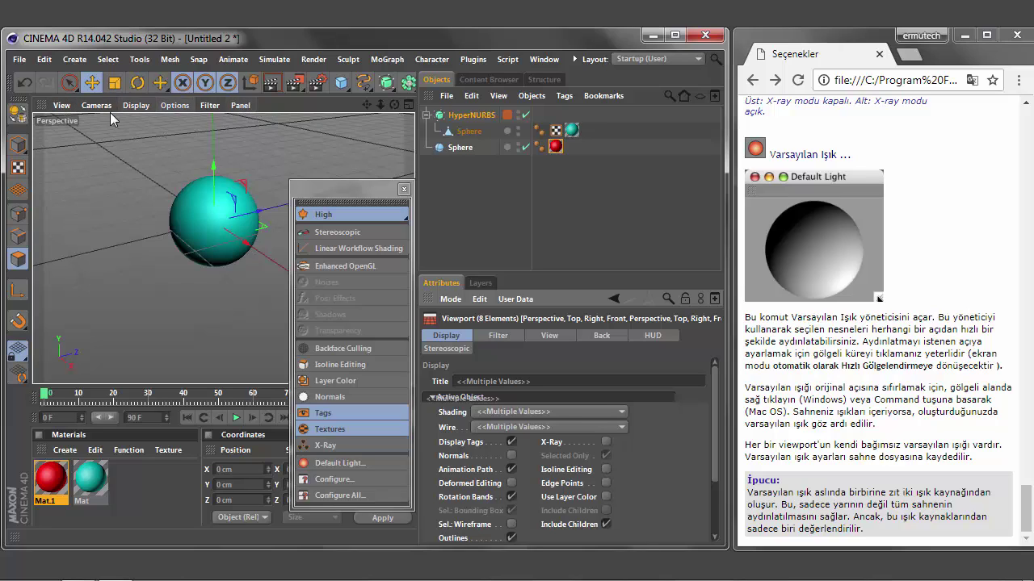
Step: Review the viewports' Filter and View settings, scrolling through the View list
left_click(494, 338)
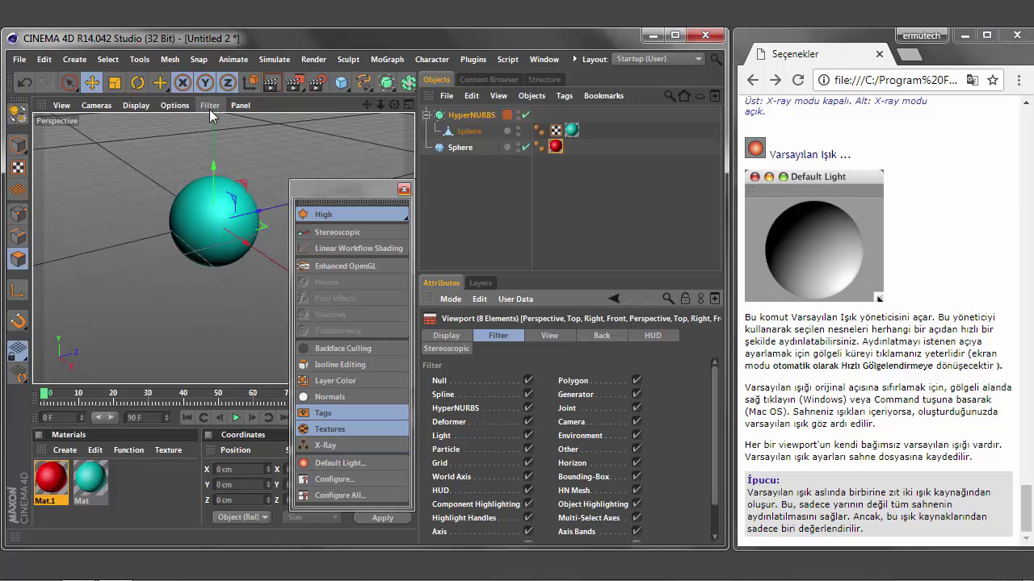
left_click(550, 335)
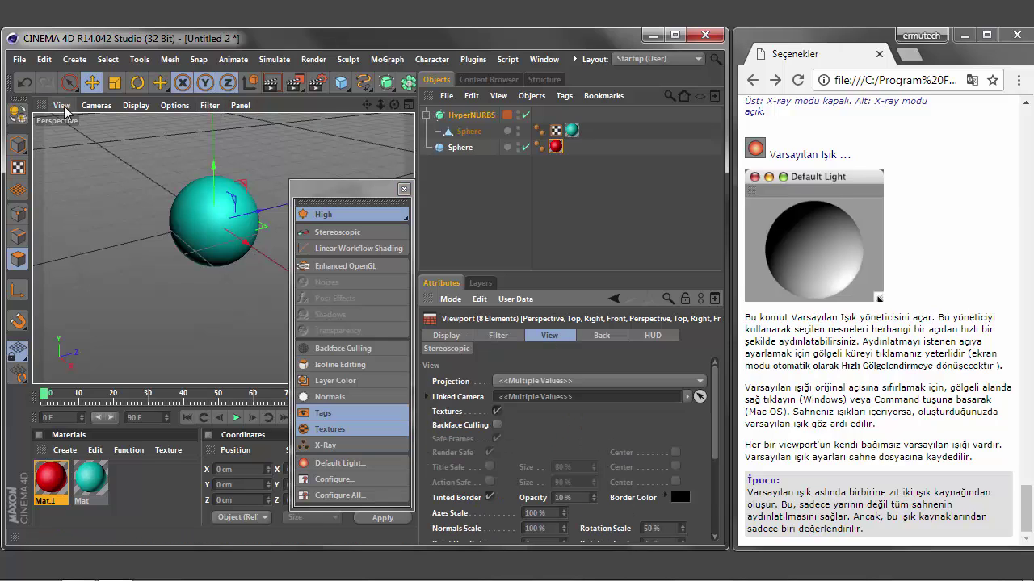
scroll(556, 431, "down", 3)
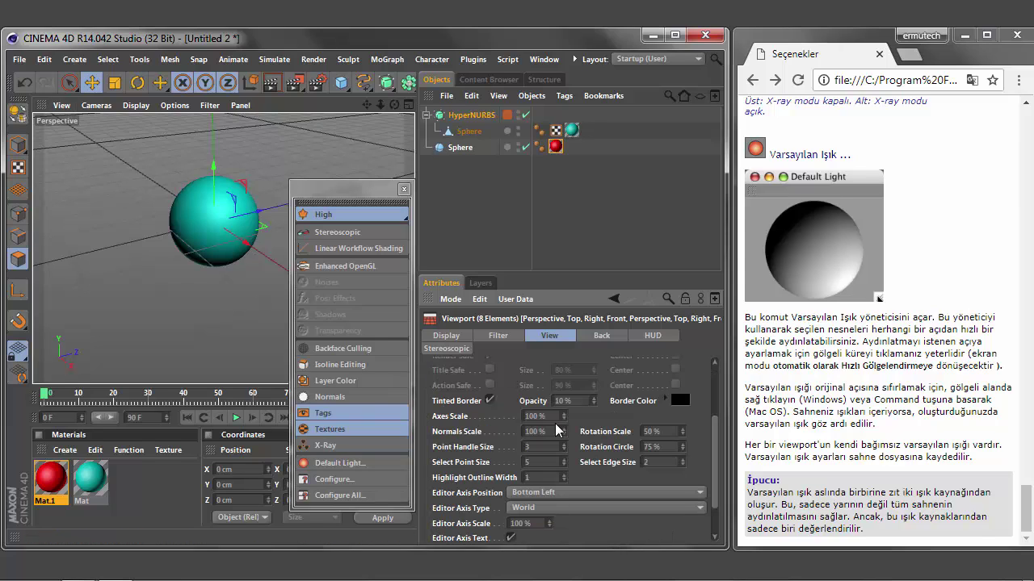
scroll(556, 425, "down", 2)
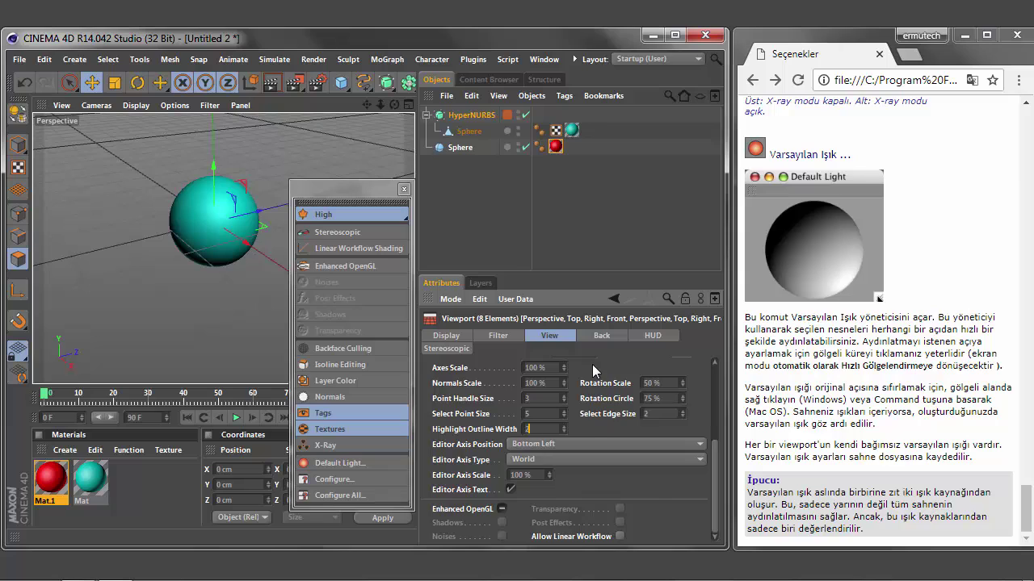
scroll(593, 370, "up", 3)
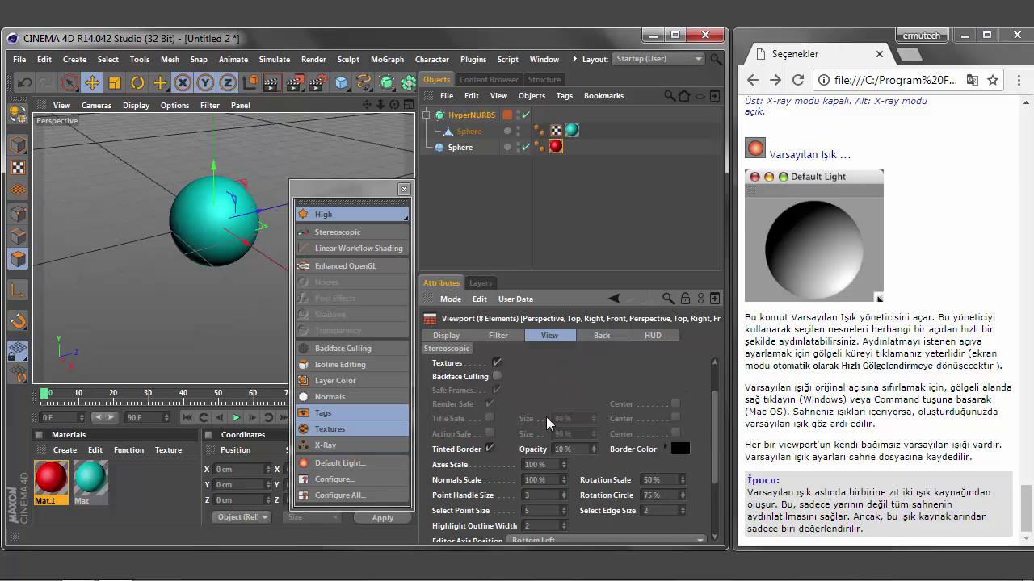
Step: Check the Back settings, then the HUD options
left_click(601, 336)
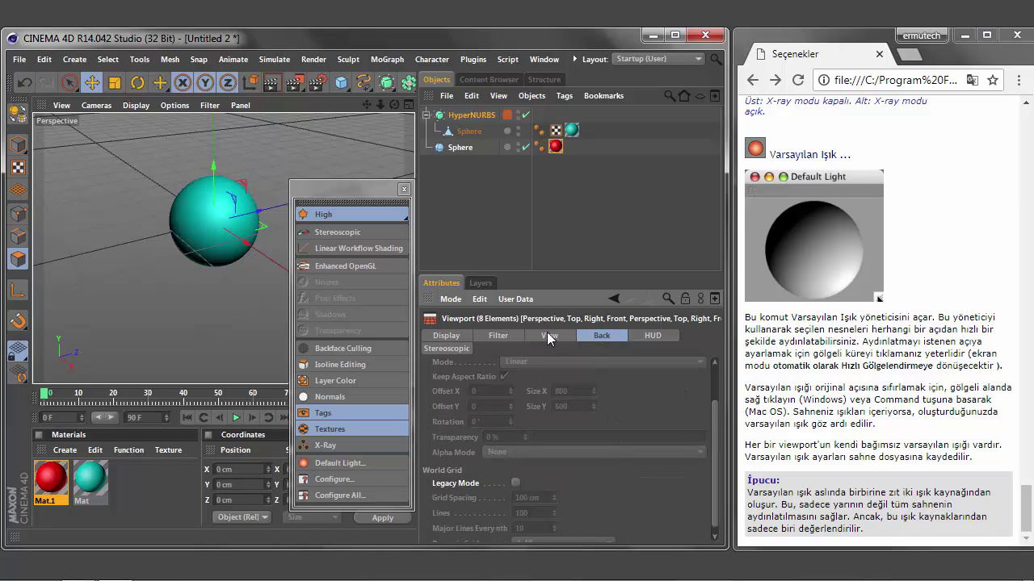
left_click(653, 335)
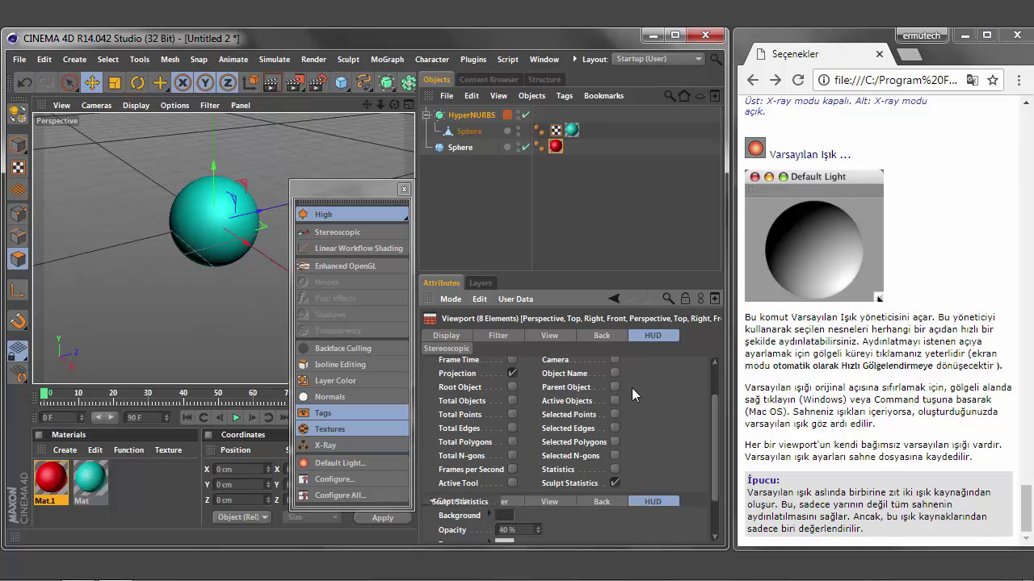
left_click_drag(715, 421, 711, 374)
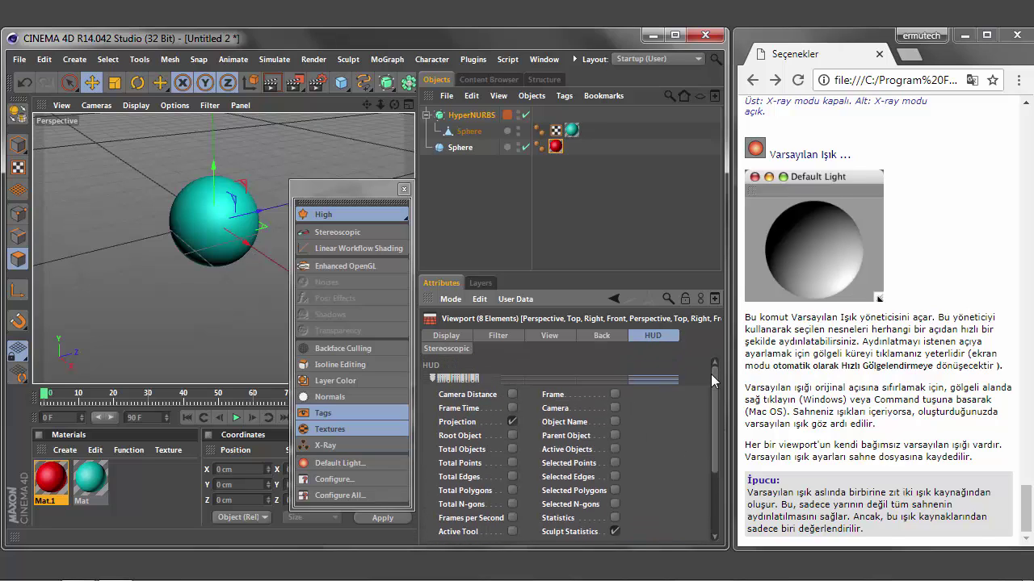
mouse_move(712, 403)
left_mouse_down()
mouse_move(712, 443)
mouse_move(713, 429)
left_mouse_up()
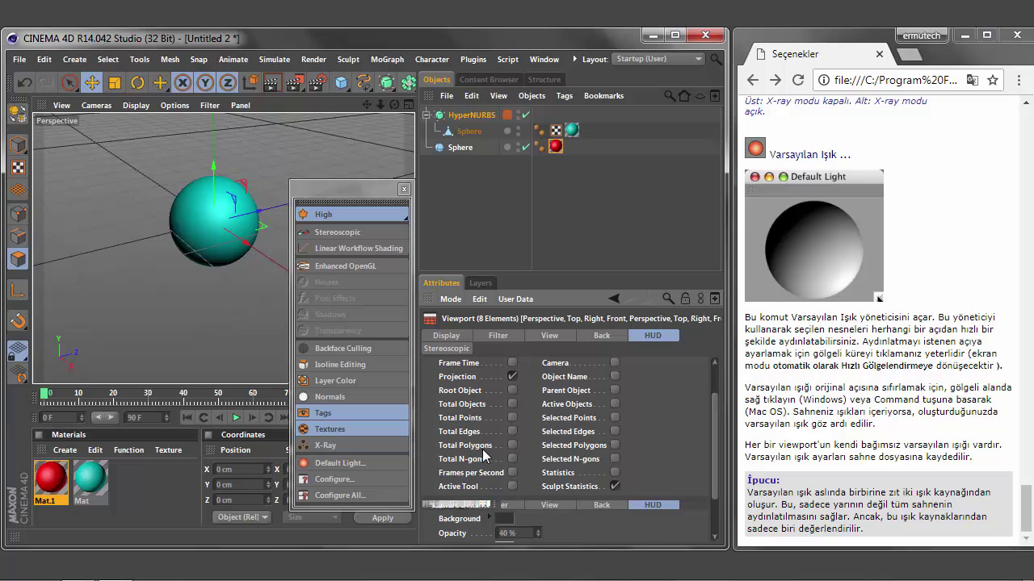
Step: Close the display options panel and show the Views and Viewports help page in English
left_click(404, 190)
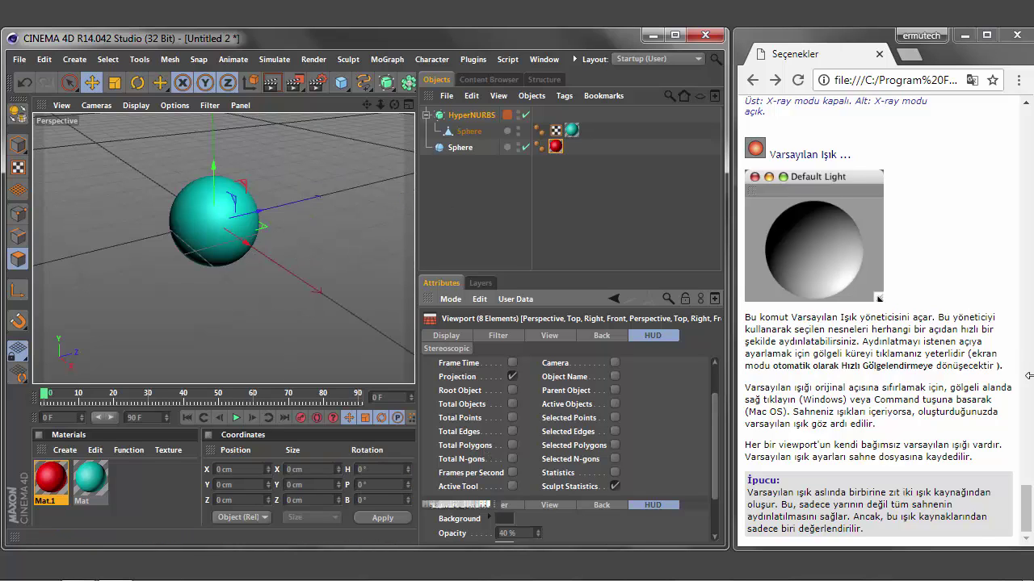
left_click_drag(1027, 500, 1019, 117)
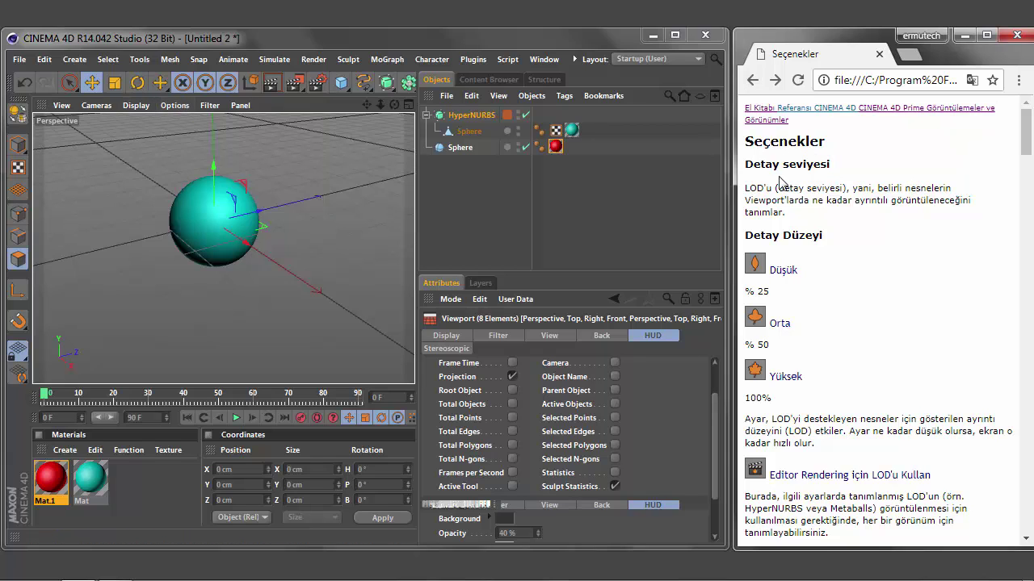
left_click(752, 80)
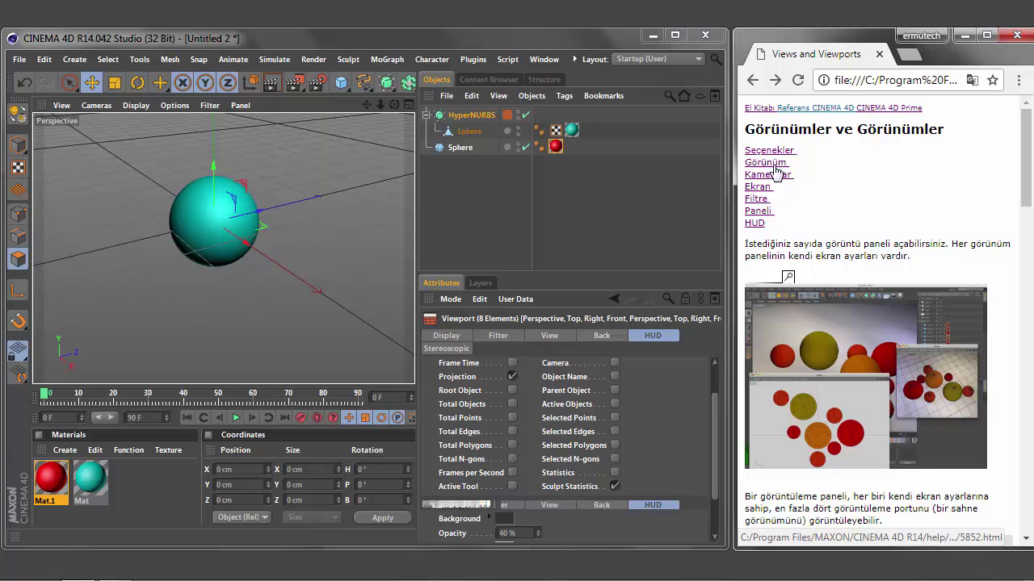
left_click(971, 80)
left_click(887, 153)
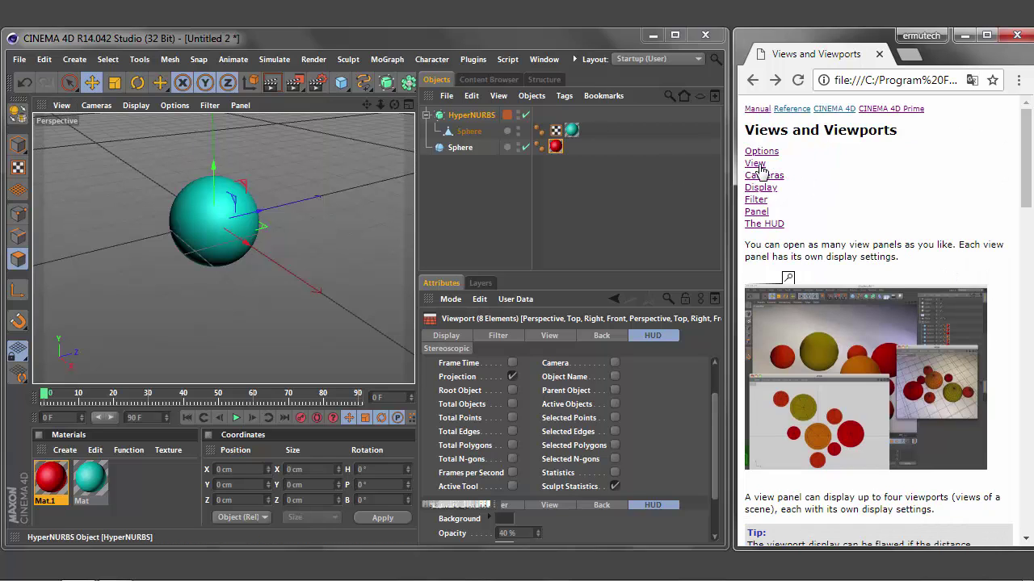